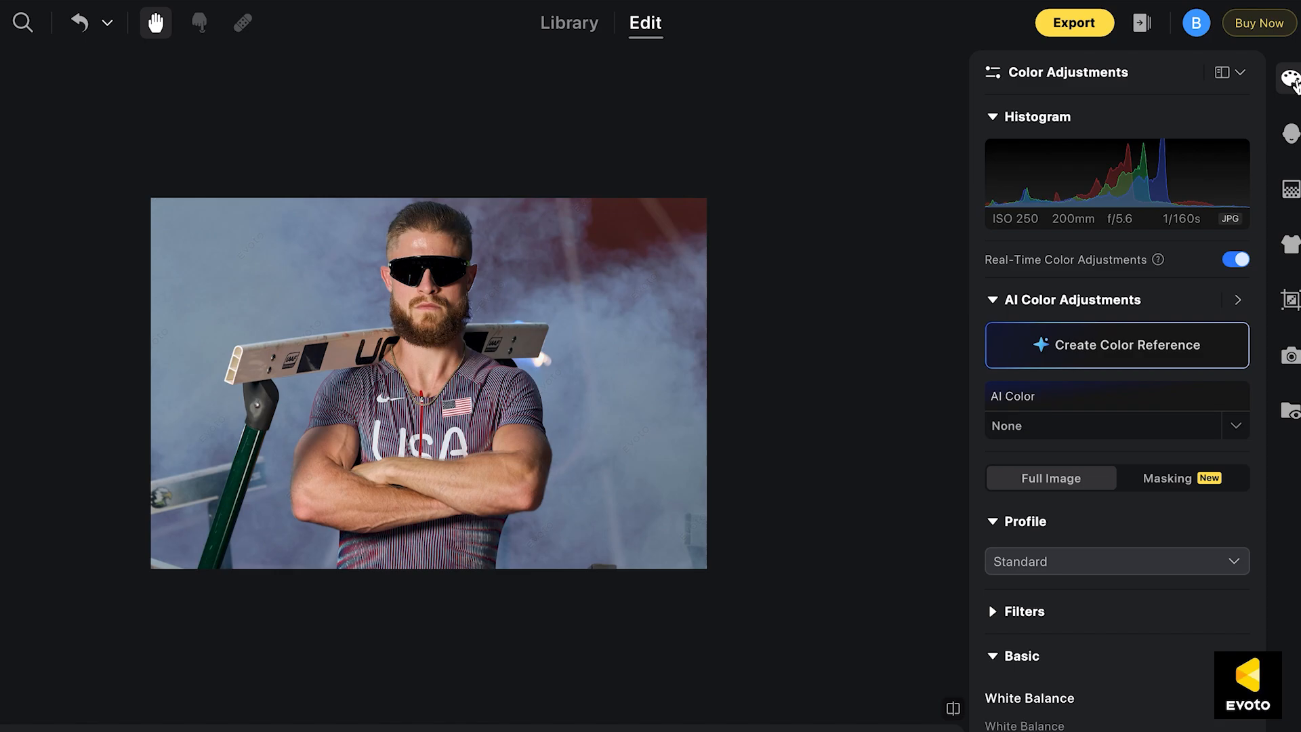
Look over the Profile and Filters sections of the color adjustments and collapse the Profile section
{"action": "scroll", "coordinate": [373, 371], "scroll_direction": "up", "scroll_amount": 4}
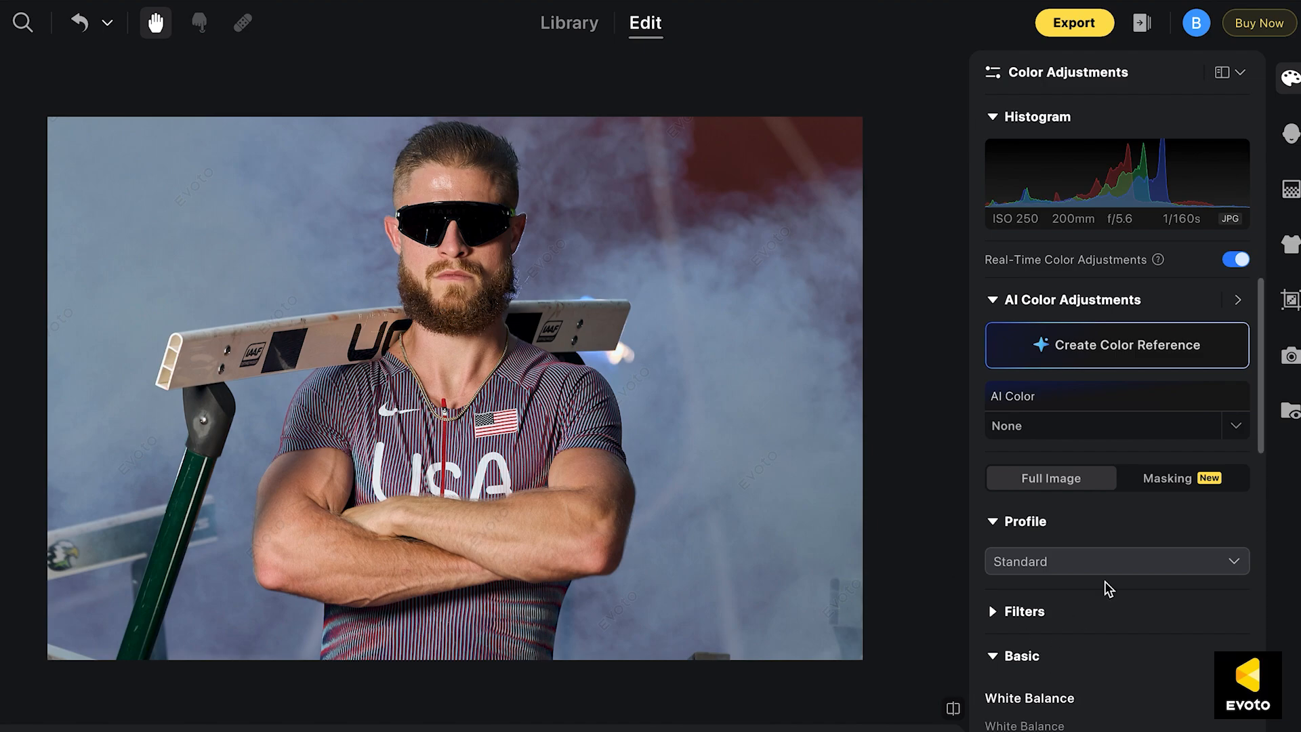
{"action": "scroll", "coordinate": [1108, 589], "scroll_direction": "down", "scroll_amount": 5}
{"action": "scroll", "coordinate": [1111, 587], "scroll_direction": "up", "scroll_amount": 3}
{"action": "scroll", "coordinate": [1106, 588], "scroll_direction": "down", "scroll_amount": 2}
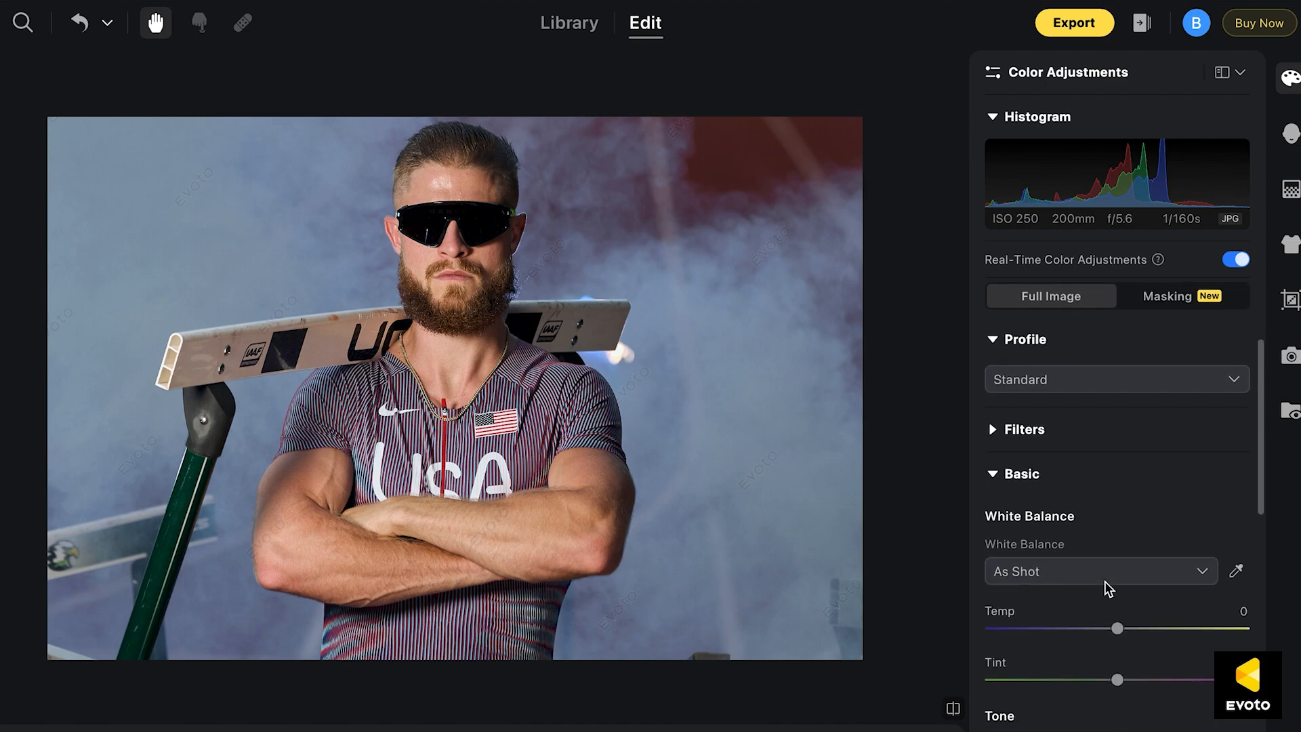
{"action": "left_click", "coordinate": [1036, 411]}
{"action": "left_click", "coordinate": [1034, 411]}
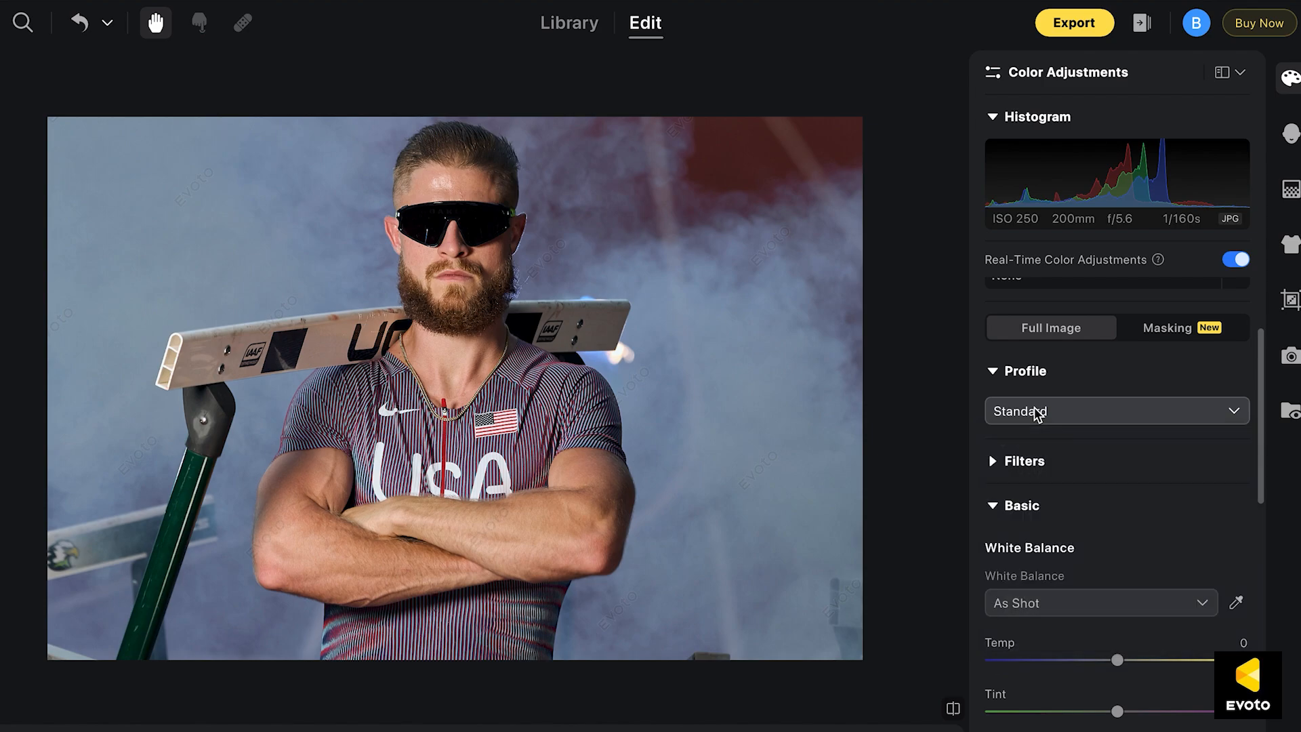
{"action": "left_click", "coordinate": [995, 372]}
{"action": "left_click", "coordinate": [997, 416]}
{"action": "left_click", "coordinate": [998, 417]}
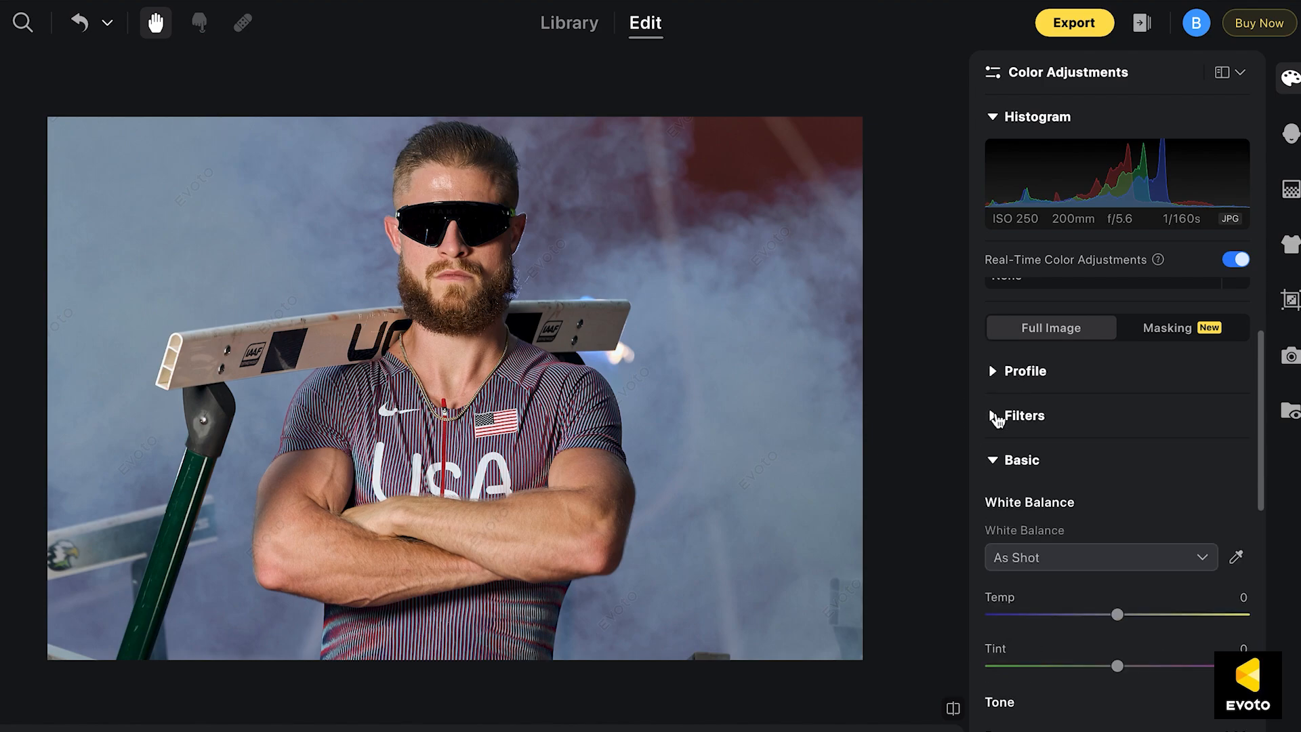
Try the Auto white balance on the athlete photo and examine its effect
{"action": "scroll", "coordinate": [1069, 523], "scroll_direction": "down", "scroll_amount": 5}
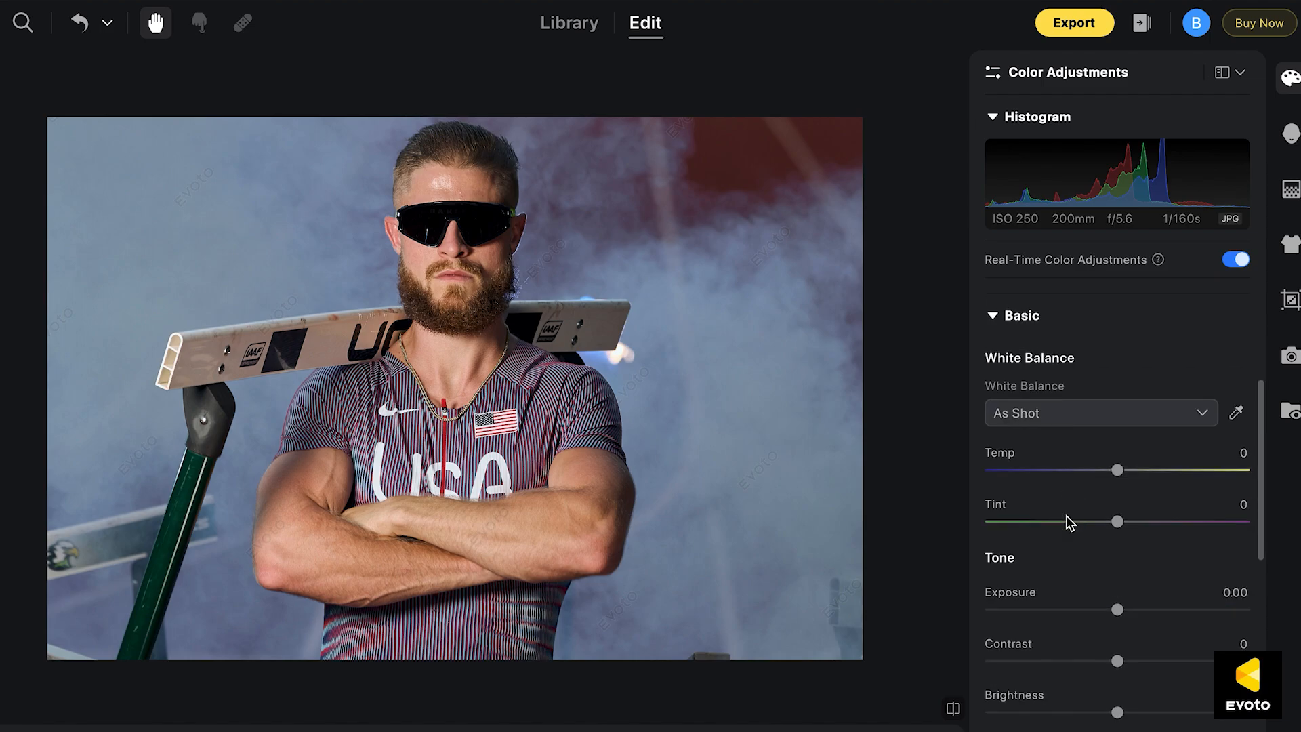
{"action": "scroll", "coordinate": [1111, 488], "scroll_direction": "up", "scroll_amount": 1}
{"action": "left_click", "coordinate": [1095, 392]}
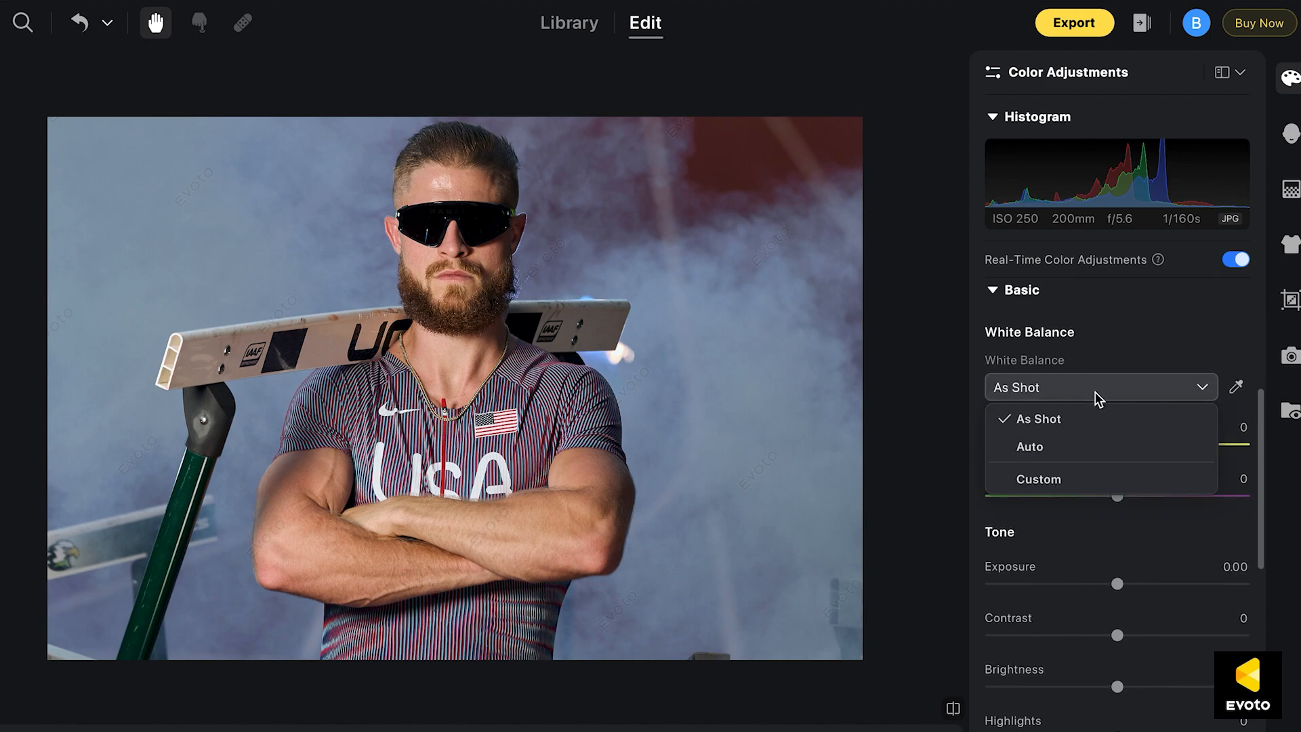
{"action": "left_click", "coordinate": [1042, 452]}
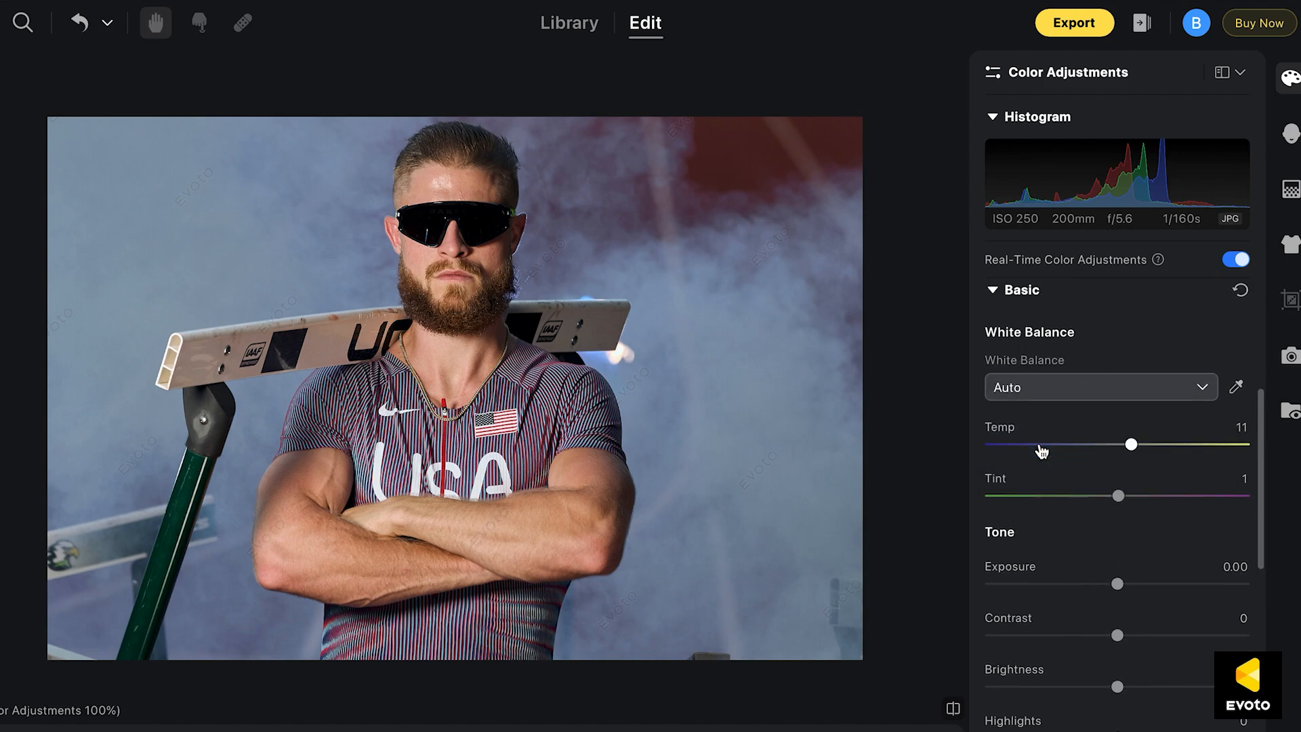
{"action": "scroll", "coordinate": [800, 410], "scroll_direction": "up", "scroll_amount": 2}
{"action": "scroll", "coordinate": [800, 410], "scroll_direction": "down", "scroll_amount": 1}
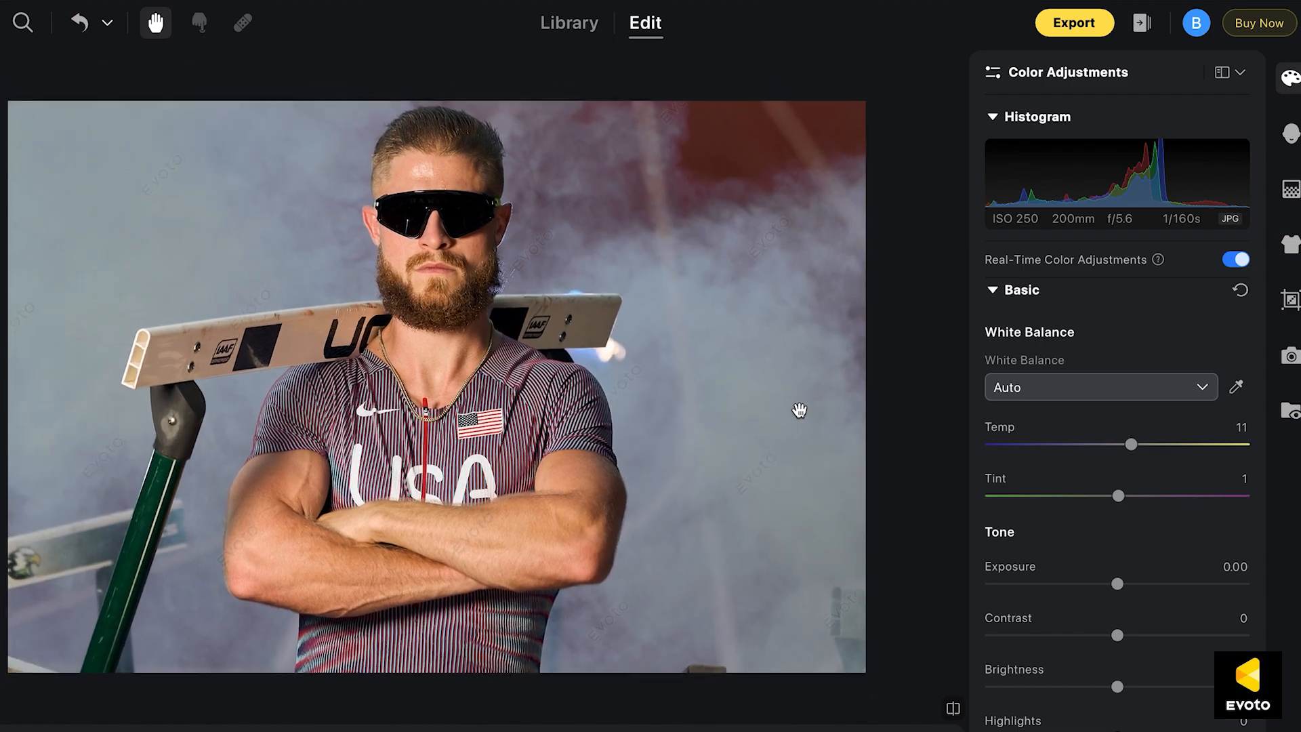
Switch the photo's white balance back to As Shot
{"action": "scroll", "coordinate": [801, 410], "scroll_direction": "up", "scroll_amount": 1}
{"action": "left_click", "coordinate": [1078, 389]}
{"action": "left_click", "coordinate": [1066, 427]}
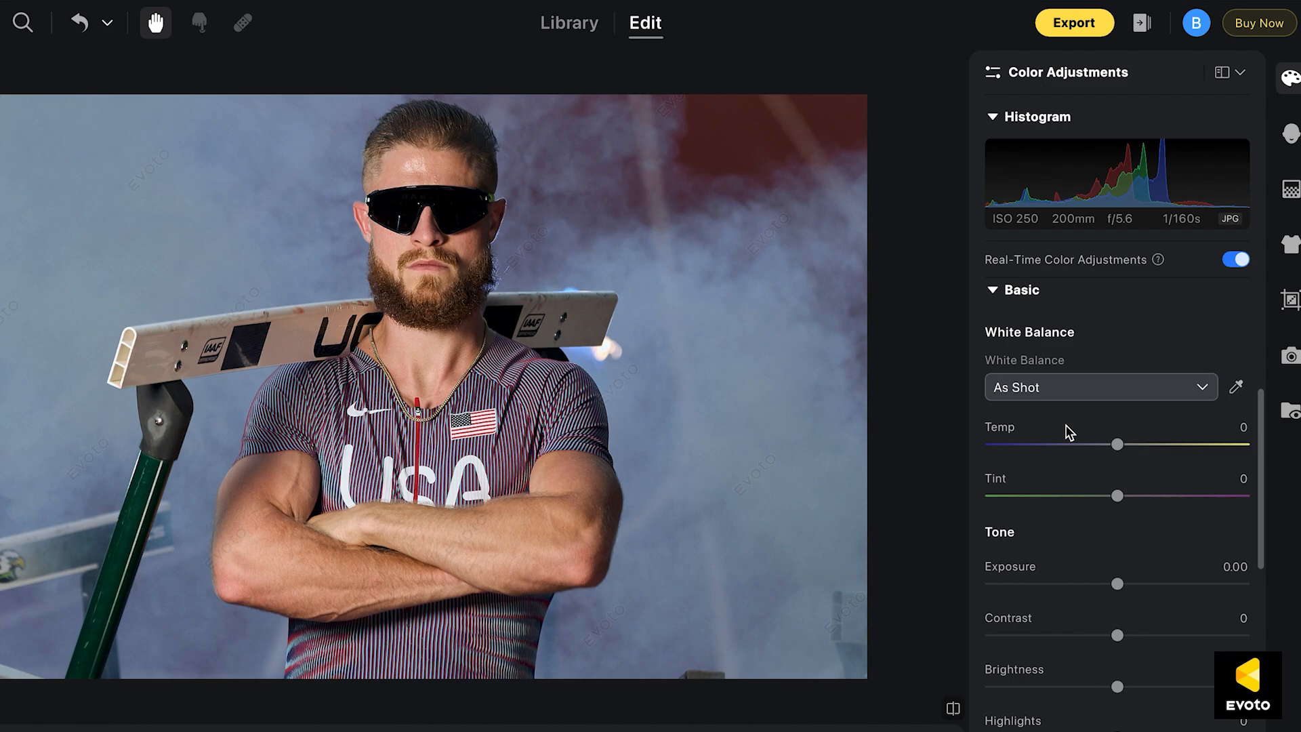
In the Basic adjustments, set Shadows to -16, Contrast to 5 and Clarity to 3
{"action": "scroll", "coordinate": [1068, 429], "scroll_direction": "down", "scroll_amount": 3}
{"action": "scroll", "coordinate": [1080, 548], "scroll_direction": "down", "scroll_amount": 2}
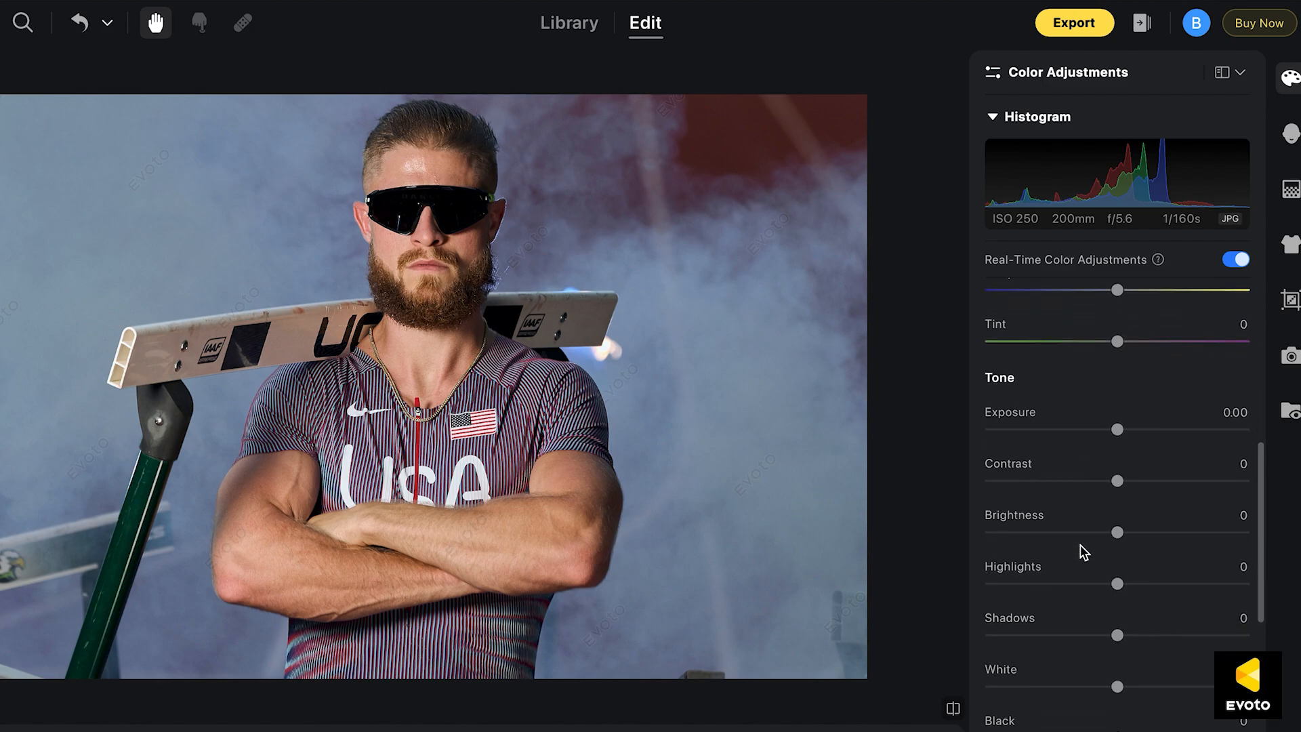
{"action": "scroll", "coordinate": [1108, 489], "scroll_direction": "down", "scroll_amount": 2}
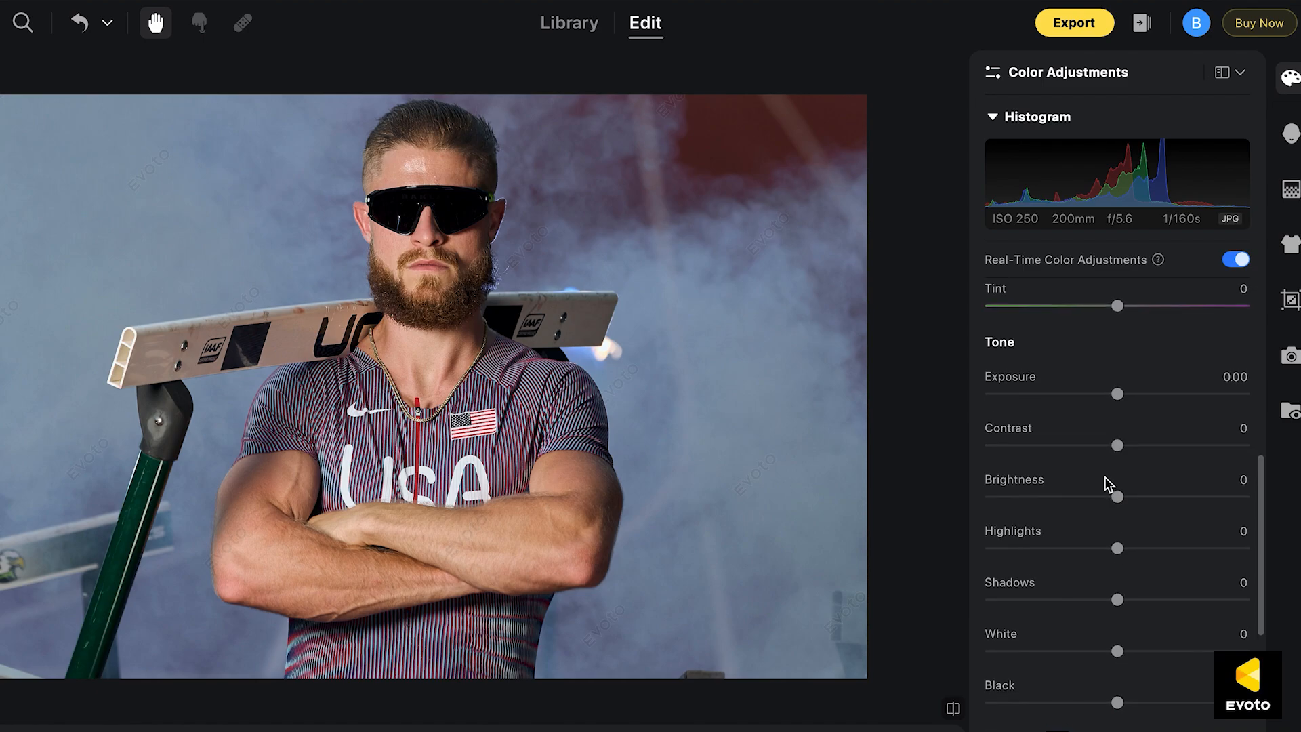
{"action": "left_click_drag", "start_coordinate": [1118, 599], "coordinate": [1098, 600]}
{"action": "left_click_drag", "start_coordinate": [1122, 448], "coordinate": [1125, 447]}
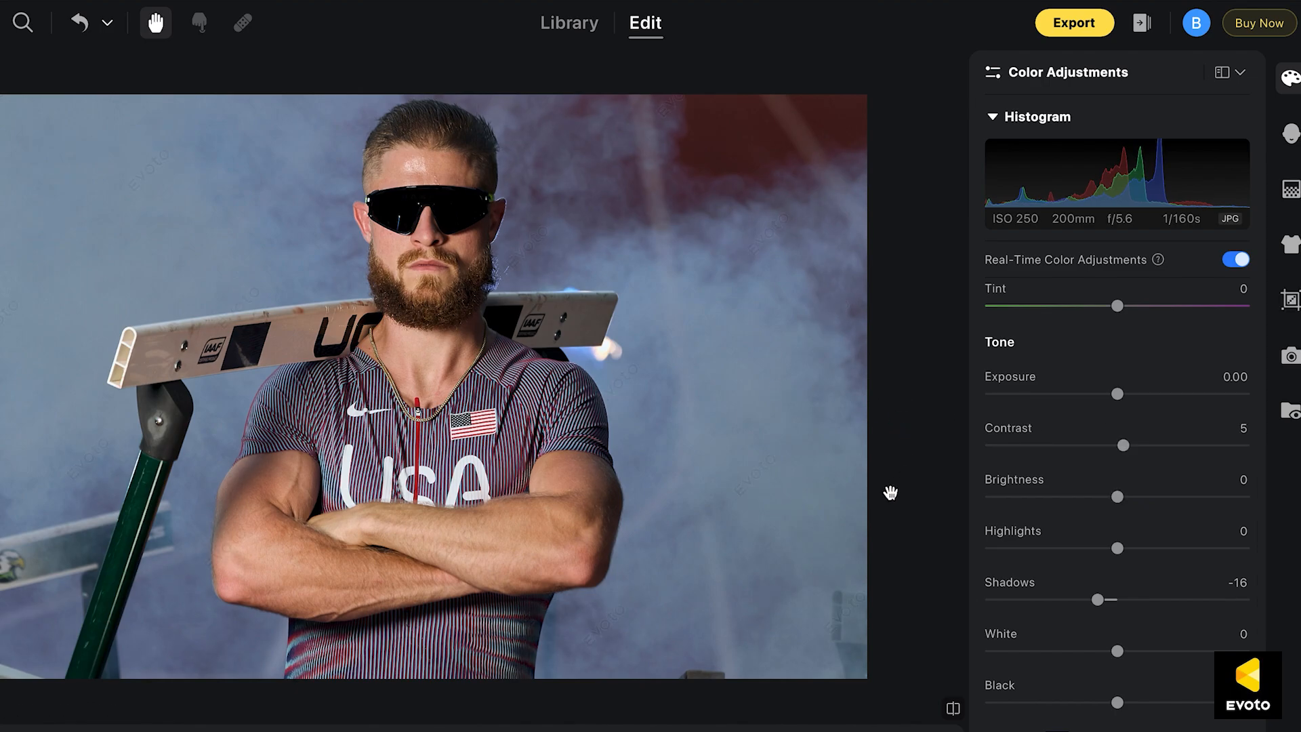
{"action": "scroll", "coordinate": [1106, 609], "scroll_direction": "down", "scroll_amount": 4}
{"action": "left_click", "coordinate": [1244, 510]}
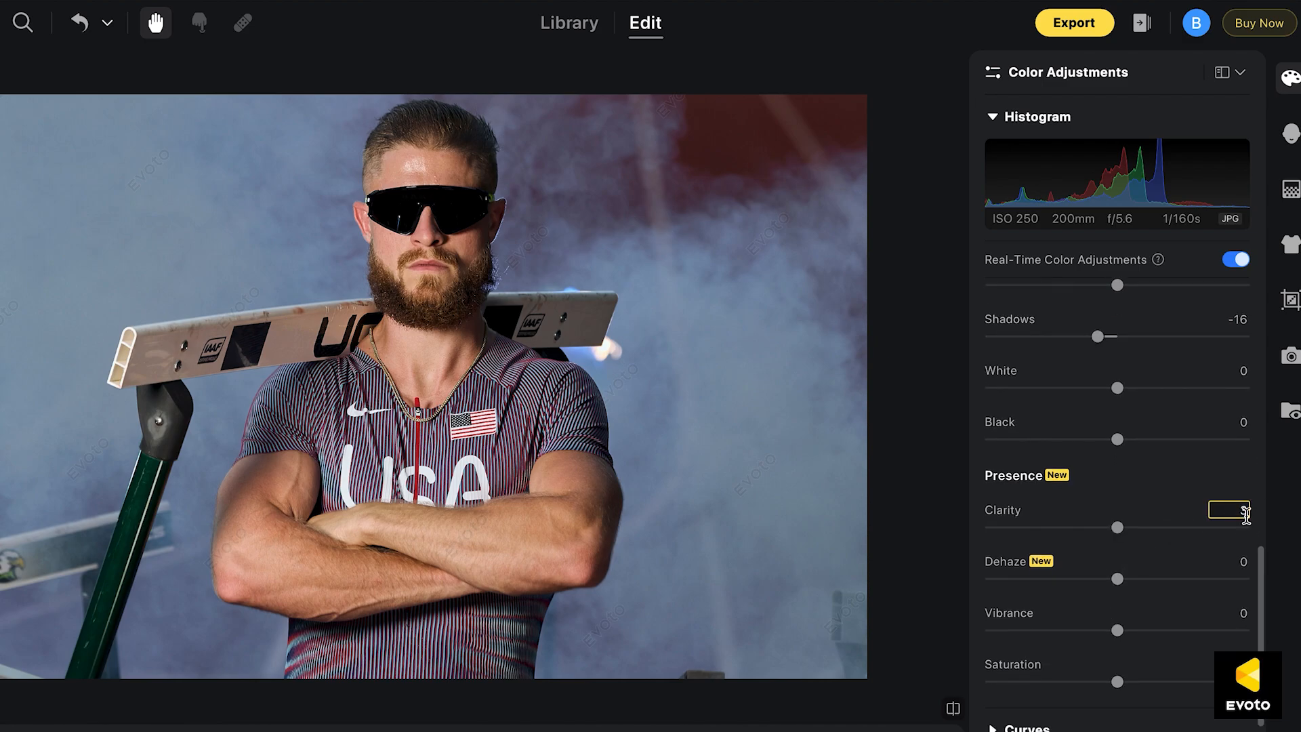
Set the HSL hue of Blue to 15 and compare the photo before and after
{"action": "scroll", "coordinate": [1183, 512], "scroll_direction": "down", "scroll_amount": 1}
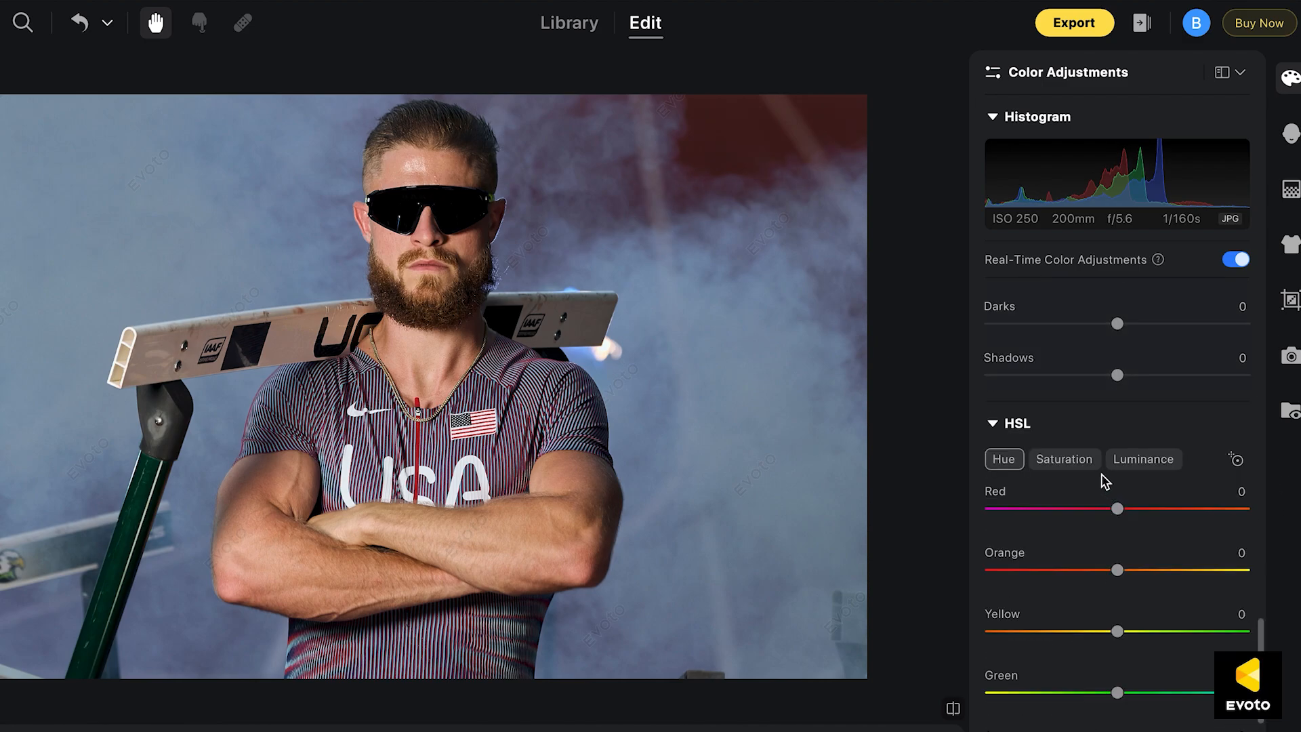
{"action": "left_click", "coordinate": [1061, 459]}
{"action": "left_click", "coordinate": [1007, 461]}
{"action": "scroll", "coordinate": [1031, 483], "scroll_direction": "down", "scroll_amount": 3}
{"action": "scroll", "coordinate": [1032, 483], "scroll_direction": "up", "scroll_amount": 1}
{"action": "mouse_move", "coordinate": [1117, 601]}
{"action": "left_mouse_down"}
{"action": "mouse_move", "coordinate": [1069, 601]}
{"action": "mouse_move", "coordinate": [1136, 602]}
{"action": "left_mouse_up"}
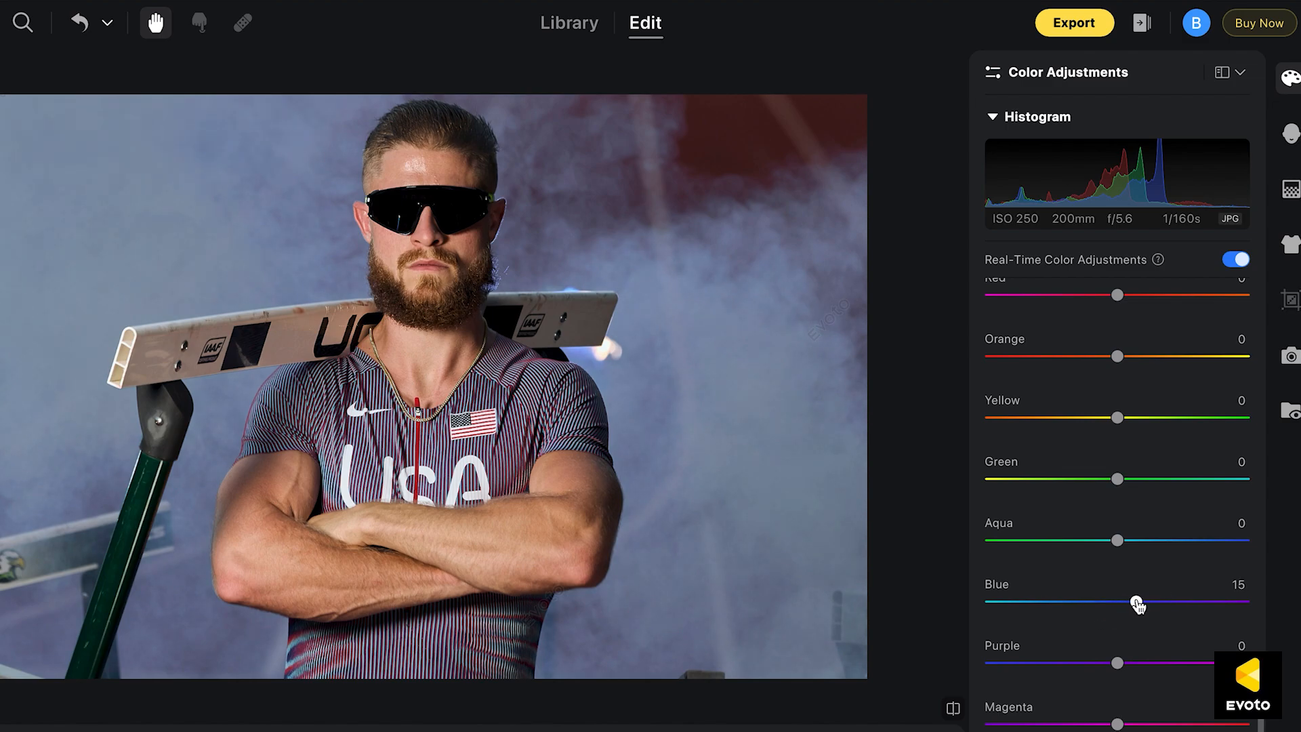
{"action": "left_click", "coordinate": [952, 709]}
{"action": "left_click", "coordinate": [953, 710]}
{"action": "left_click_drag", "start_coordinate": [581, 386], "coordinate": [584, 461]}
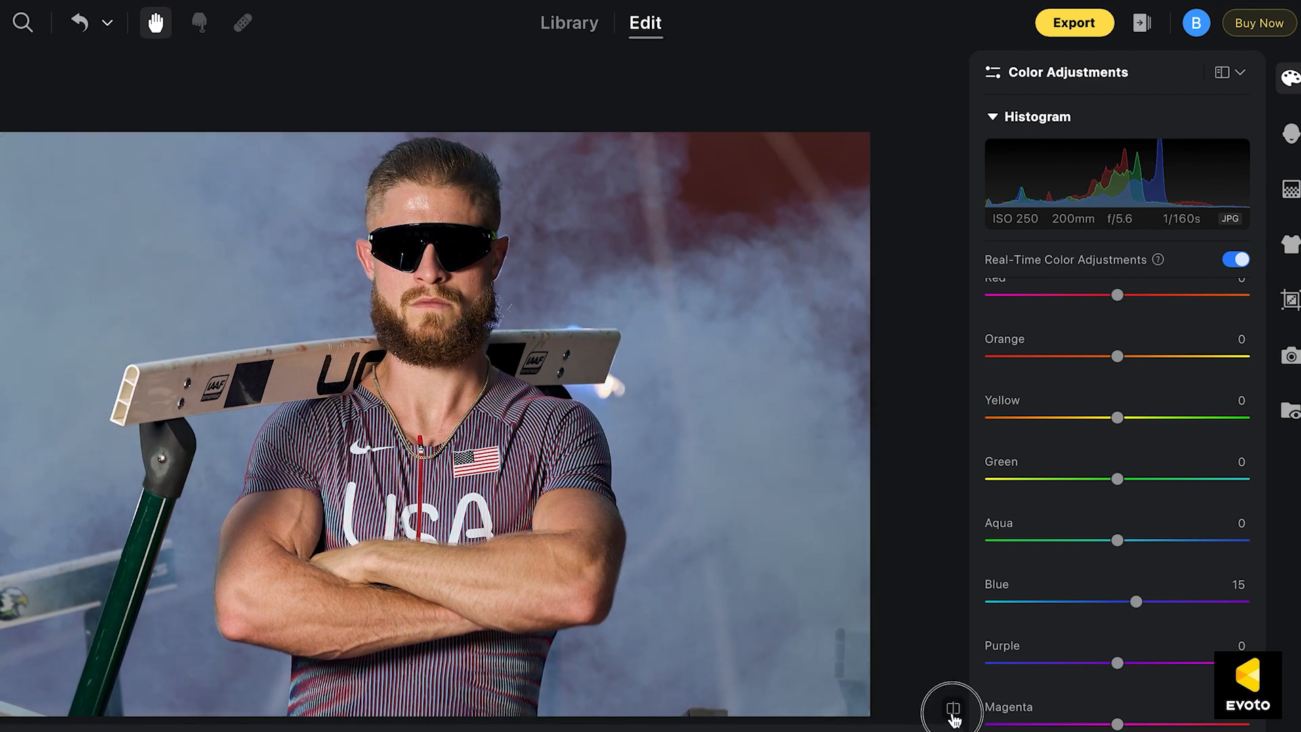
Raise the HSL saturation of Blue and Aqua slightly and compare the photo before and after
{"action": "scroll", "coordinate": [1195, 469], "scroll_direction": "up", "scroll_amount": 2}
{"action": "scroll", "coordinate": [1196, 469], "scroll_direction": "up", "scroll_amount": 1}
{"action": "left_click", "coordinate": [1067, 427]}
{"action": "scroll", "coordinate": [1113, 607], "scroll_direction": "down", "scroll_amount": 1}
{"action": "scroll", "coordinate": [1113, 612], "scroll_direction": "down", "scroll_amount": 1}
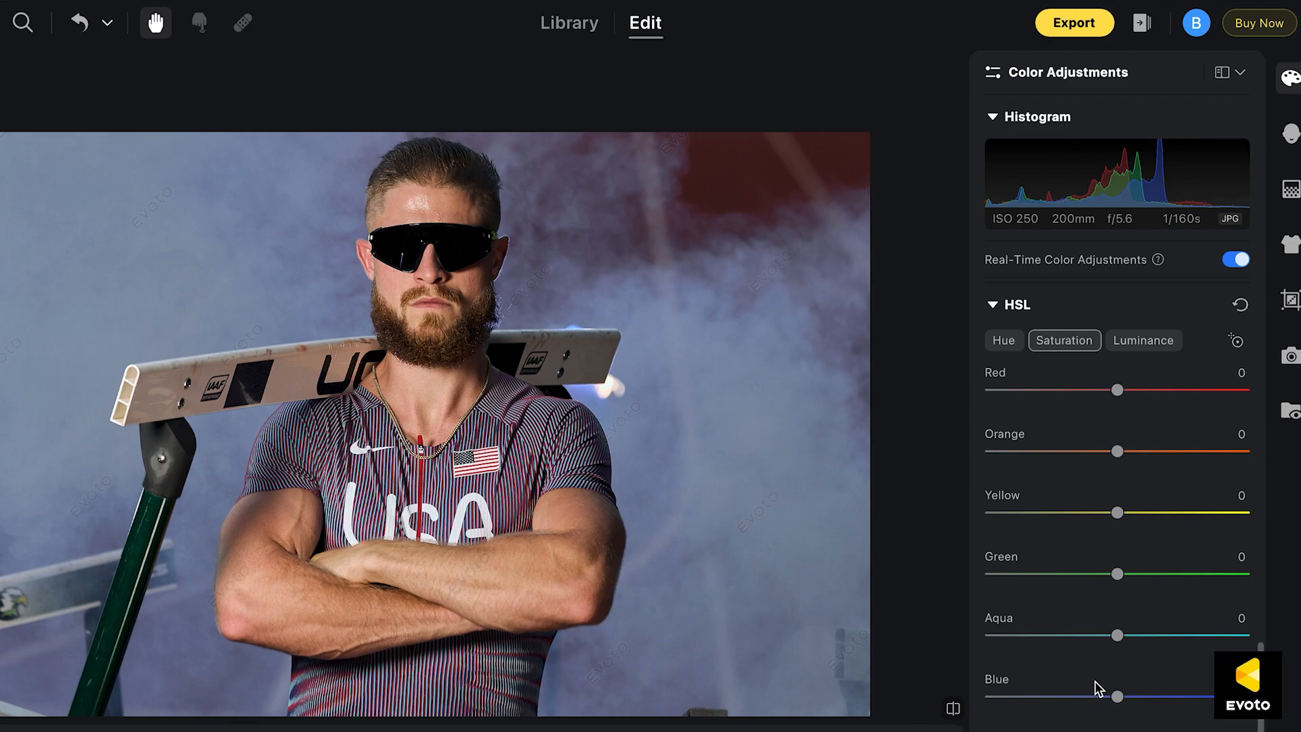
{"action": "left_click_drag", "start_coordinate": [1120, 698], "coordinate": [1130, 698]}
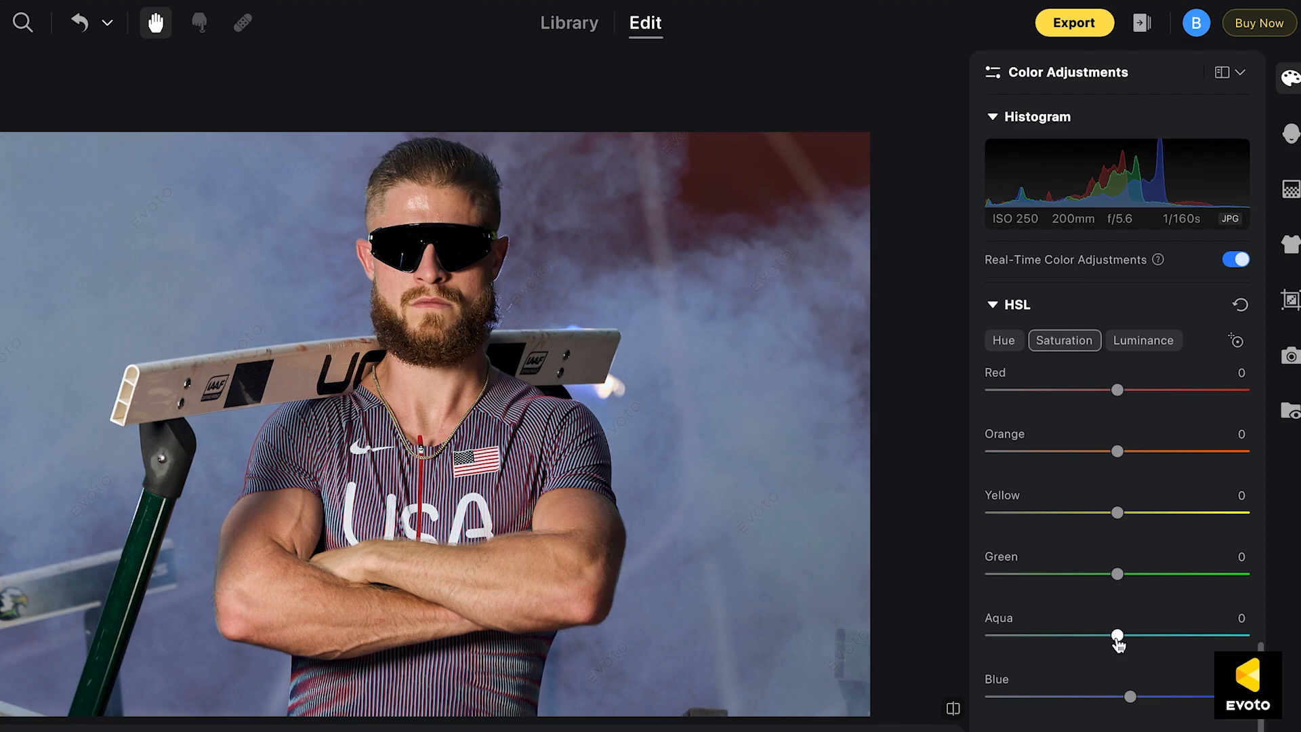
{"action": "left_click_drag", "start_coordinate": [1120, 637], "coordinate": [1136, 637]}
{"action": "left_click", "coordinate": [953, 713]}
{"action": "left_click", "coordinate": [953, 713]}
{"action": "left_click", "coordinate": [954, 714]}
{"action": "left_click", "coordinate": [953, 713]}
{"action": "left_click", "coordinate": [954, 714]}
{"action": "left_click", "coordinate": [954, 714]}
Lower the HSL luminance of Blue slightly, checking it against the original photo
{"action": "left_click", "coordinate": [1147, 340]}
{"action": "mouse_move", "coordinate": [1117, 698]}
{"action": "left_mouse_down"}
{"action": "mouse_move", "coordinate": [1004, 698]}
{"action": "mouse_move", "coordinate": [1103, 696]}
{"action": "left_mouse_up"}
{"action": "left_click", "coordinate": [951, 706]}
{"action": "left_click", "coordinate": [952, 709]}
{"action": "left_click_drag", "start_coordinate": [1102, 697], "coordinate": [1107, 697]}
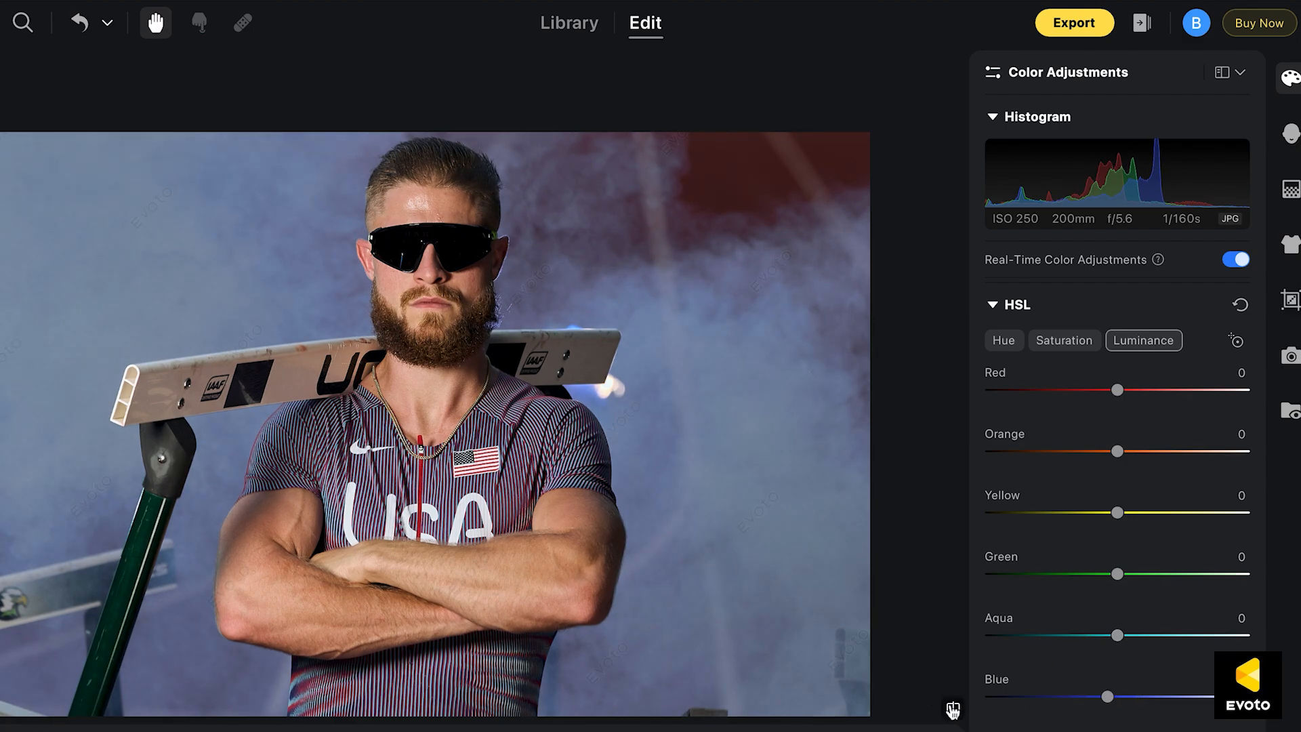
Compare the photo before and after to judge the overall color adjustments
{"action": "left_click", "coordinate": [953, 708]}
{"action": "left_click", "coordinate": [953, 709]}
{"action": "left_click", "coordinate": [953, 709]}
{"action": "left_click", "coordinate": [952, 709]}
{"action": "left_click", "coordinate": [953, 709]}
{"action": "left_click", "coordinate": [953, 709]}
{"action": "left_click", "coordinate": [953, 709]}
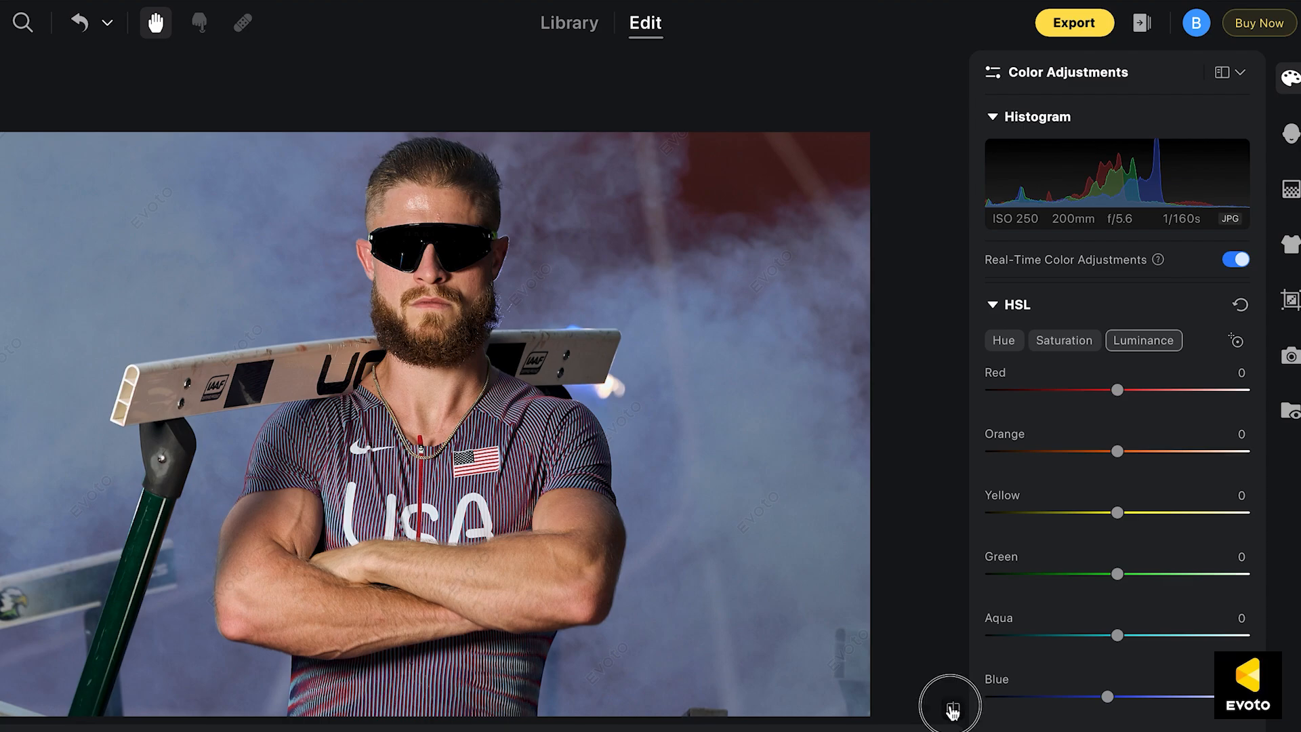
{"action": "left_click", "coordinate": [953, 709]}
Collapse the HSL and Curves sections and look over the Detail and Color Grading controls without adjusting them
{"action": "left_click", "coordinate": [1027, 568]}
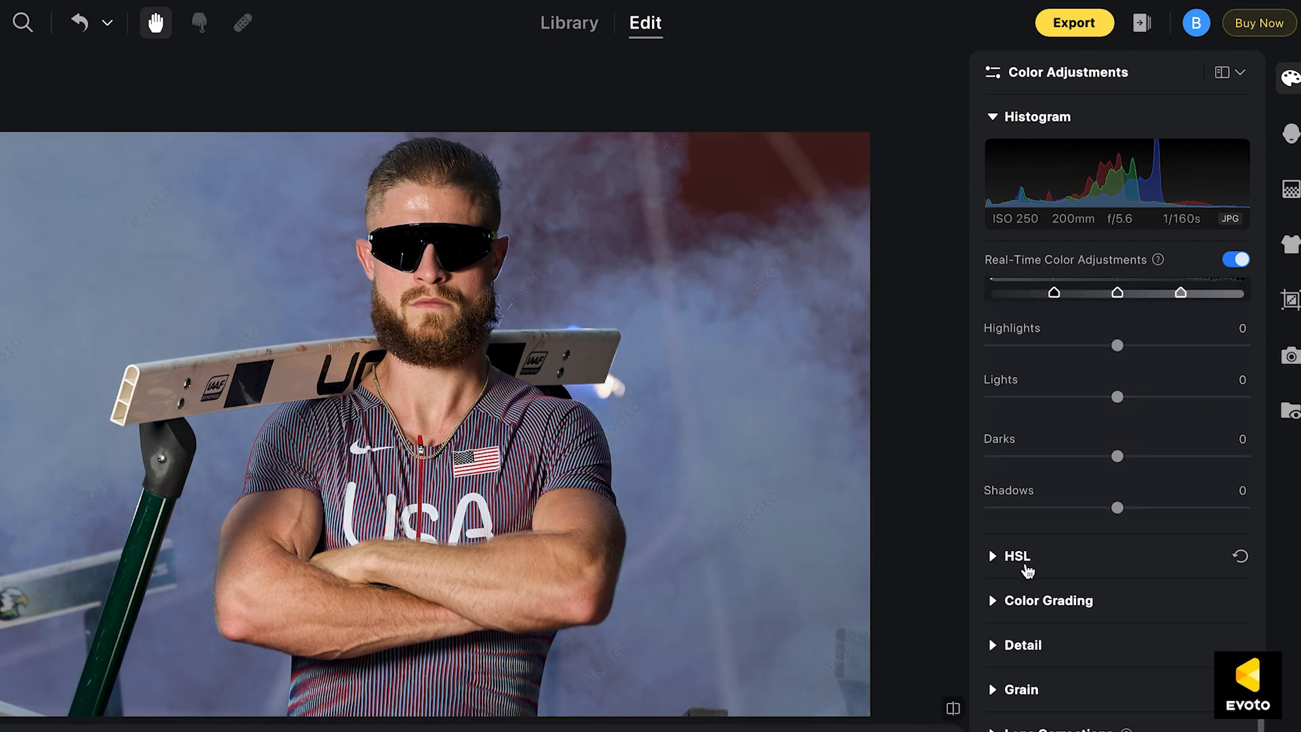
{"action": "left_click", "coordinate": [999, 647]}
{"action": "left_click", "coordinate": [999, 646]}
{"action": "scroll", "coordinate": [1117, 474], "scroll_direction": "up", "scroll_amount": 6}
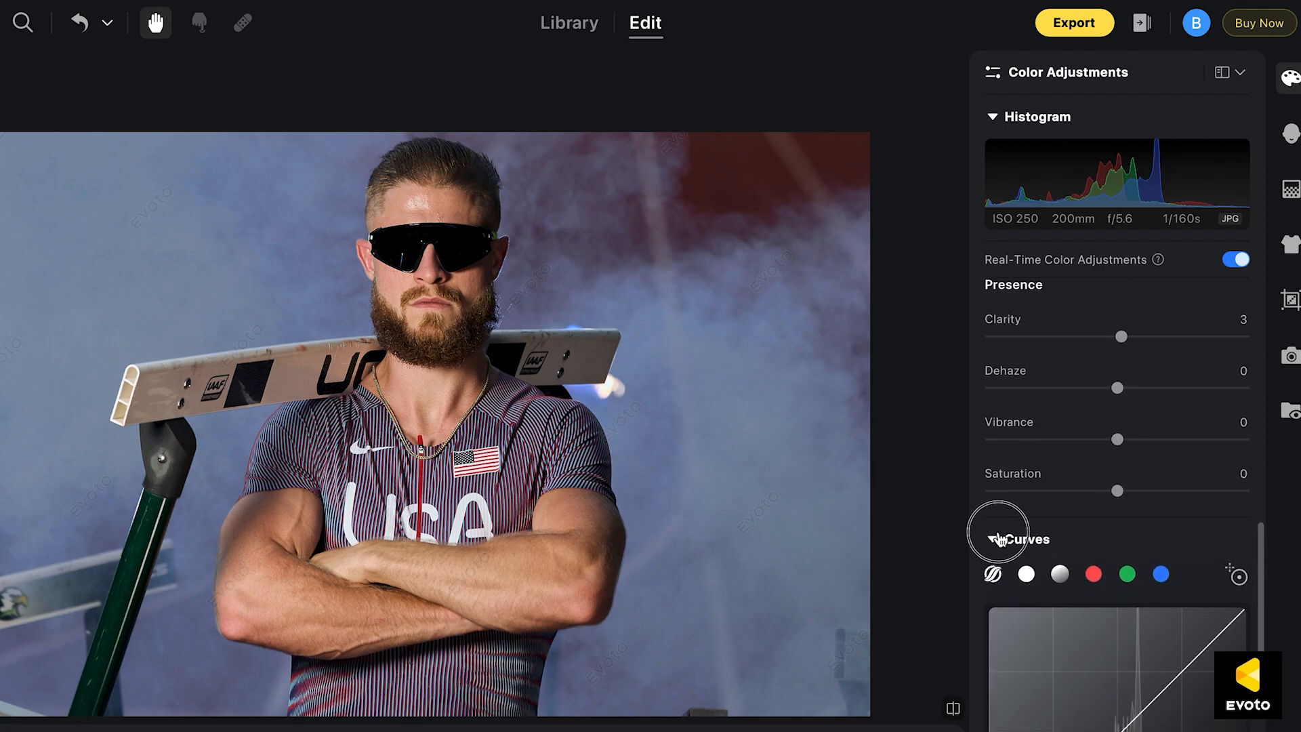
{"action": "left_click", "coordinate": [1001, 540]}
{"action": "left_click", "coordinate": [993, 631]}
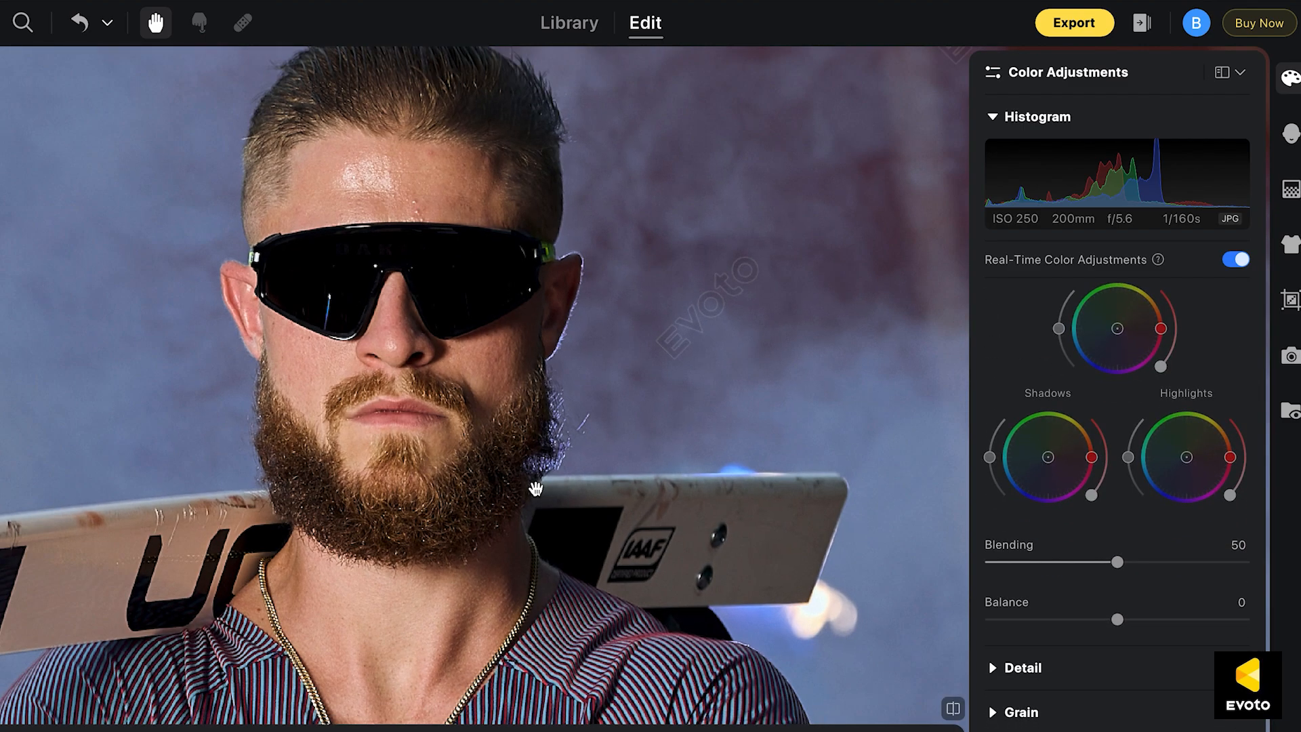
{"action": "scroll", "coordinate": [535, 486], "scroll_direction": "down", "scroll_amount": 5}
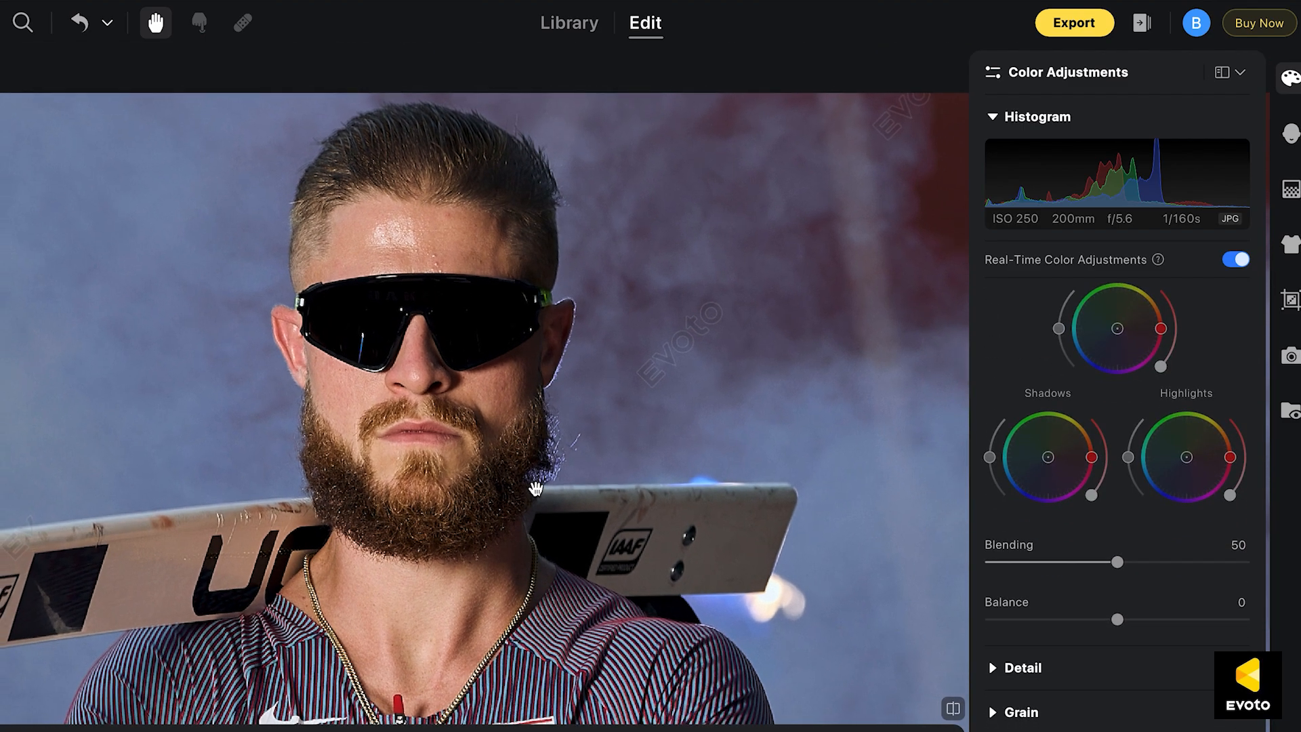
{"action": "scroll", "coordinate": [1152, 420], "scroll_direction": "up", "scroll_amount": 3}
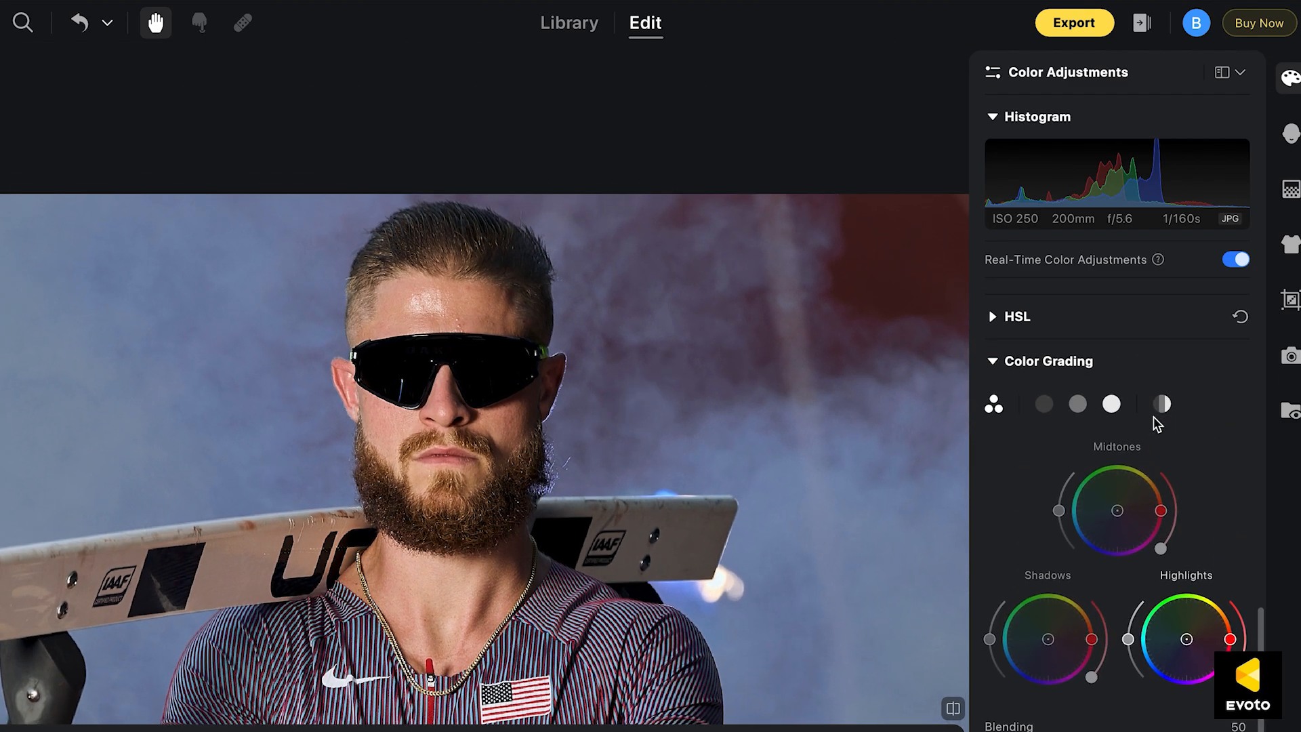
{"action": "left_click", "coordinate": [996, 361]}
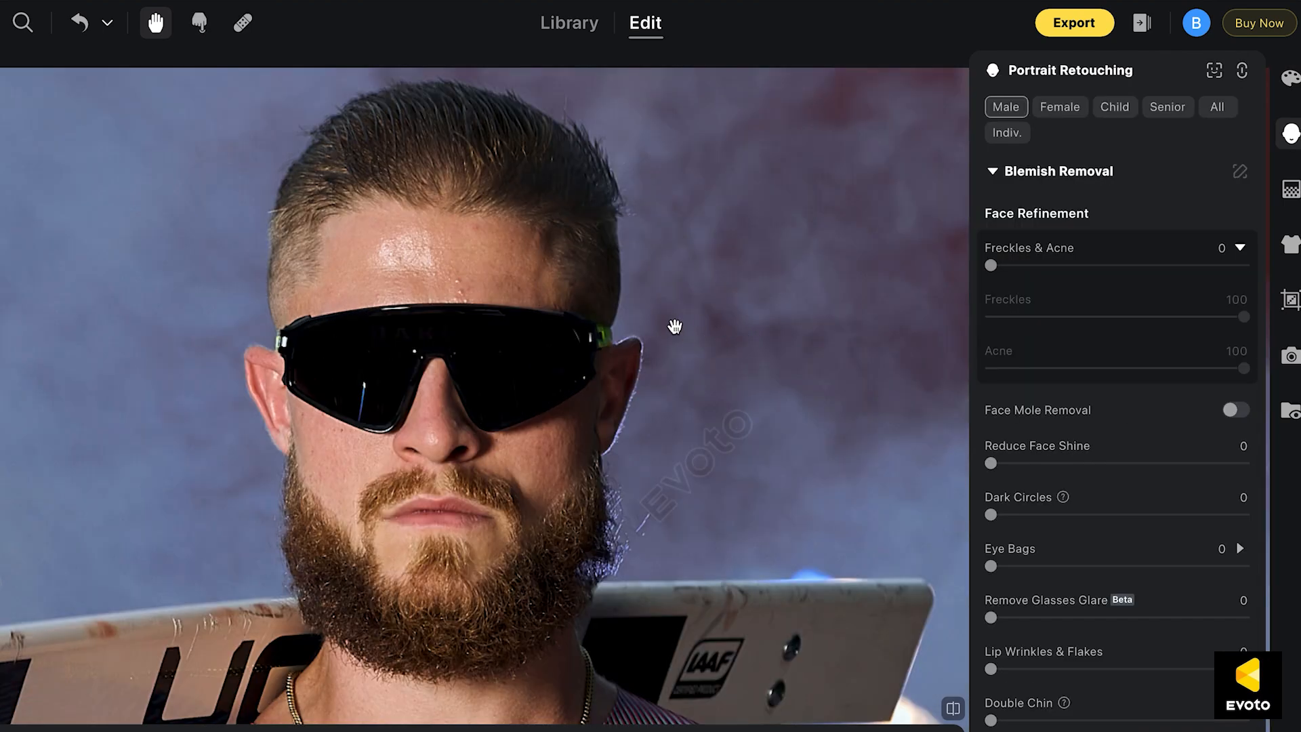
In Portrait Retouching for male subjects, set Freckles & Acne to 82 for the athlete's face
{"action": "scroll", "coordinate": [675, 326], "scroll_direction": "down", "scroll_amount": 3}
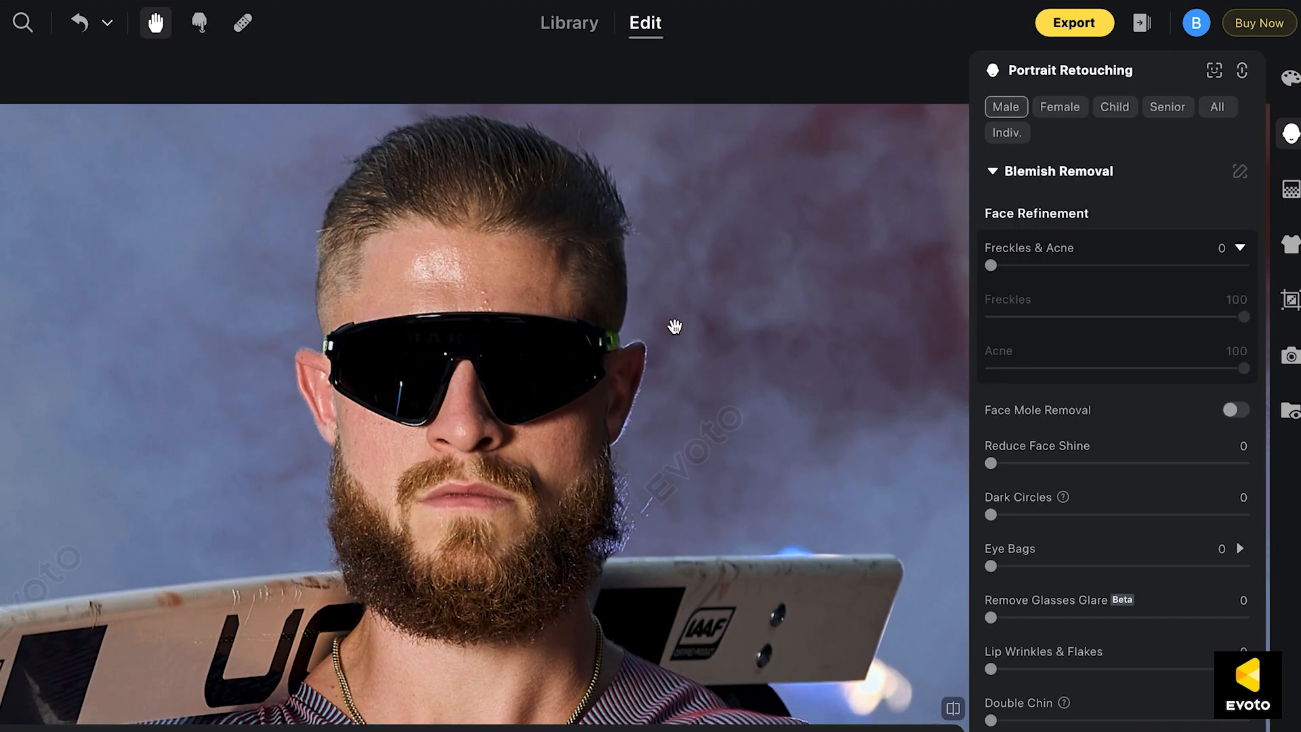
{"action": "scroll", "coordinate": [675, 326], "scroll_direction": "up", "scroll_amount": 4}
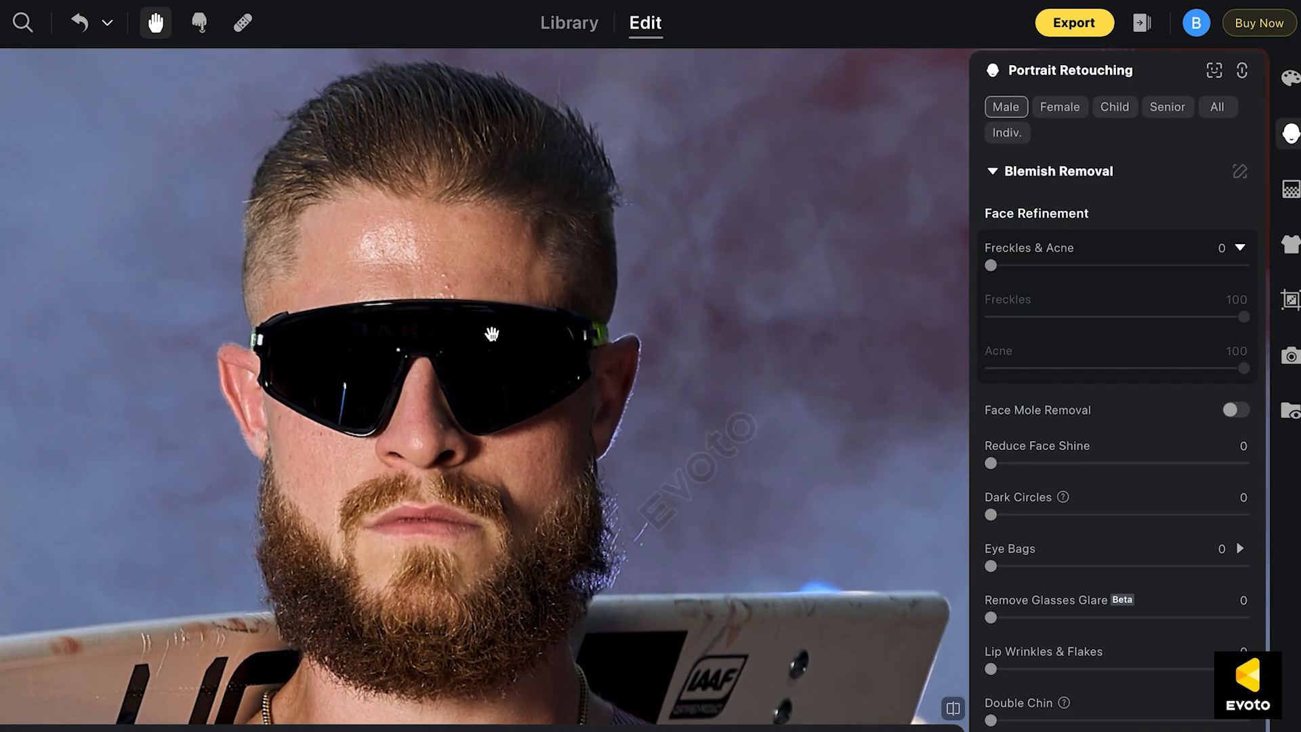
{"action": "left_click_drag", "start_coordinate": [493, 333], "coordinate": [522, 326]}
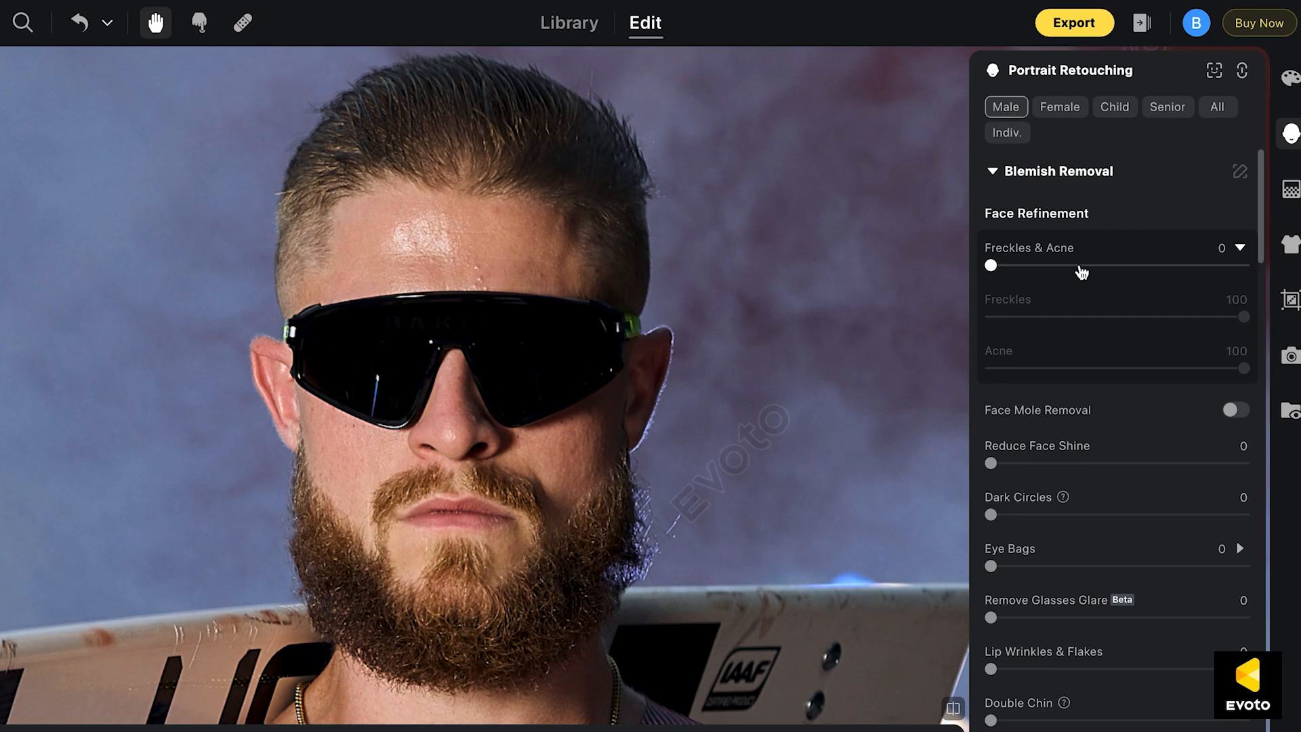
{"action": "left_click_drag", "start_coordinate": [992, 266], "coordinate": [1194, 271]}
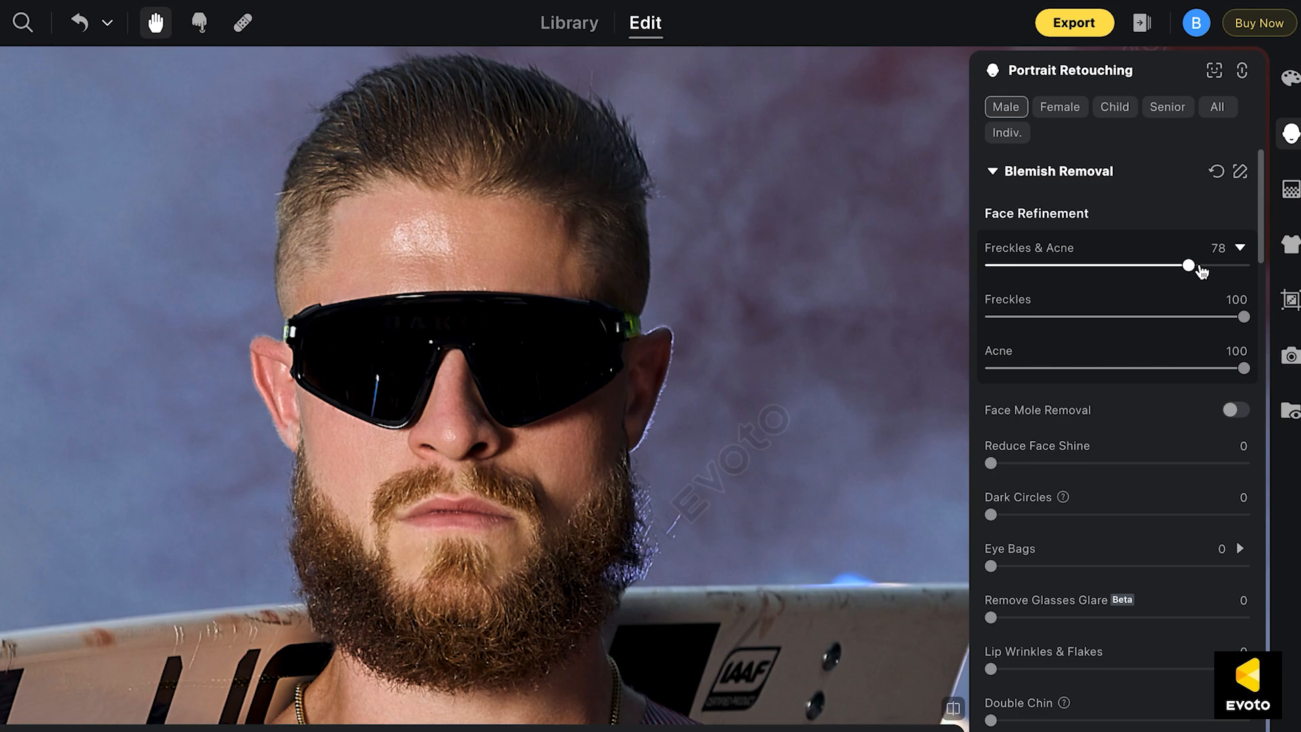
Compare the athlete's face before and after the freckle and acne removal
{"action": "left_click", "coordinate": [954, 713]}
{"action": "left_click", "coordinate": [955, 714]}
{"action": "left_click", "coordinate": [955, 714]}
{"action": "left_click", "coordinate": [954, 713]}
{"action": "left_click", "coordinate": [954, 712]}
{"action": "left_click", "coordinate": [955, 711]}
{"action": "left_click", "coordinate": [954, 712]}
{"action": "left_click", "coordinate": [955, 712]}
{"action": "left_click", "coordinate": [954, 712]}
{"action": "left_click", "coordinate": [954, 711]}
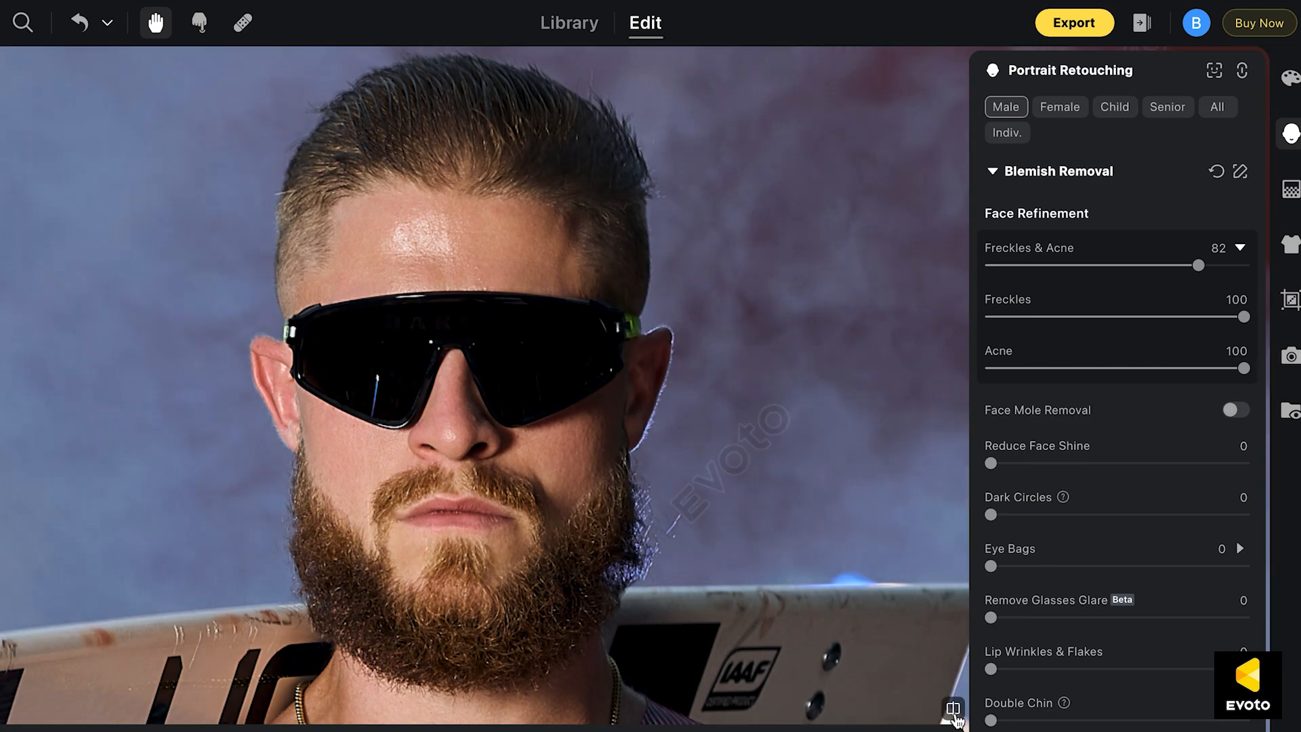
{"action": "left_click", "coordinate": [954, 711]}
{"action": "left_click", "coordinate": [954, 713]}
Set Reduce Face Shine to 38 and turn on Beard Protection for the athlete's face
{"action": "scroll", "coordinate": [756, 450], "scroll_direction": "down", "scroll_amount": 1}
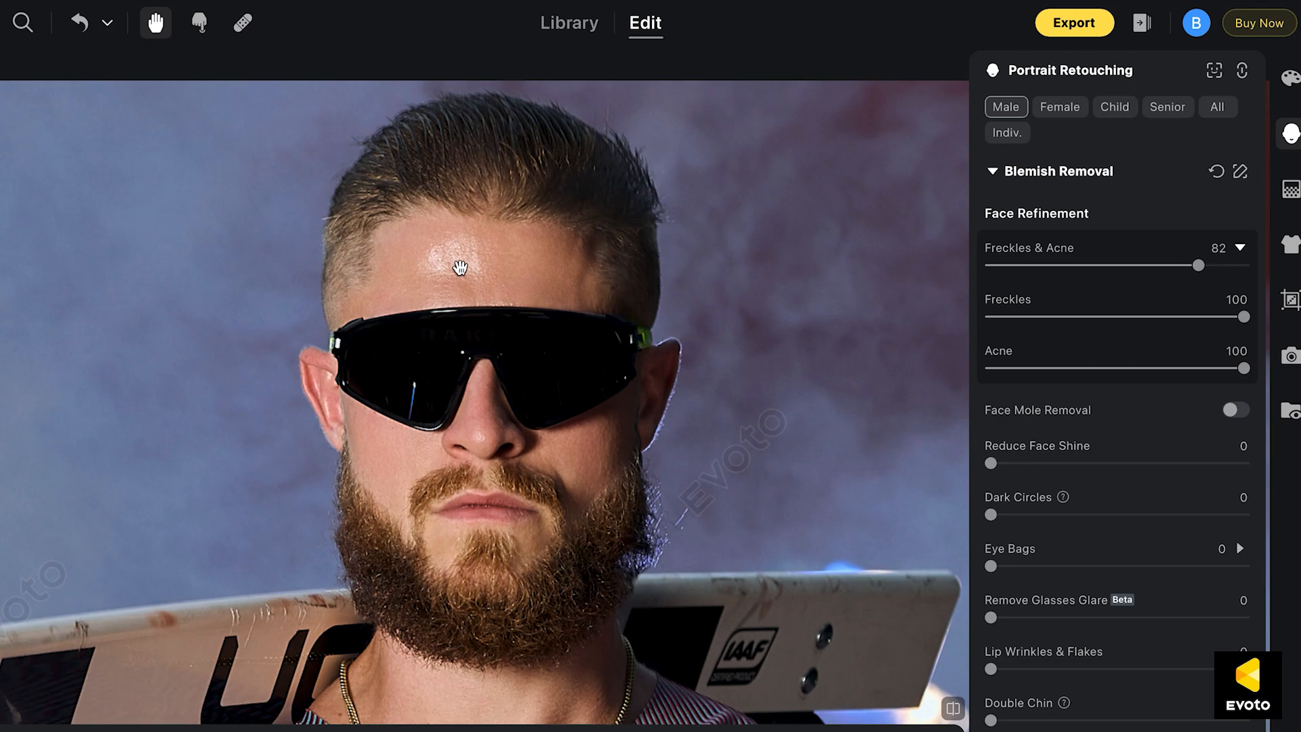
{"action": "left_click_drag", "start_coordinate": [990, 463], "coordinate": [1088, 468]}
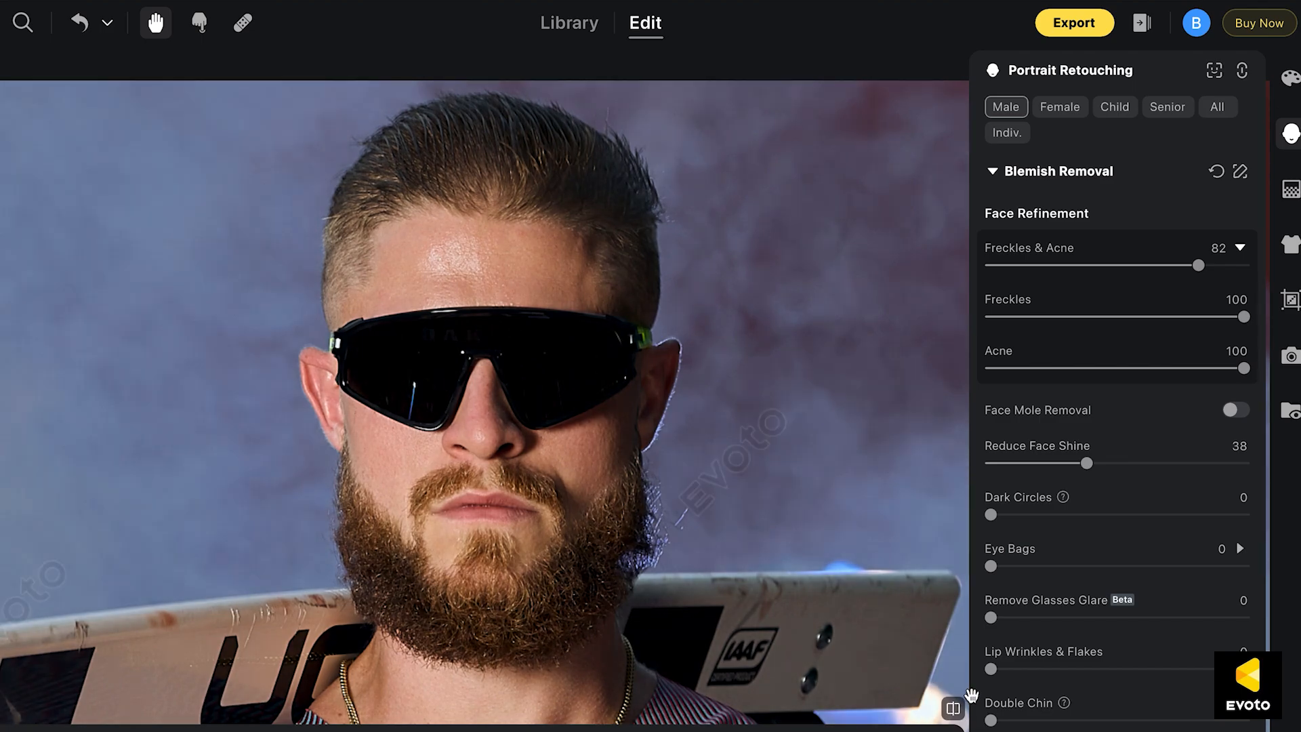
{"action": "scroll", "coordinate": [1093, 505], "scroll_direction": "down", "scroll_amount": 1}
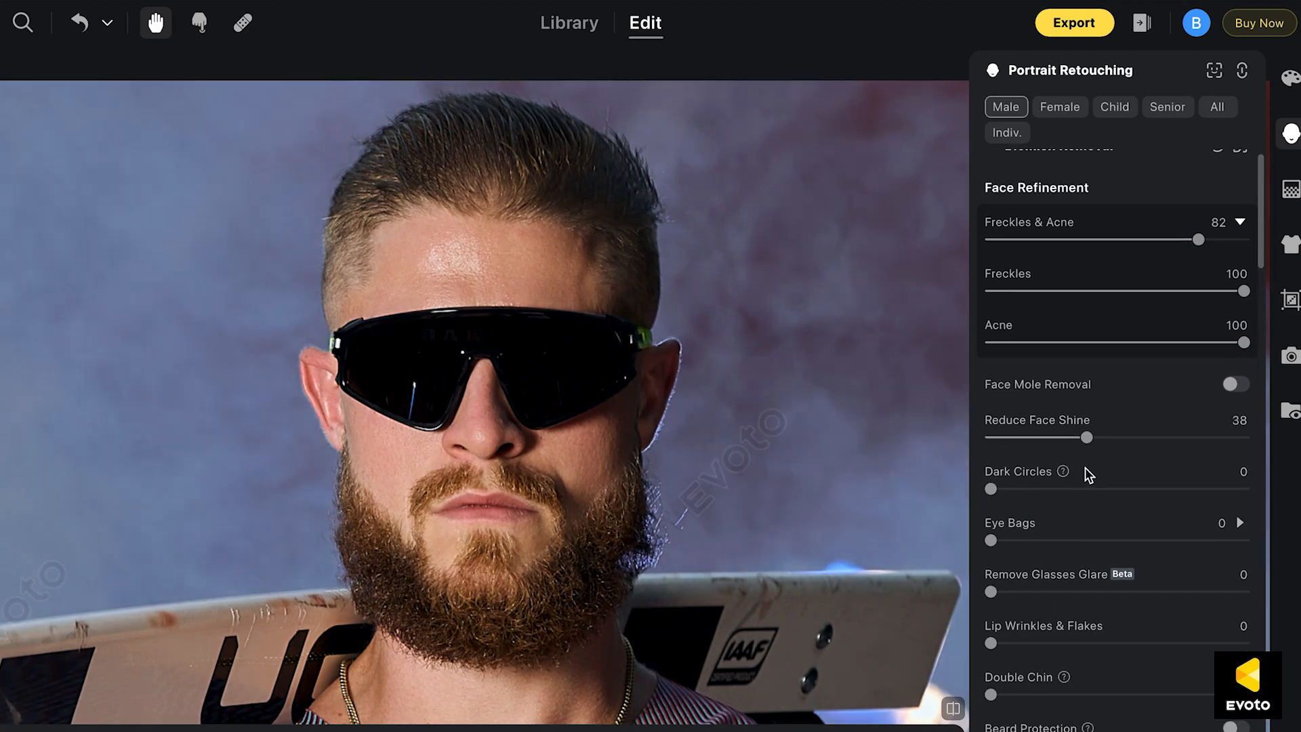
{"action": "scroll", "coordinate": [1067, 493], "scroll_direction": "down", "scroll_amount": 8}
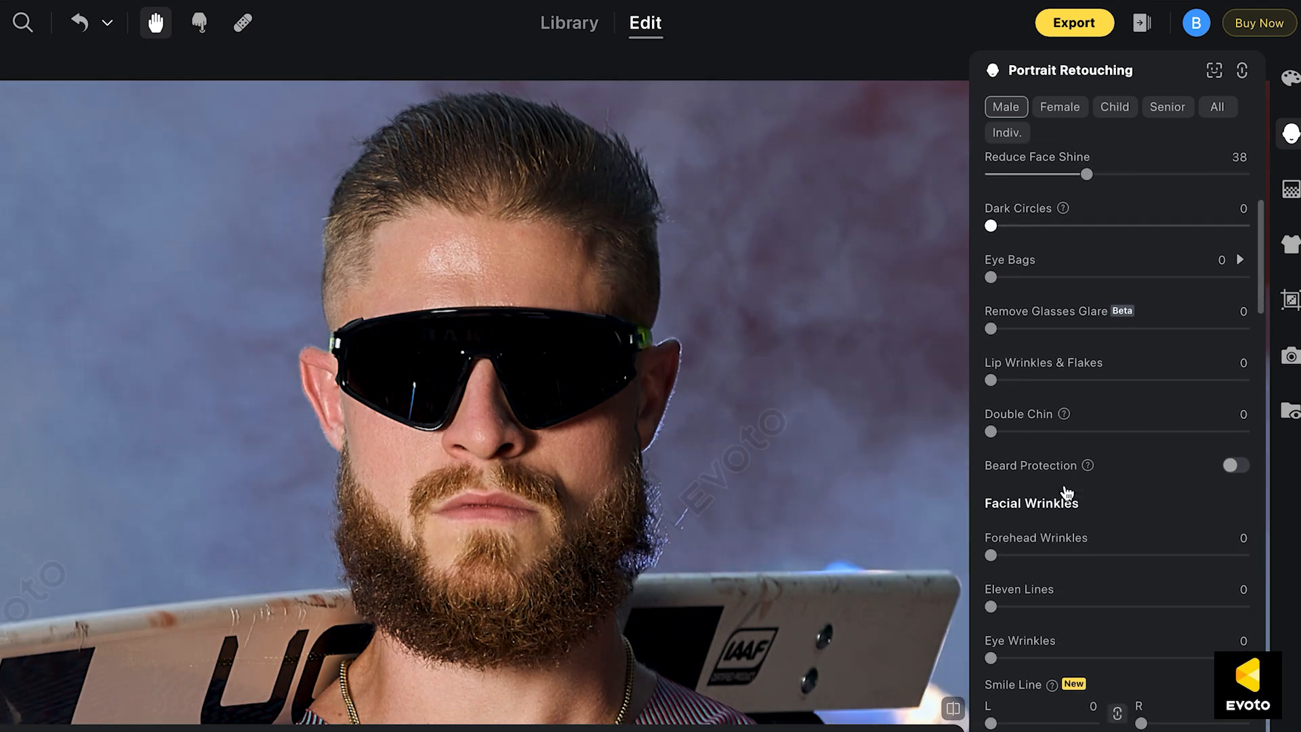
{"action": "scroll", "coordinate": [1010, 339], "scroll_direction": "down", "scroll_amount": 2}
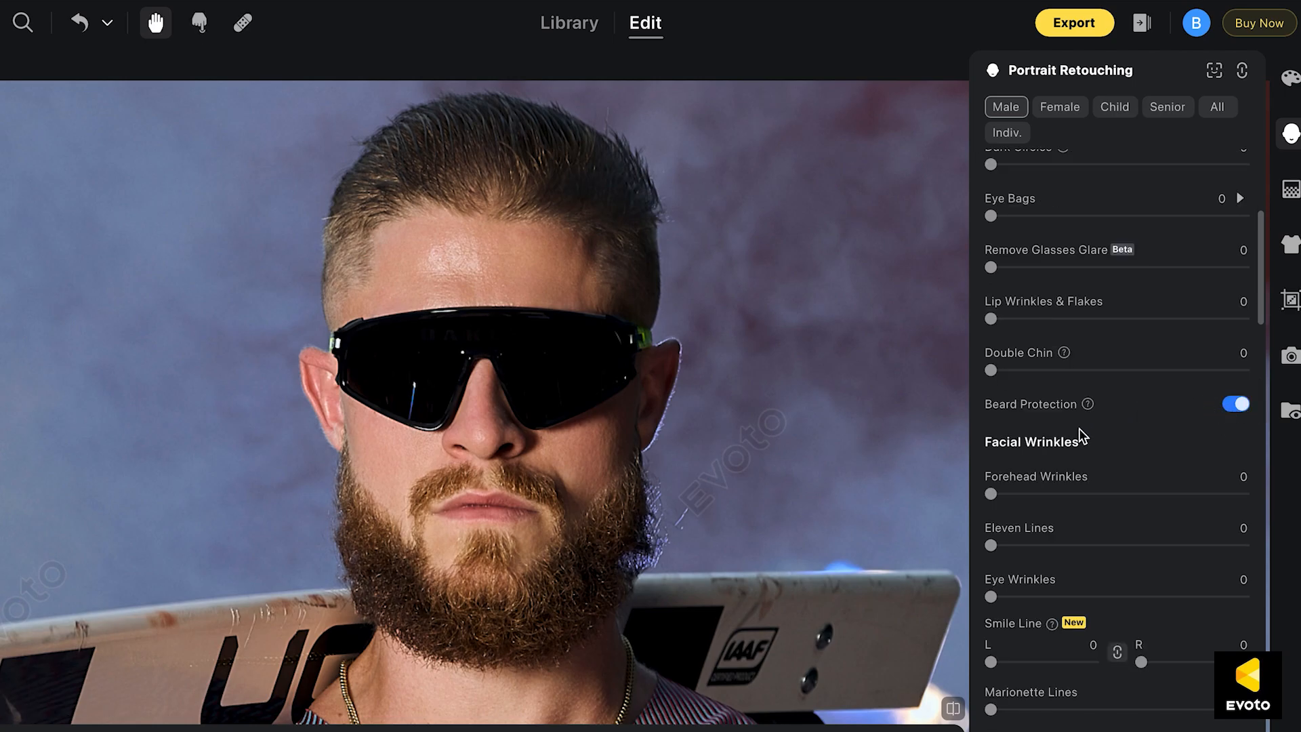
Set Forehead Wrinkles to 14 for the athlete's face
{"action": "scroll", "coordinate": [1079, 429], "scroll_direction": "down", "scroll_amount": 5}
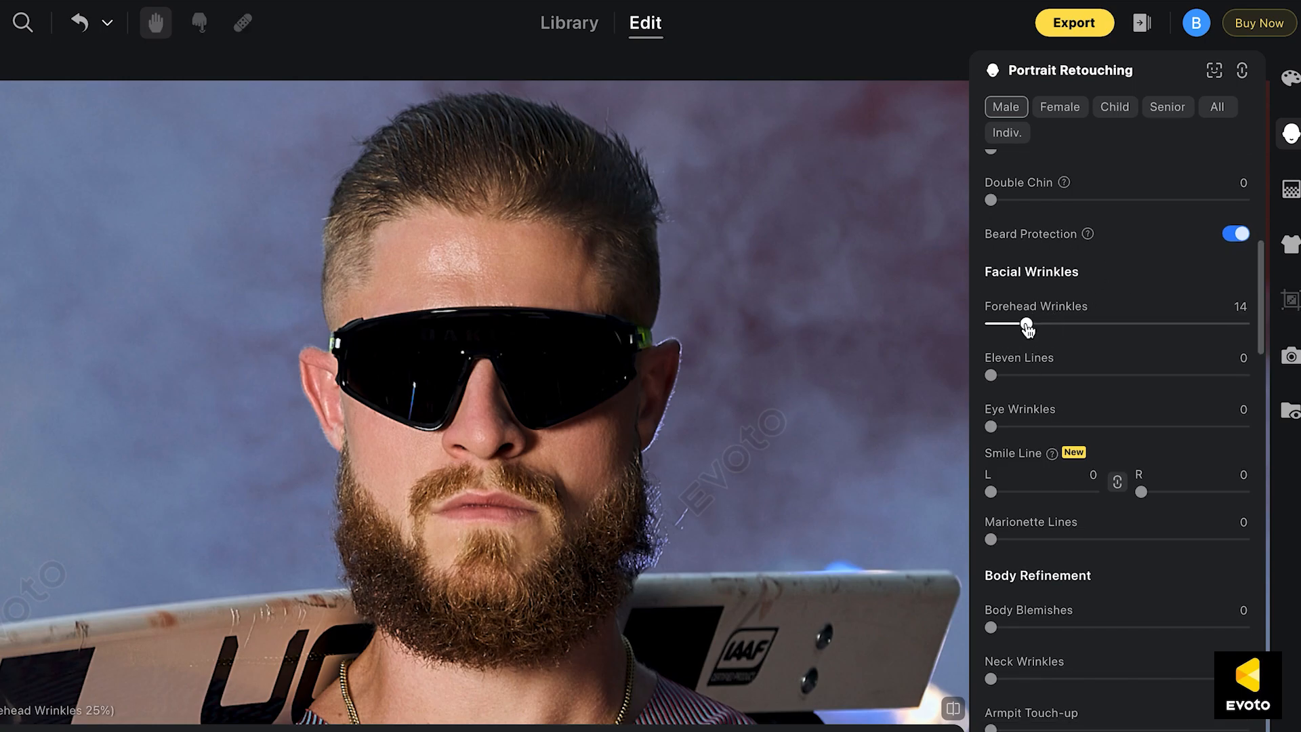
{"action": "scroll", "coordinate": [1025, 353], "scroll_direction": "down", "scroll_amount": 6}
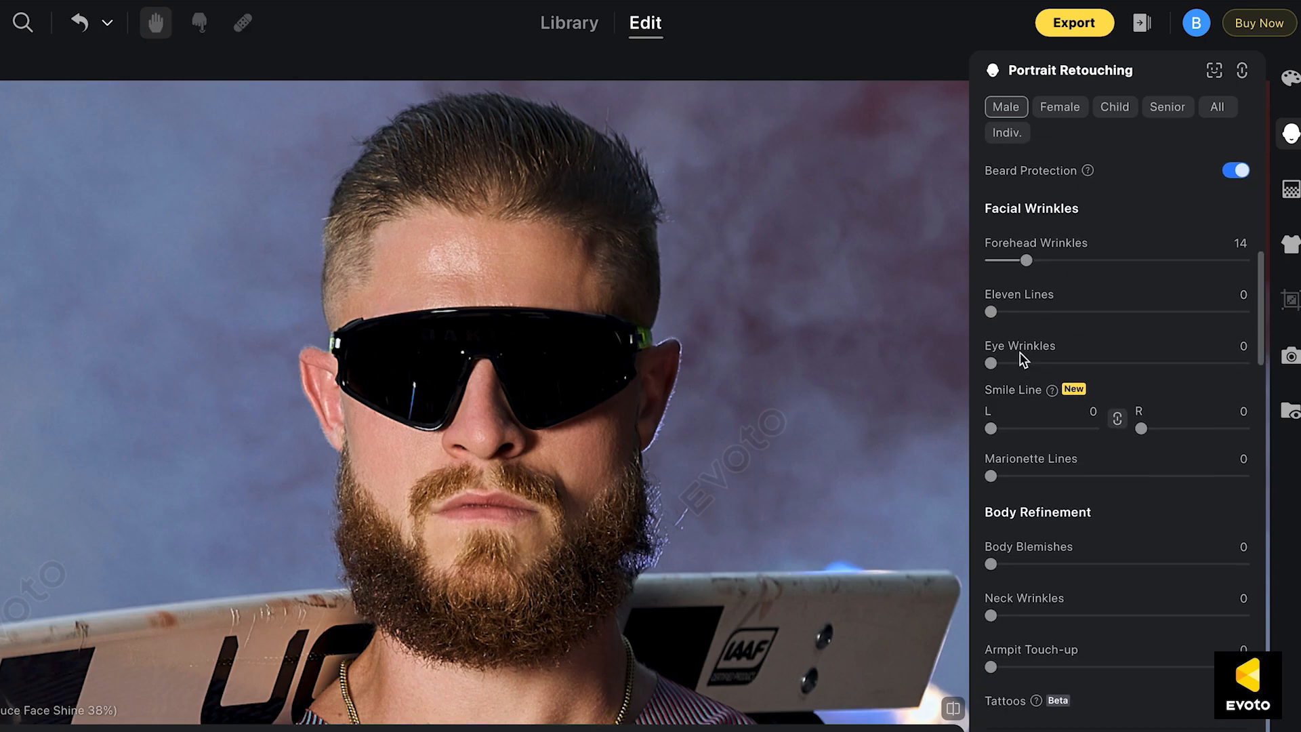
Examine the athlete's neck, jersey and crossed arms while looking over the Body Refinement and Skin Retouching controls
{"action": "scroll", "coordinate": [1024, 359], "scroll_direction": "down", "scroll_amount": 2}
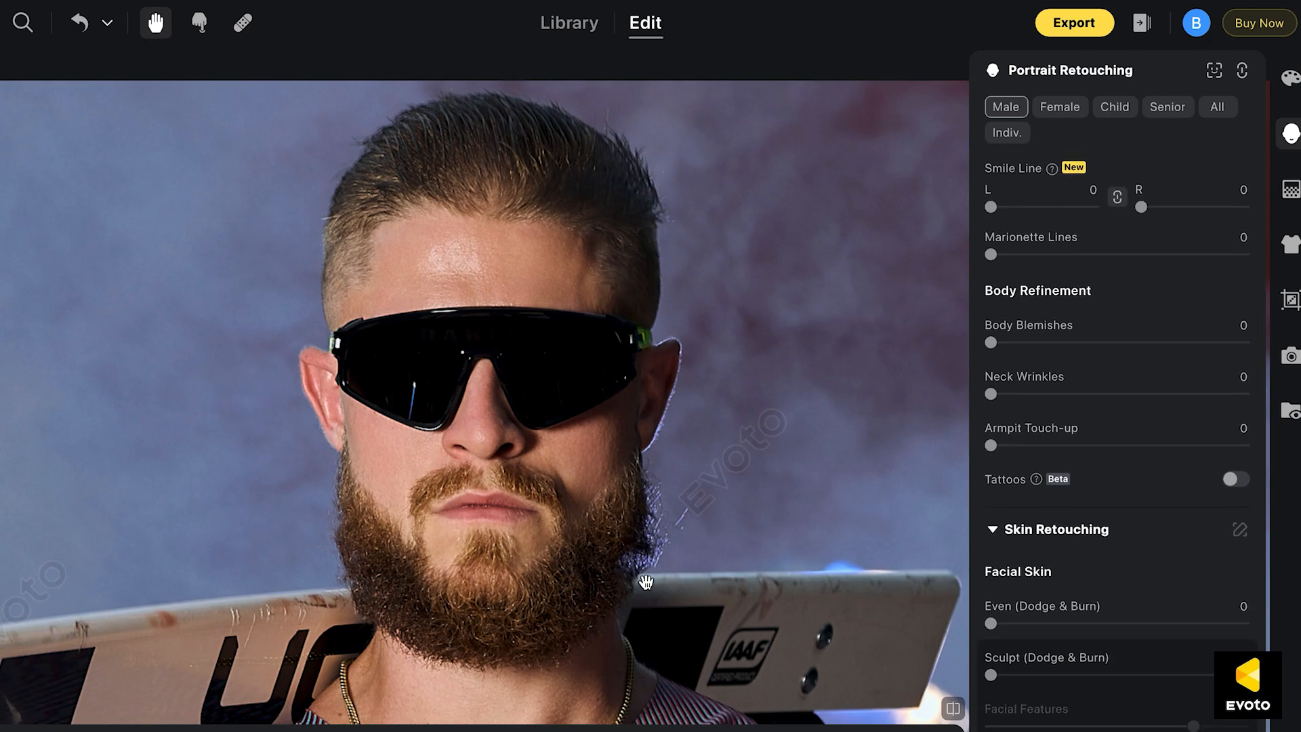
{"action": "left_click_drag", "start_coordinate": [645, 581], "coordinate": [639, 471]}
{"action": "left_click_drag", "start_coordinate": [646, 599], "coordinate": [647, 408]}
{"action": "scroll", "coordinate": [684, 467], "scroll_direction": "down", "scroll_amount": 2}
{"action": "left_click_drag", "start_coordinate": [660, 561], "coordinate": [639, 296]}
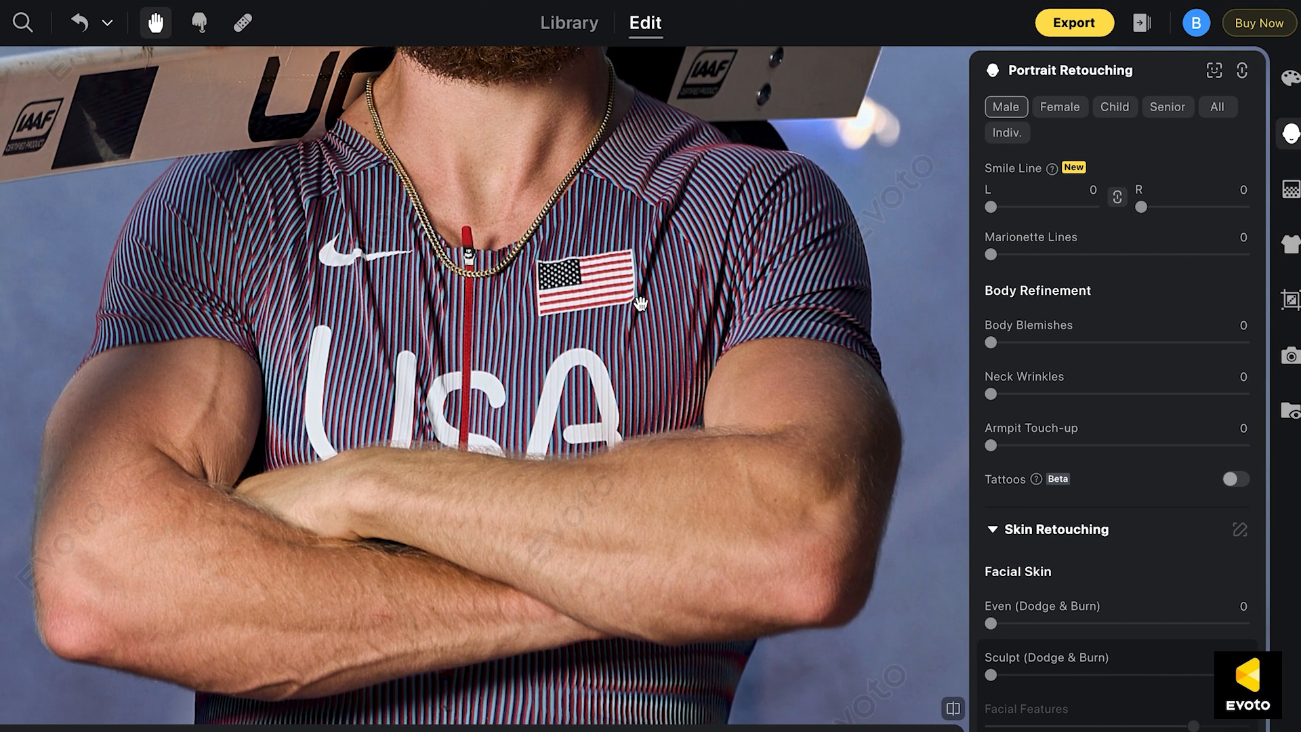
{"action": "left_click_drag", "start_coordinate": [630, 218], "coordinate": [631, 256]}
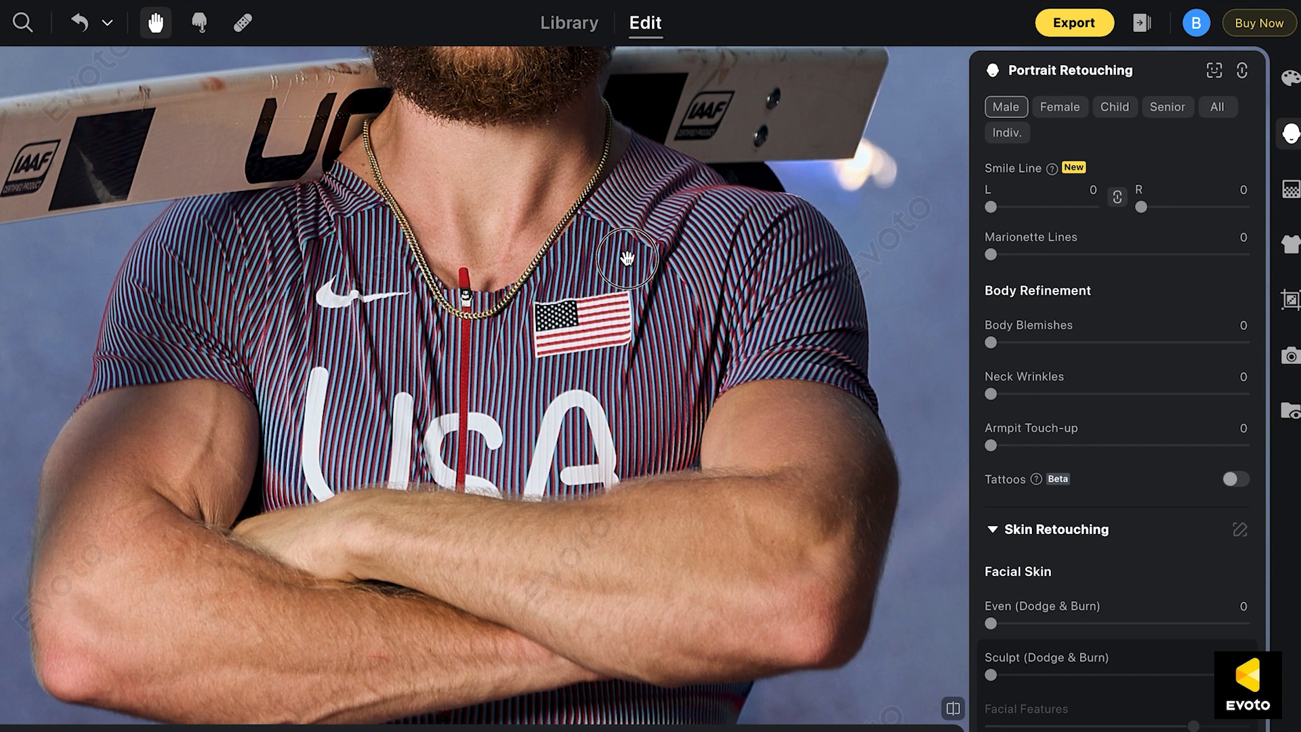
{"action": "left_click_drag", "start_coordinate": [738, 383], "coordinate": [738, 363]}
{"action": "scroll", "coordinate": [1108, 420], "scroll_direction": "down", "scroll_amount": 3}
Set the facial skin's Even (Dodge & Burn) to 13 and Sculpt (Dodge & Burn) to 38
{"action": "left_click_drag", "start_coordinate": [618, 109], "coordinate": [618, 476]}
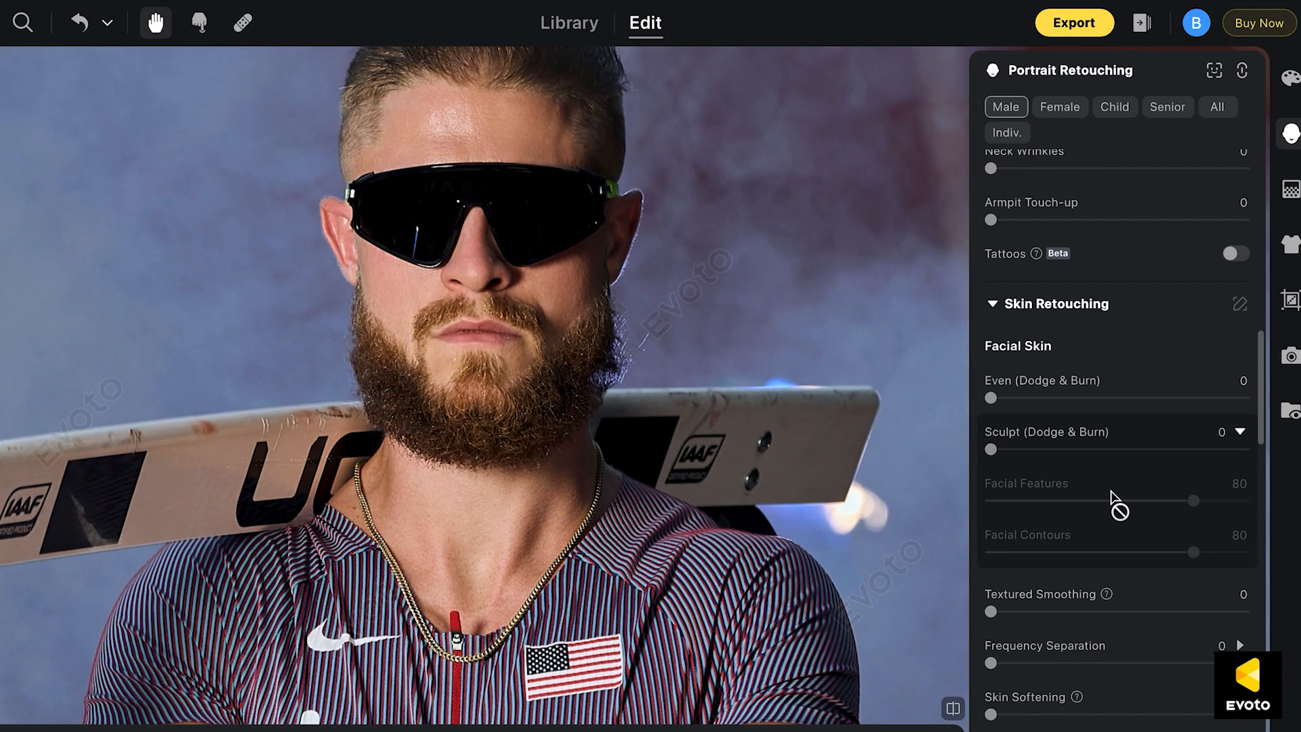
{"action": "left_click", "coordinate": [1023, 398]}
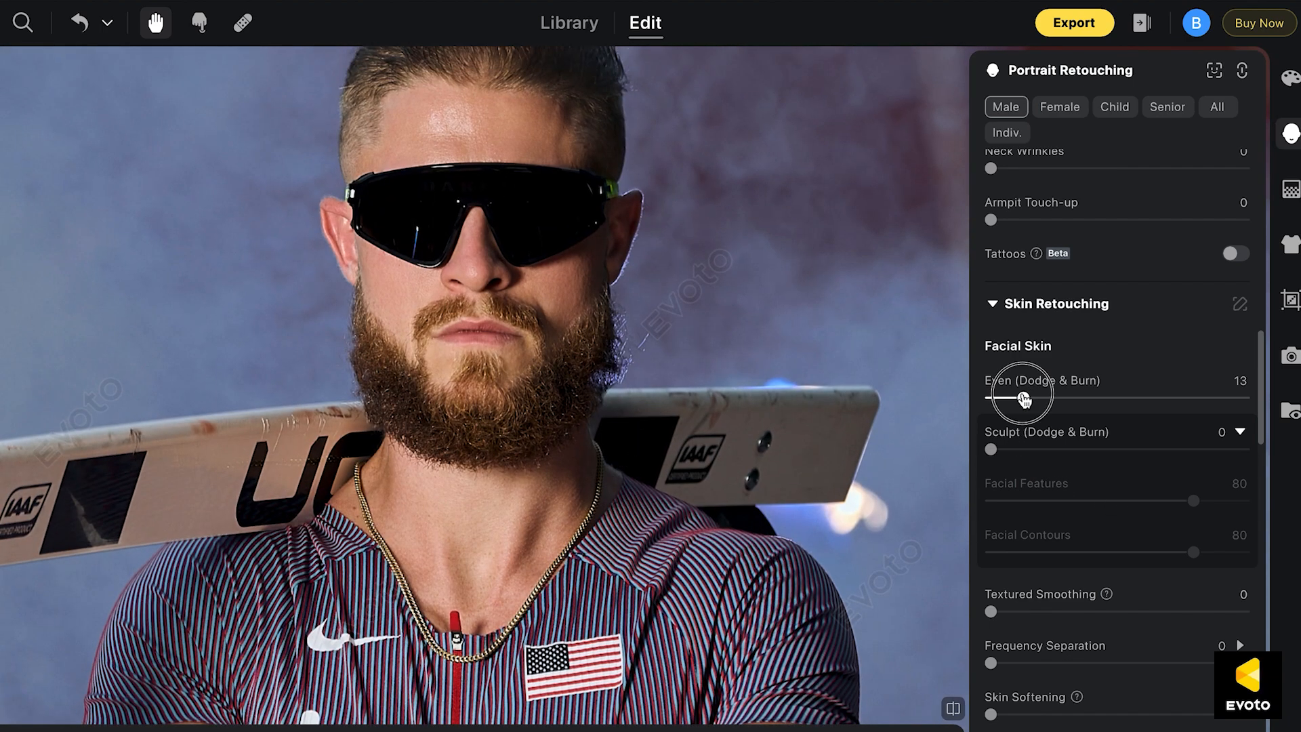
{"action": "left_click", "coordinate": [1037, 450]}
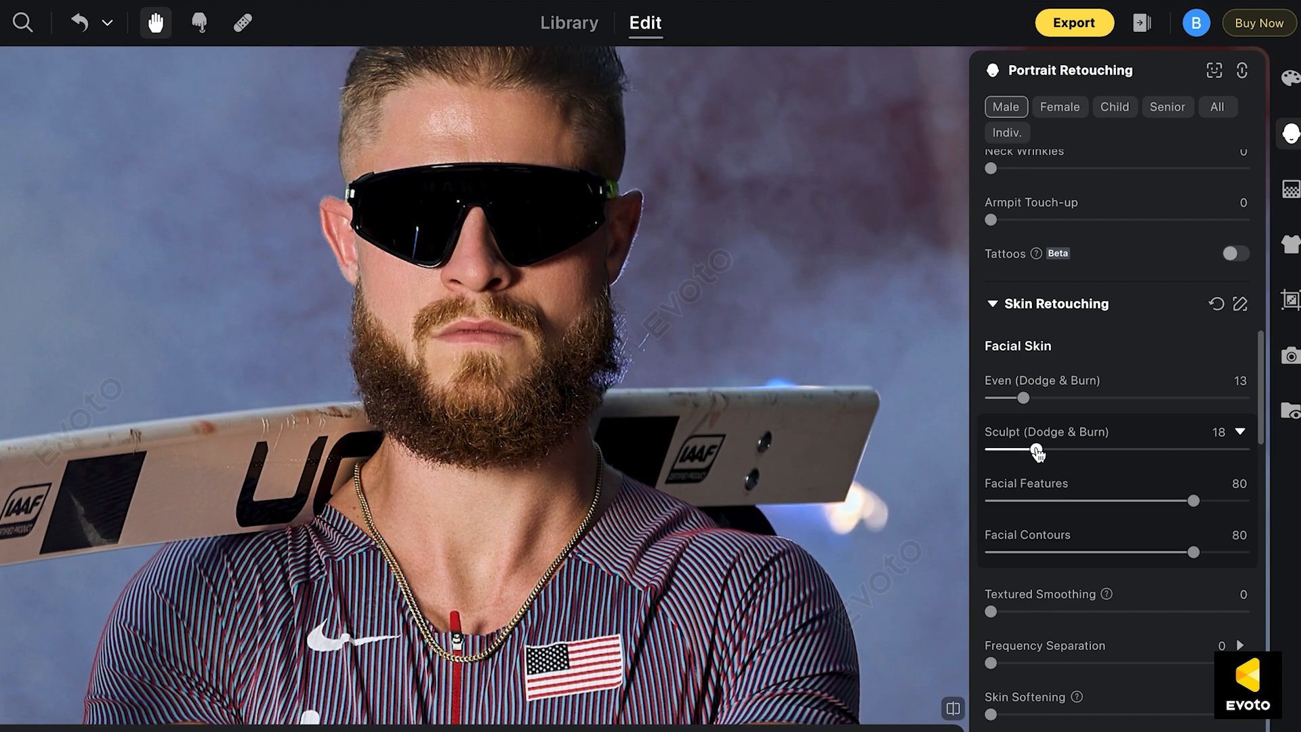
{"action": "left_click", "coordinate": [1087, 450]}
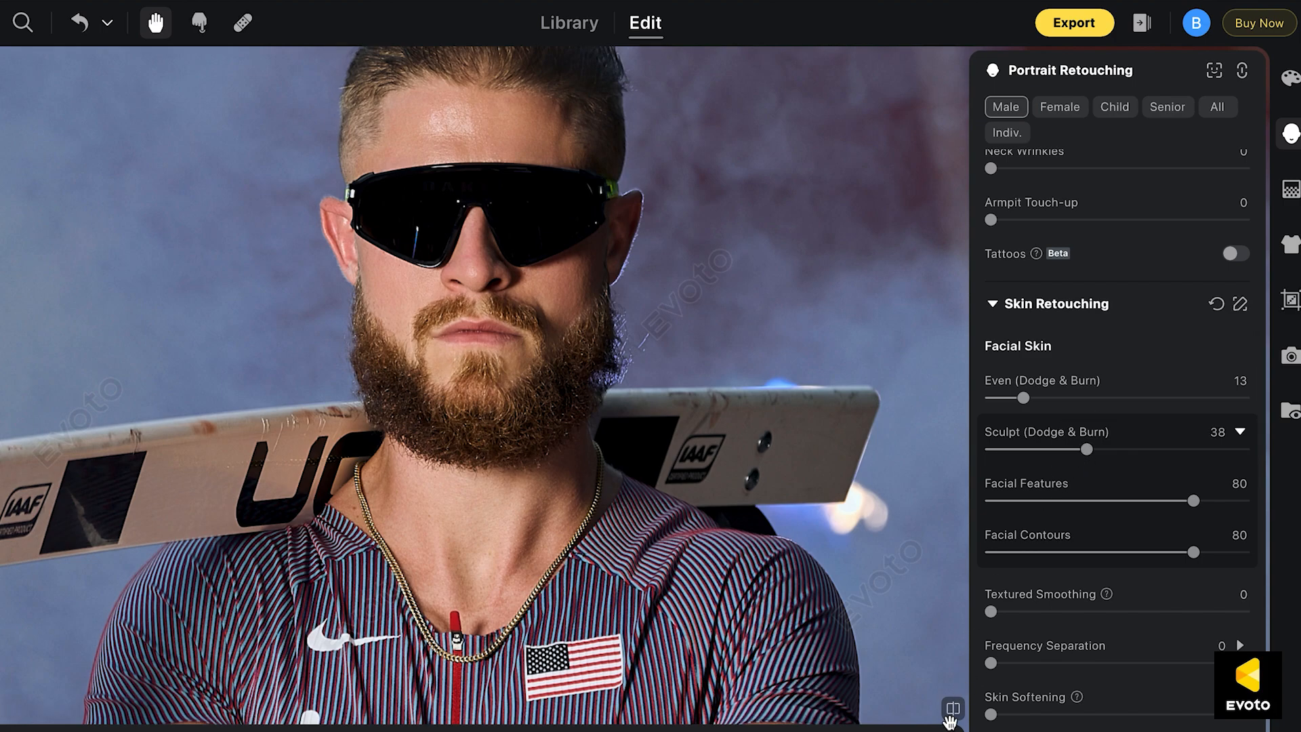
Compare the face before and after the sculpting, and reduce the facial Sculpt (Dodge & Burn) to 32
{"action": "left_click", "coordinate": [951, 715]}
{"action": "left_click", "coordinate": [951, 714]}
{"action": "left_click", "coordinate": [1080, 453]}
{"action": "left_click_drag", "start_coordinate": [1080, 452], "coordinate": [1071, 450]}
Set the facial skin's Textured Smoothing to 61 and compare the portrait before and after
{"action": "scroll", "coordinate": [1146, 499], "scroll_direction": "down", "scroll_amount": 2}
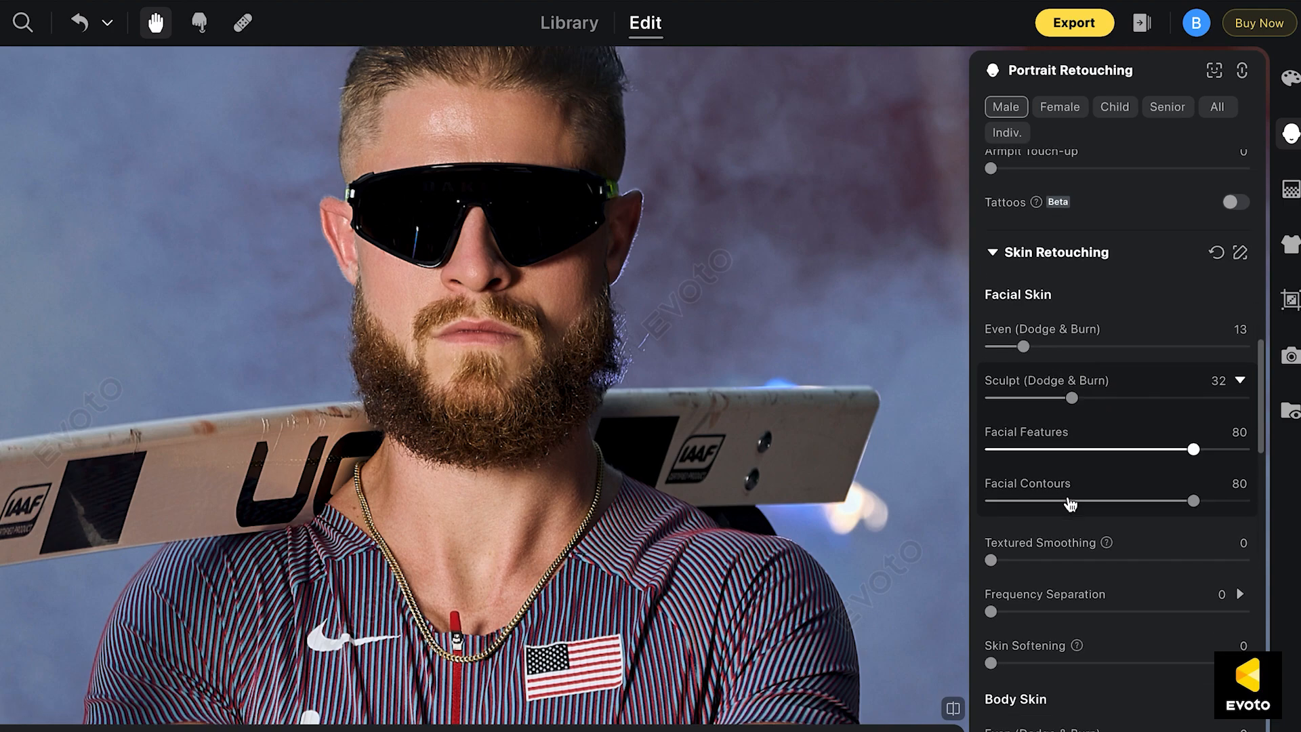
{"action": "left_click", "coordinate": [1146, 505]}
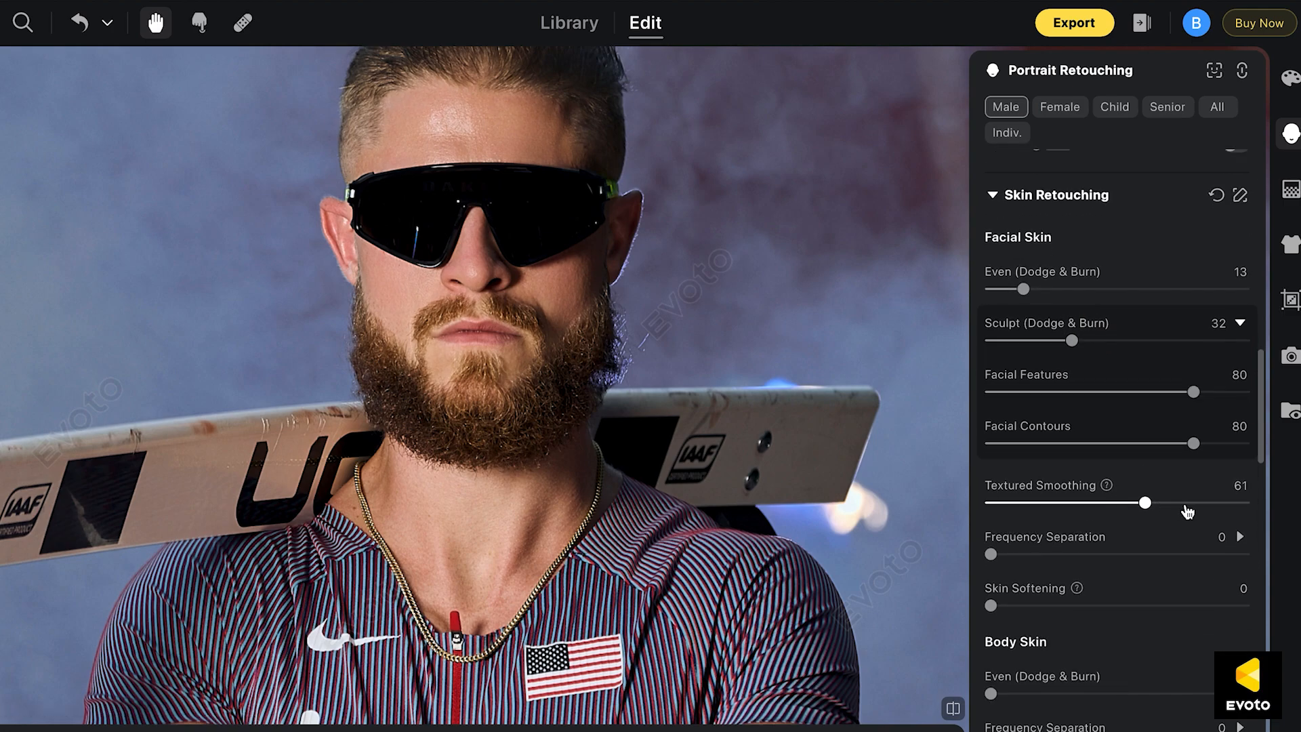
{"action": "left_click", "coordinate": [956, 710]}
{"action": "left_click", "coordinate": [956, 710]}
{"action": "left_click", "coordinate": [956, 709]}
{"action": "left_click", "coordinate": [956, 710]}
{"action": "left_click", "coordinate": [956, 710]}
{"action": "left_click", "coordinate": [956, 710]}
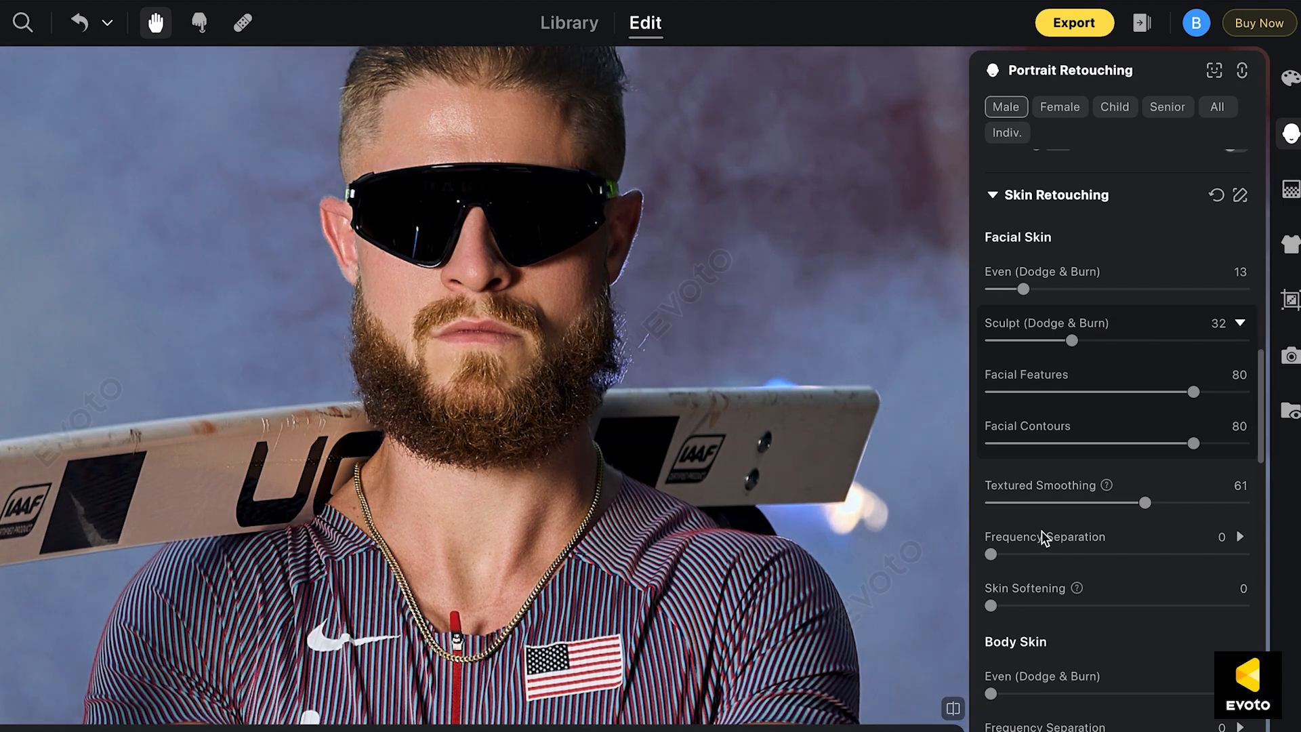
Set the facial skin's Skin Softening to 14, with the athlete's torso and arms in view
{"action": "scroll", "coordinate": [1042, 535], "scroll_direction": "down", "scroll_amount": 4}
{"action": "scroll", "coordinate": [633, 469], "scroll_direction": "down", "scroll_amount": 5}
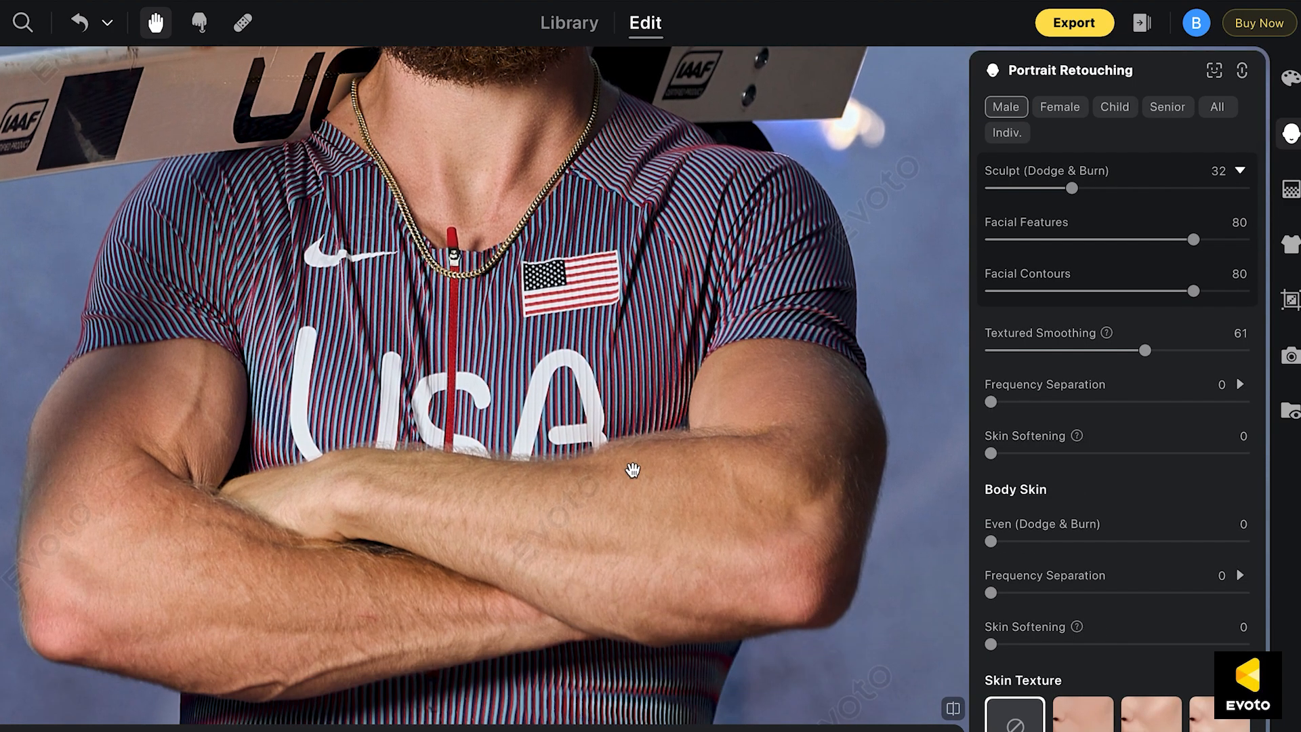
{"action": "left_click_drag", "start_coordinate": [632, 470], "coordinate": [633, 320]}
{"action": "left_click_drag", "start_coordinate": [647, 410], "coordinate": [645, 473]}
{"action": "left_click_drag", "start_coordinate": [991, 453], "coordinate": [1027, 454]}
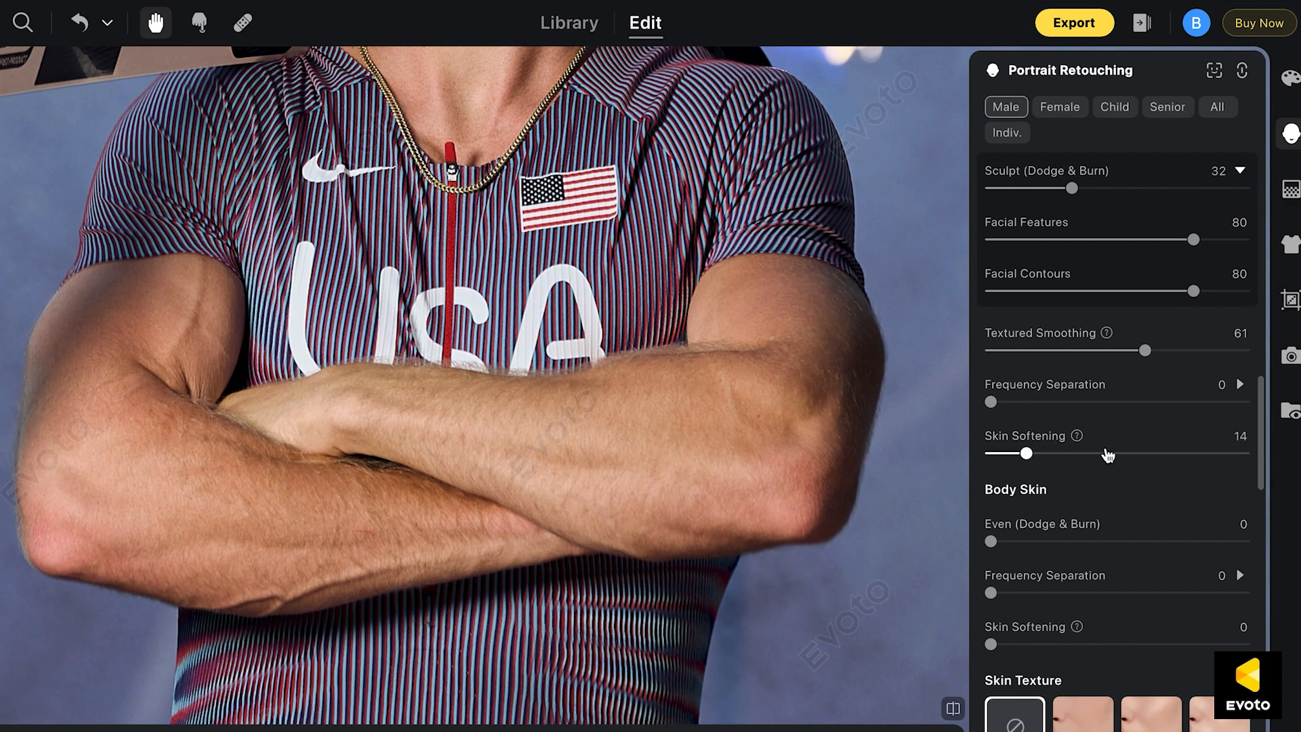
Set the body skin's Even (Dodge & Burn), Skin Softening and Frequency Separation to 30 each, and compare the arms before and after
{"action": "left_click", "coordinate": [1068, 541]}
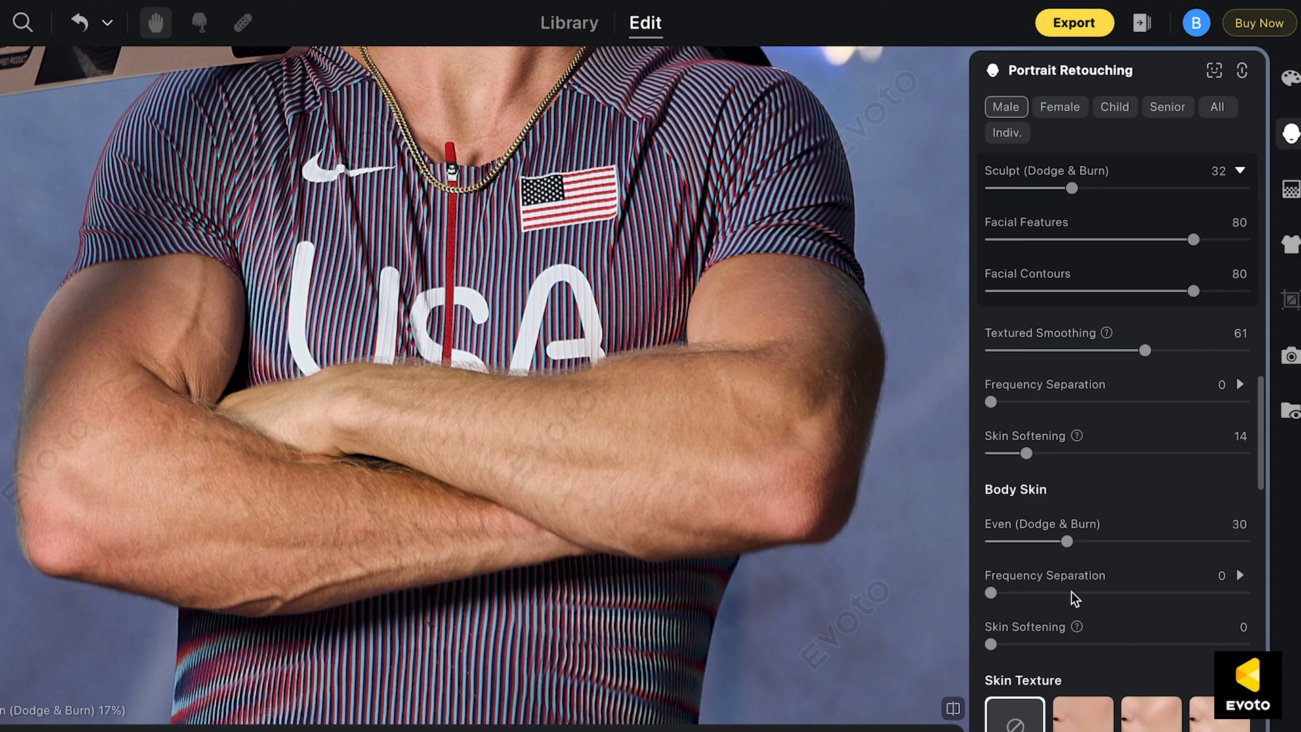
{"action": "left_click", "coordinate": [1067, 645]}
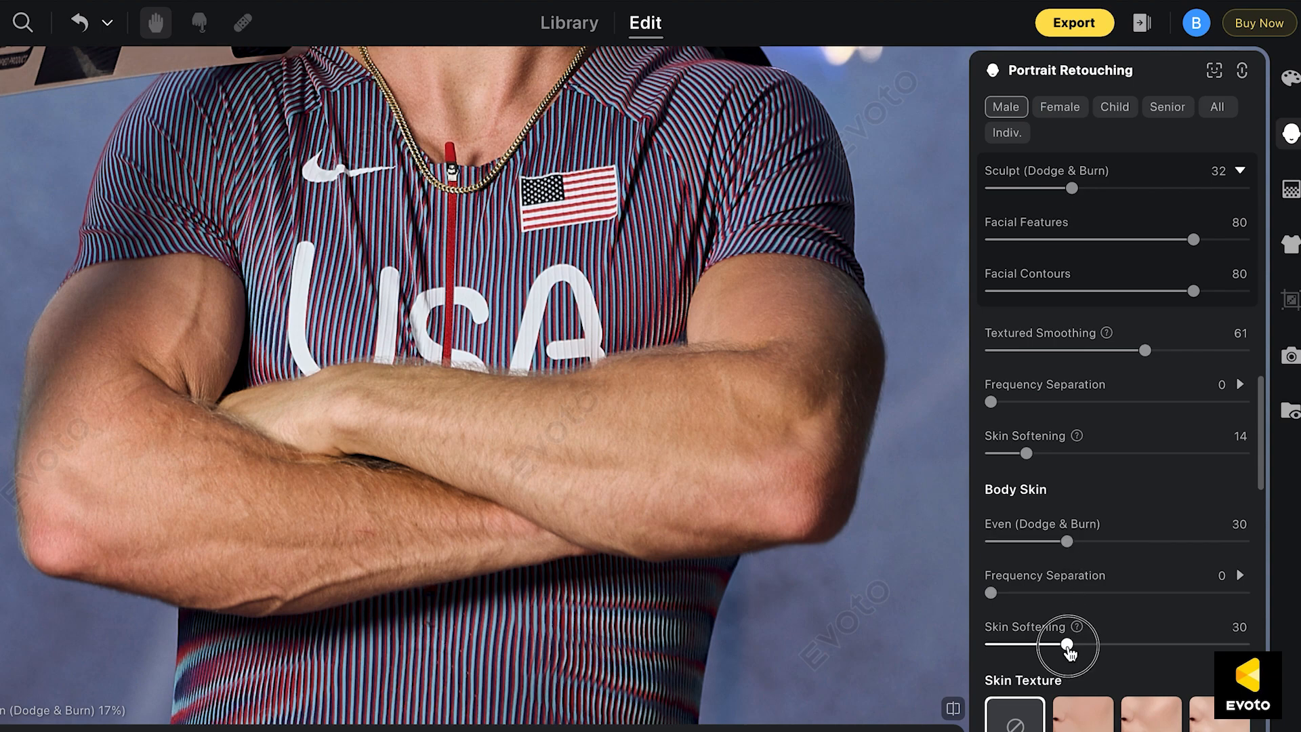
{"action": "left_click", "coordinate": [1067, 593]}
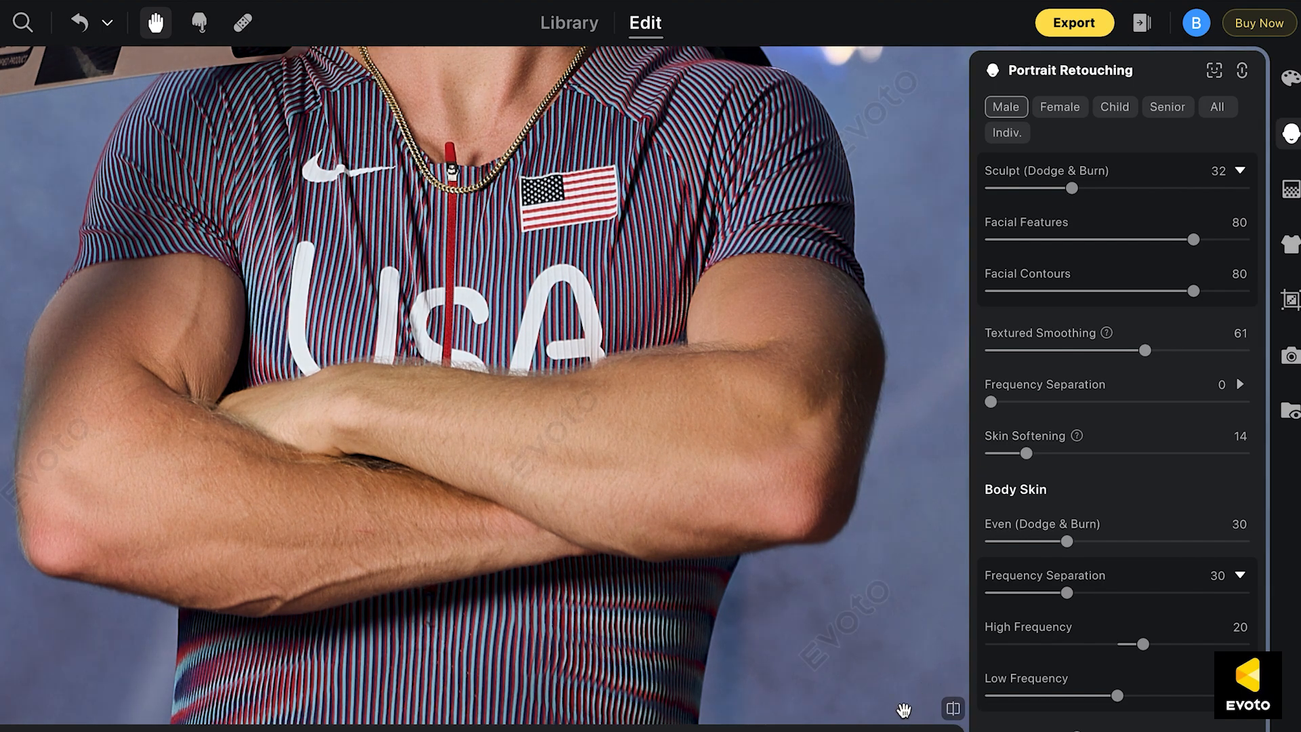
{"action": "left_click", "coordinate": [953, 708]}
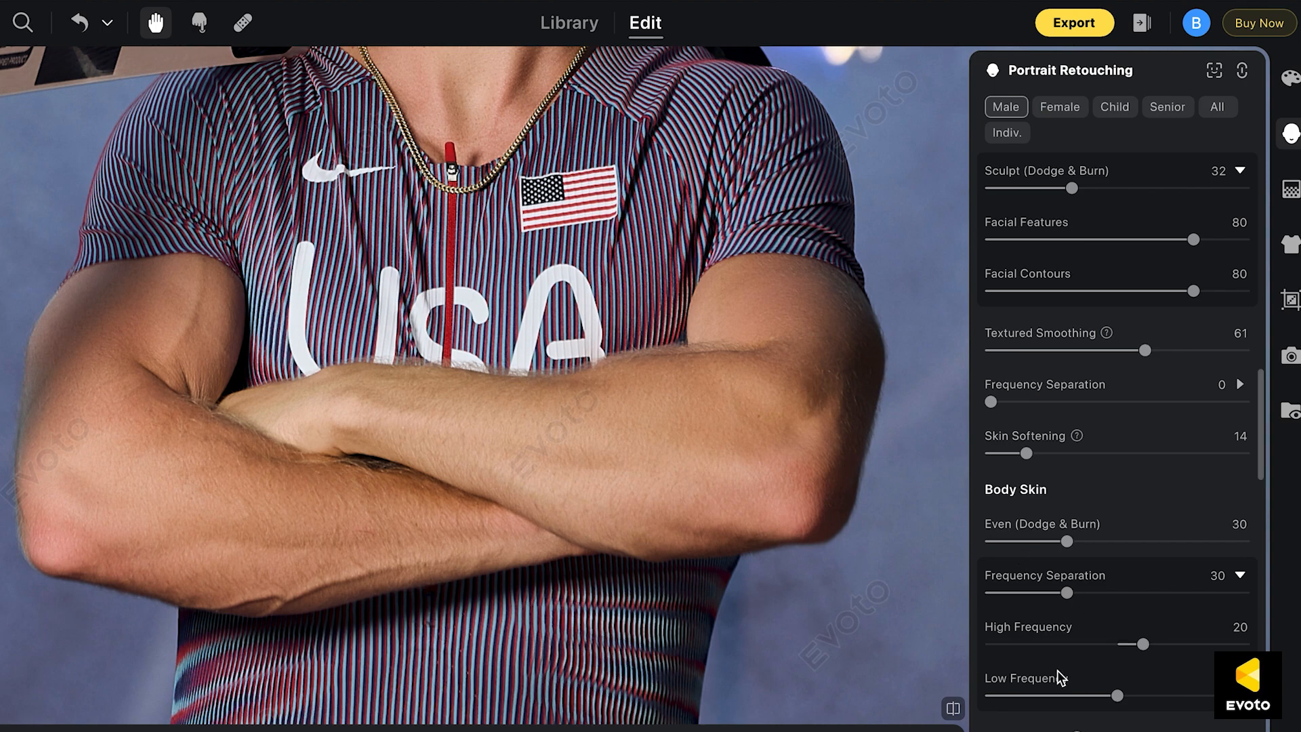
Set the body skin's Even (Dodge & Burn) to 28, Skin Softening to 13 and Frequency Separation to 9
{"action": "scroll", "coordinate": [1061, 678], "scroll_direction": "down", "scroll_amount": 1}
{"action": "left_click", "coordinate": [1018, 486]}
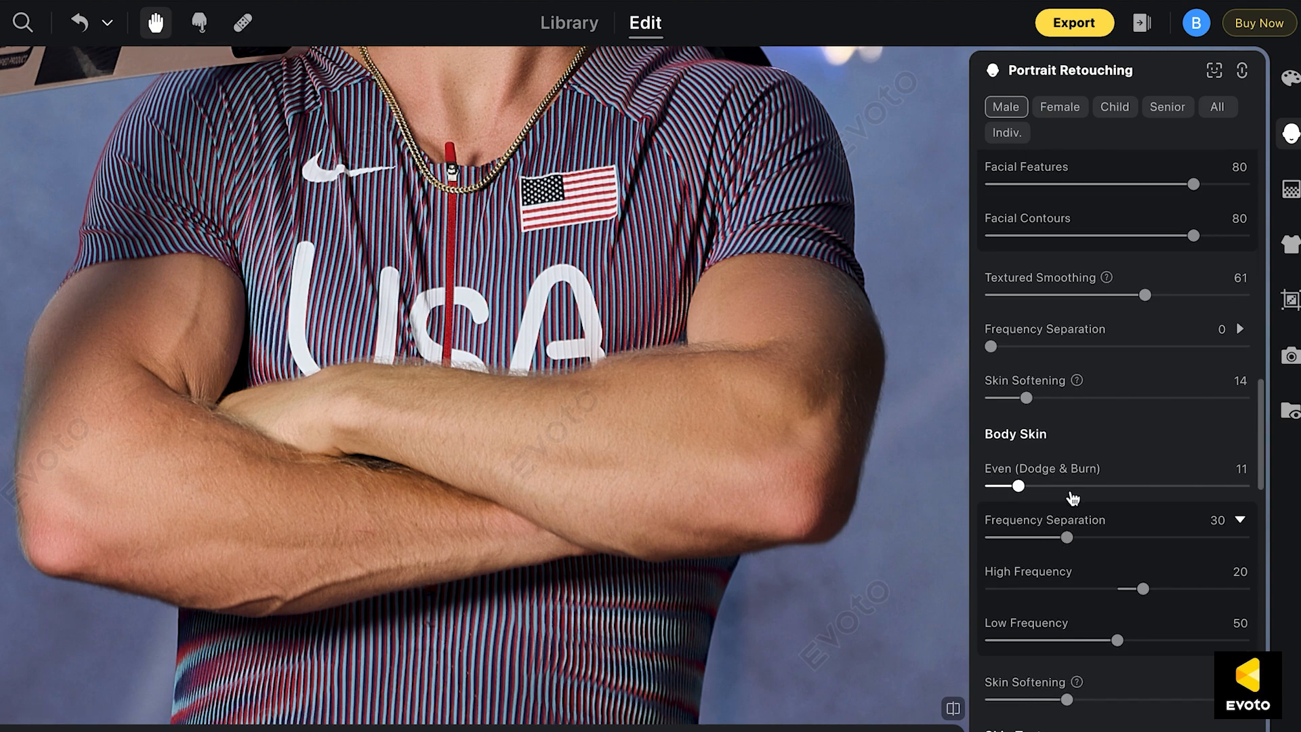
{"action": "left_click_drag", "start_coordinate": [1066, 700], "coordinate": [1023, 700]}
{"action": "left_click", "coordinate": [1062, 486]}
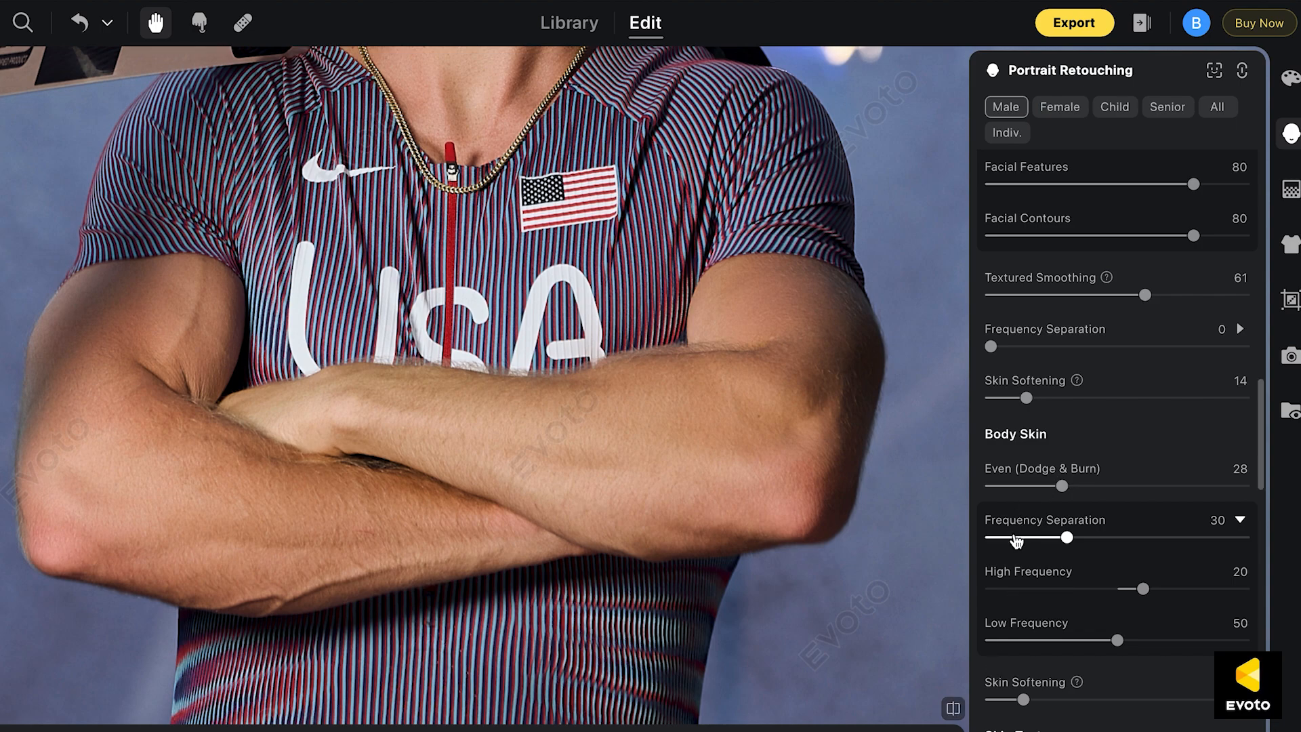
{"action": "left_click", "coordinate": [1017, 539]}
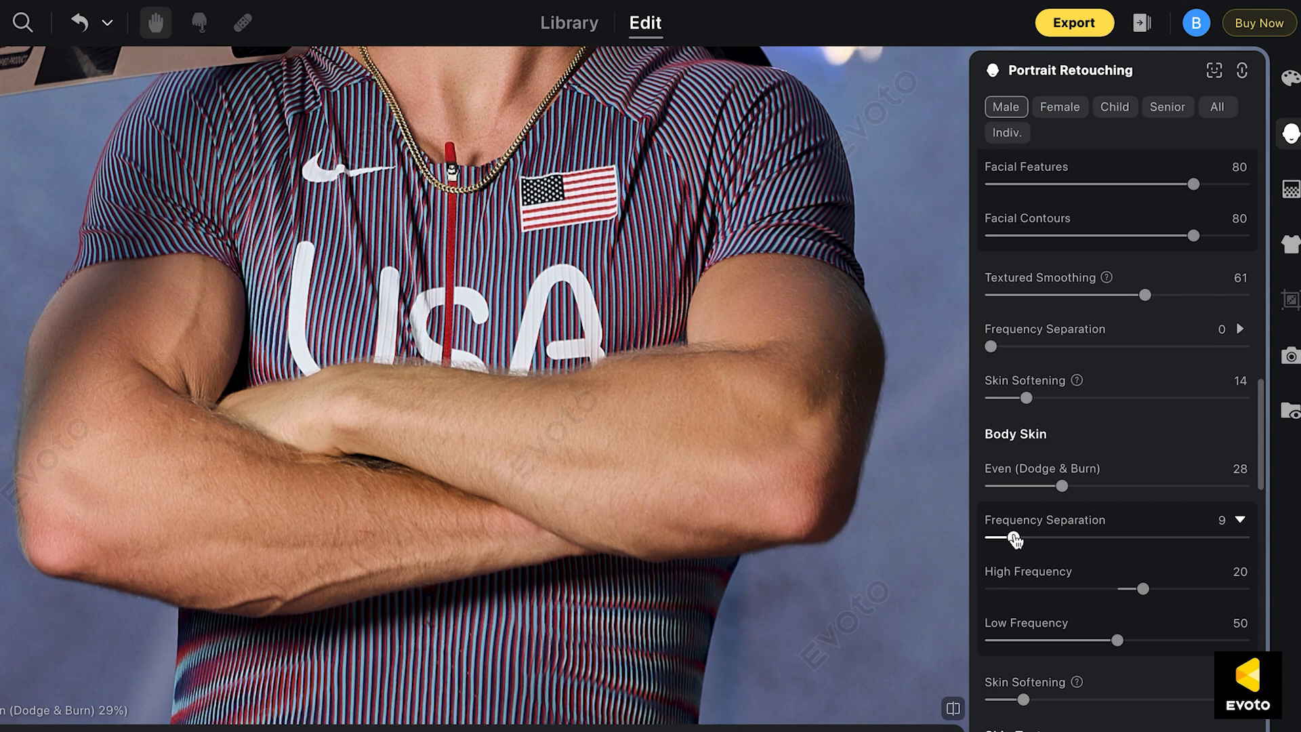
Compare the athlete's arms before and after the body skin retouching
{"action": "left_click", "coordinate": [953, 708]}
{"action": "left_click", "coordinate": [952, 709]}
{"action": "left_click_drag", "start_coordinate": [235, 545], "coordinate": [228, 511]}
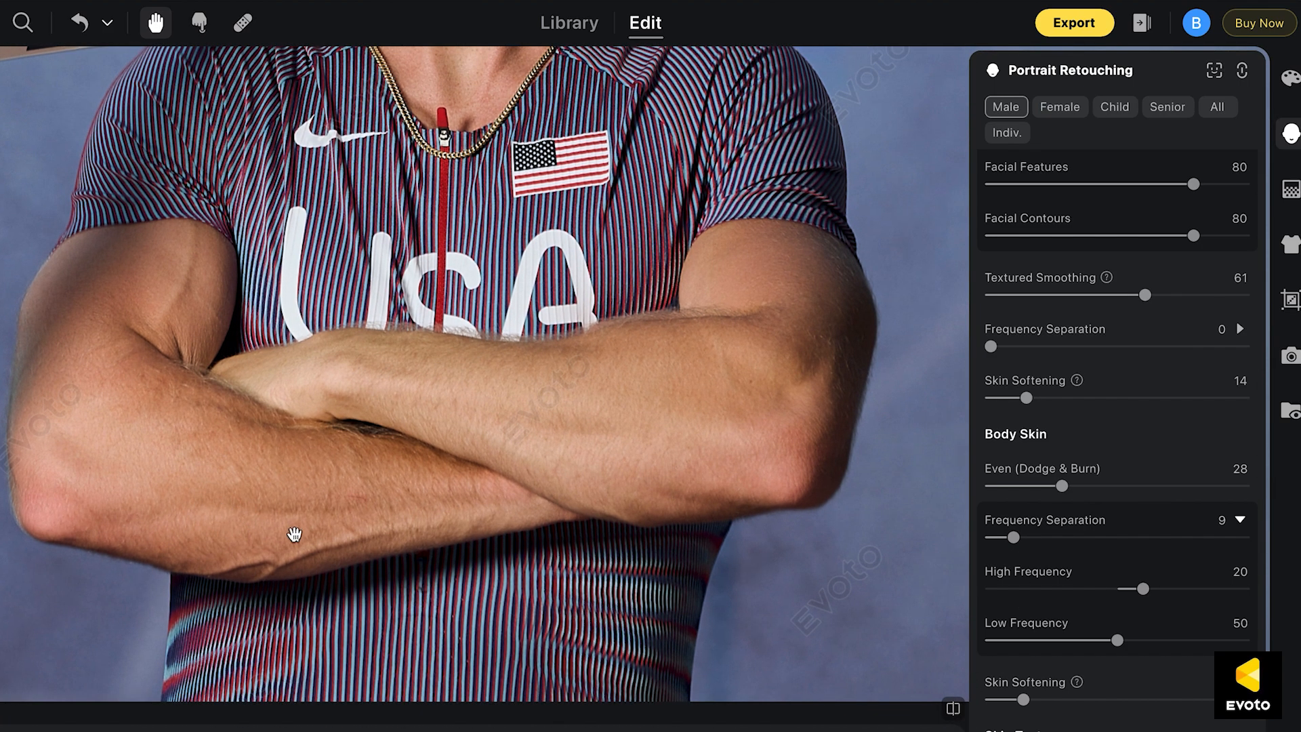
{"action": "left_click", "coordinate": [952, 709]}
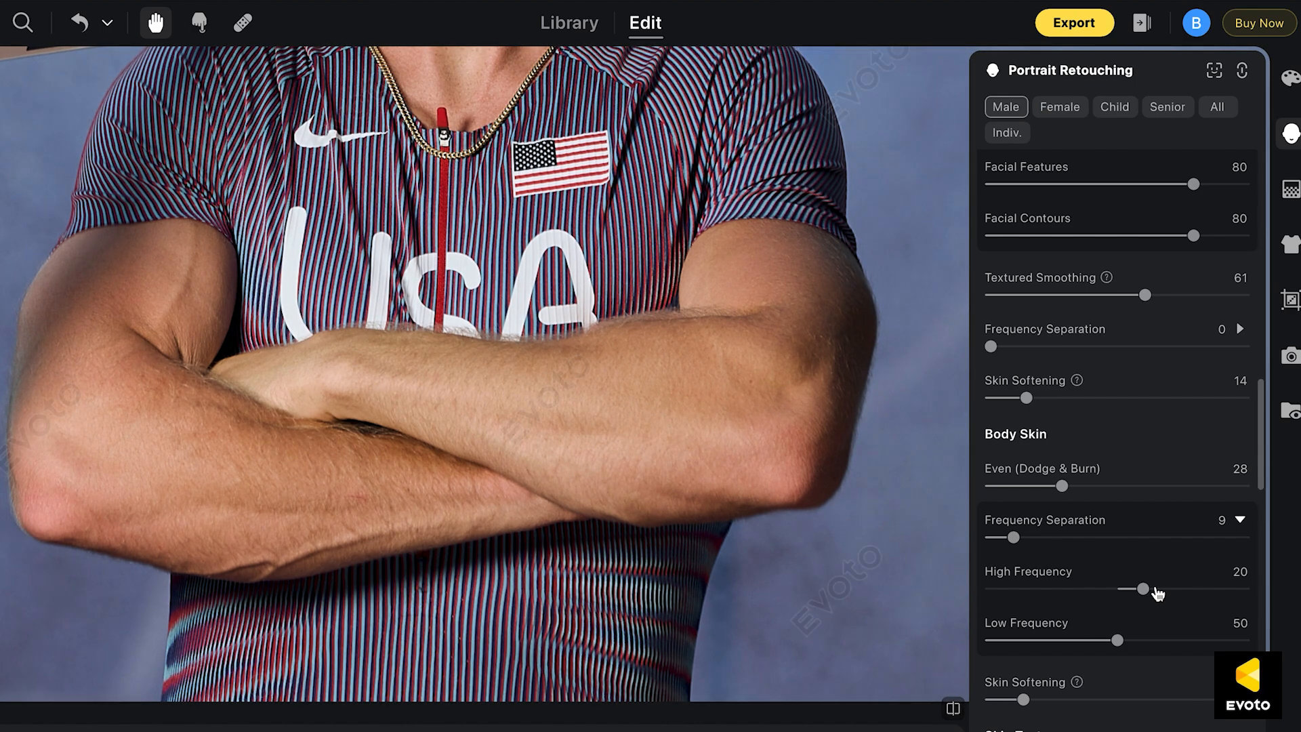
Set Texture to 36 under Skin Texture, with the athlete's face in view
{"action": "scroll", "coordinate": [1152, 589], "scroll_direction": "down", "scroll_amount": 5}
{"action": "scroll", "coordinate": [636, 583], "scroll_direction": "up", "scroll_amount": 5}
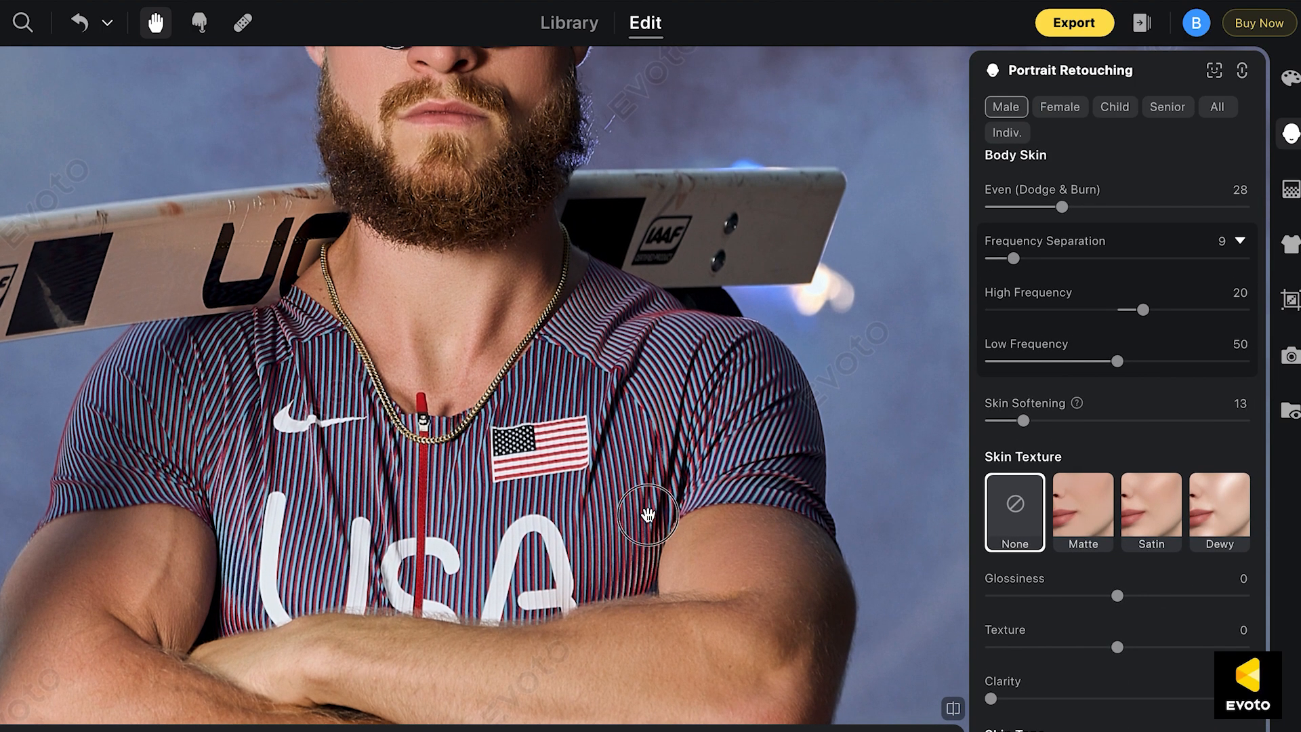
{"action": "scroll", "coordinate": [649, 501], "scroll_direction": "up", "scroll_amount": 3}
{"action": "scroll", "coordinate": [1096, 486], "scroll_direction": "down", "scroll_amount": 3}
{"action": "scroll", "coordinate": [1095, 486], "scroll_direction": "down", "scroll_amount": 3}
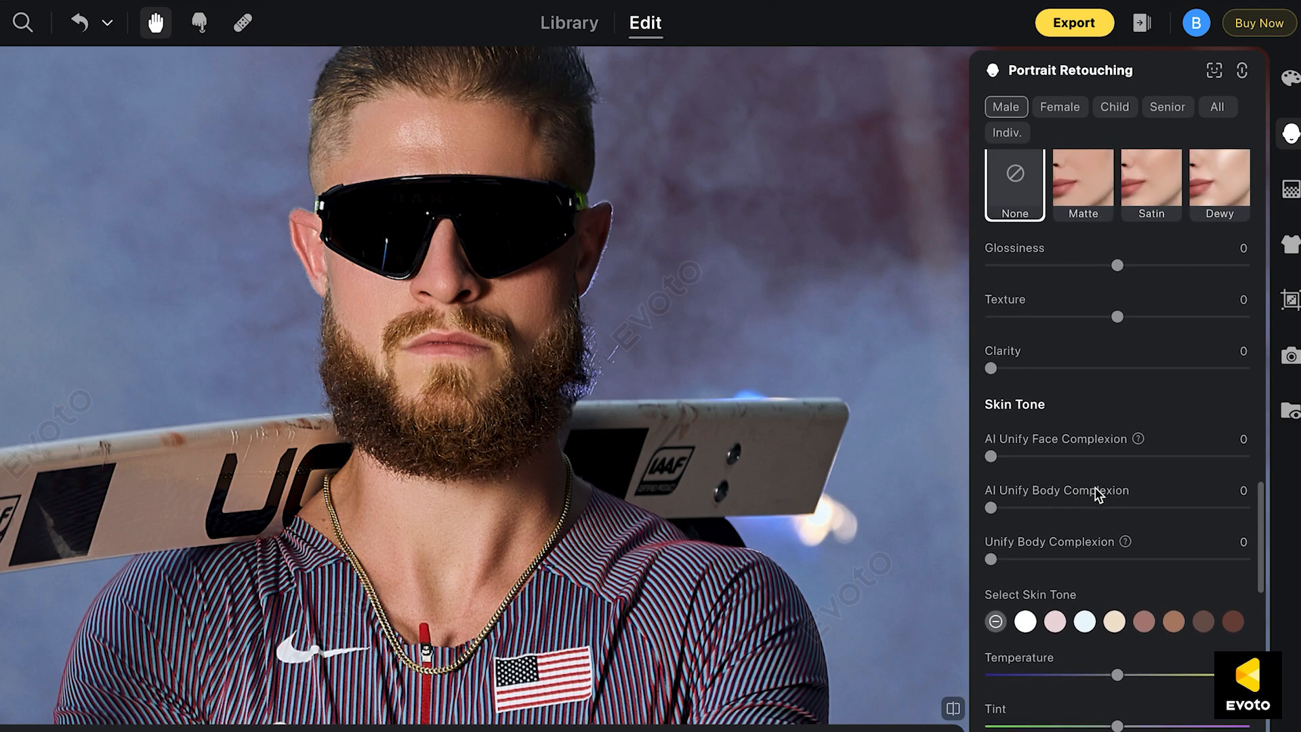
{"action": "scroll", "coordinate": [1096, 487], "scroll_direction": "up", "scroll_amount": 2}
{"action": "left_click", "coordinate": [1164, 442]}
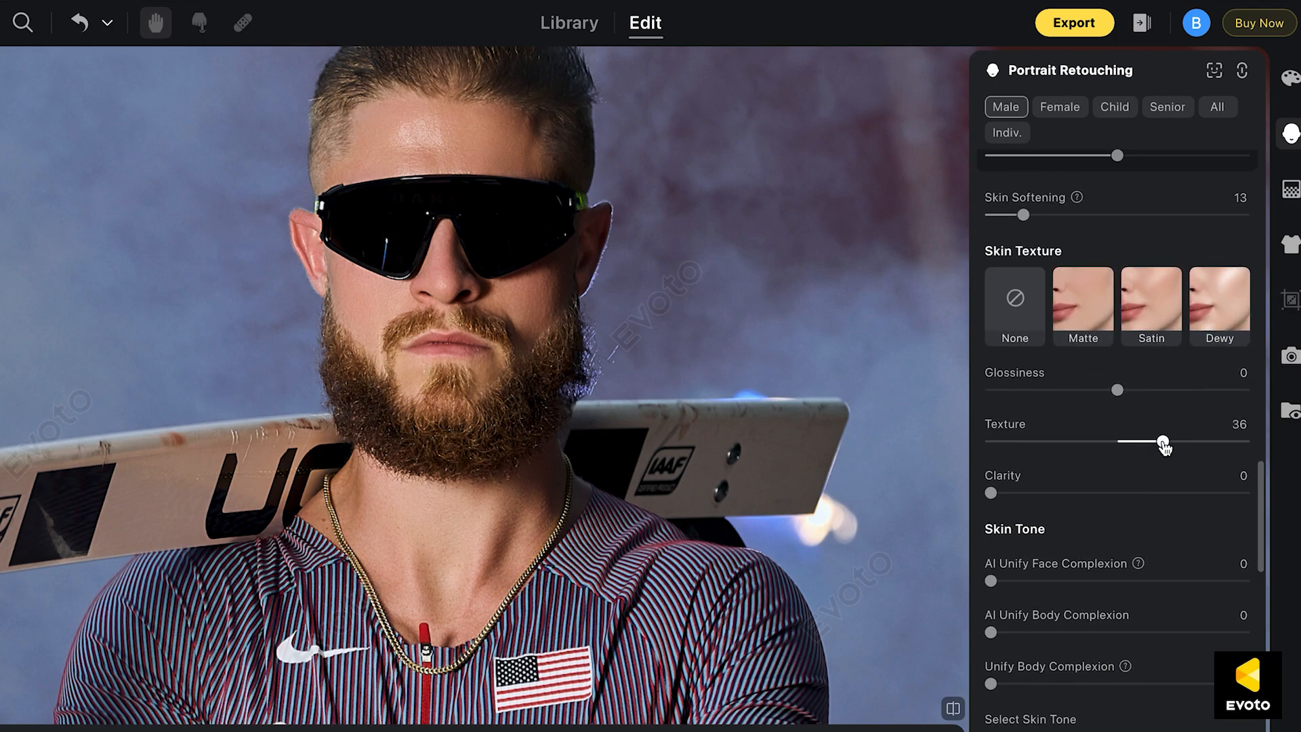
Increase the Skin Texture section's Texture amount further and compare the face up close before and after
{"action": "scroll", "coordinate": [414, 258], "scroll_direction": "up", "scroll_amount": 5}
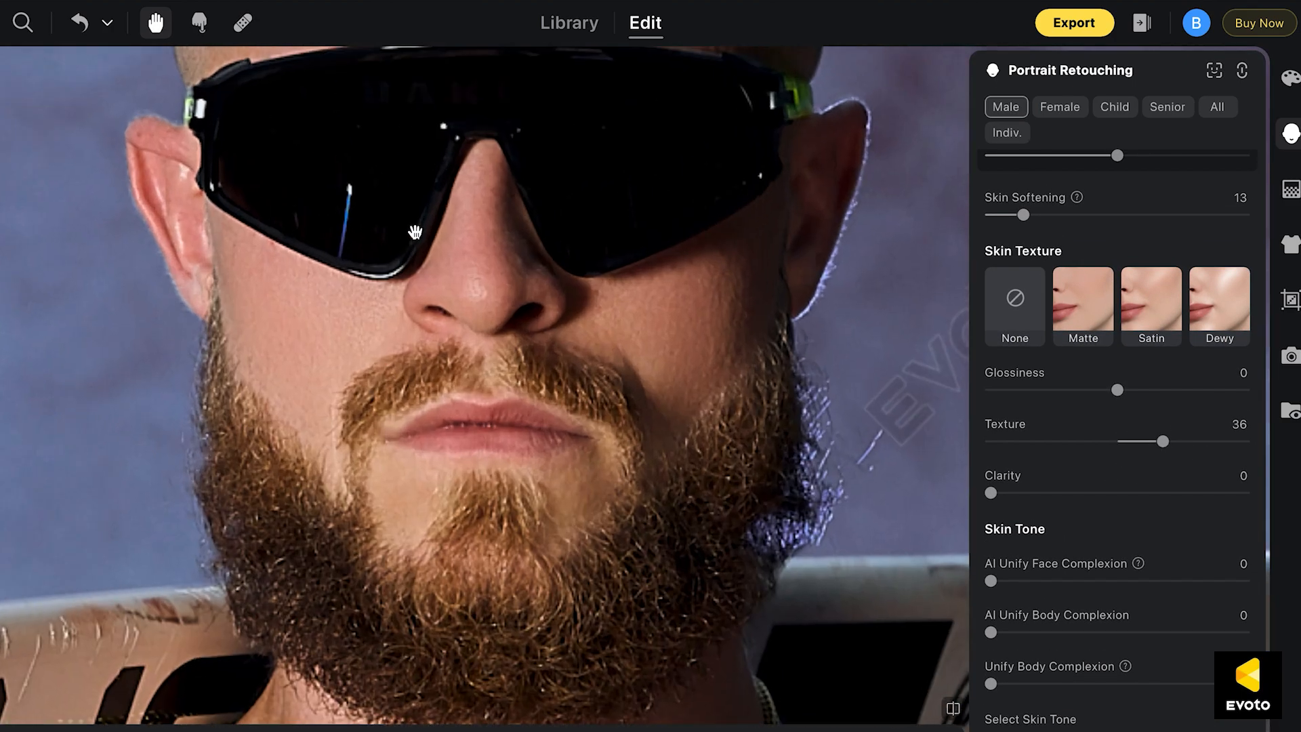
{"action": "left_click_drag", "start_coordinate": [1163, 441], "coordinate": [1191, 441]}
{"action": "left_click", "coordinate": [952, 709]}
{"action": "left_click", "coordinate": [952, 710]}
{"action": "left_click", "coordinate": [952, 710]}
Set AI Unify Body Complexion to 20 and Unify Body Complexion to 19, and compare the whole photo before and after
{"action": "scroll", "coordinate": [701, 459], "scroll_direction": "down", "scroll_amount": 5}
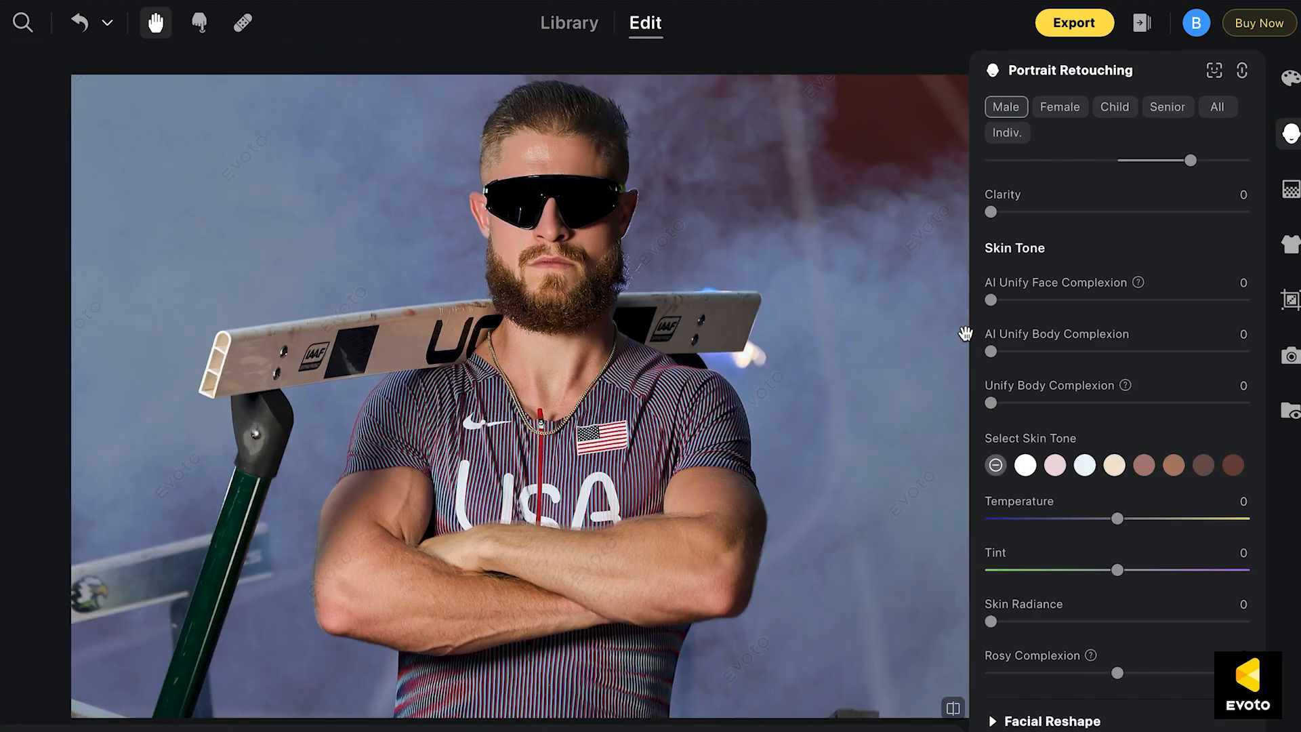
{"action": "left_click", "coordinate": [1042, 352]}
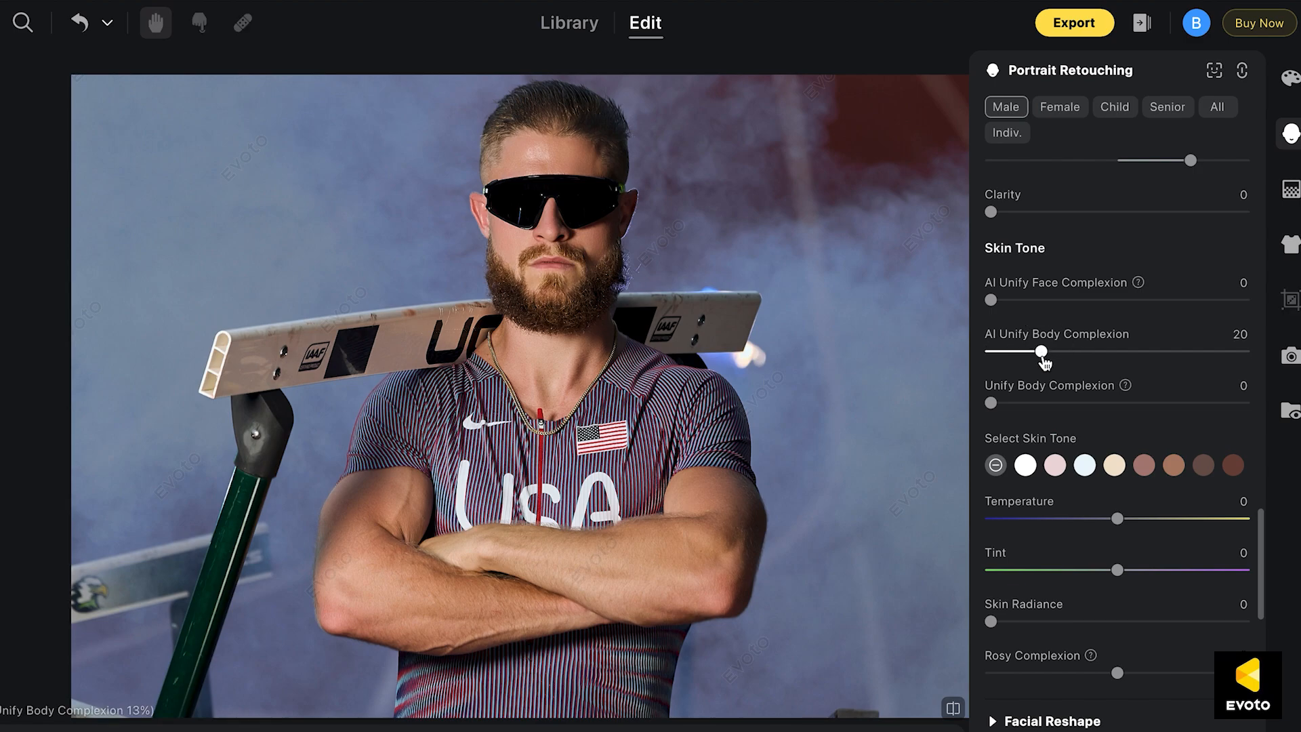
{"action": "left_click", "coordinate": [1041, 404]}
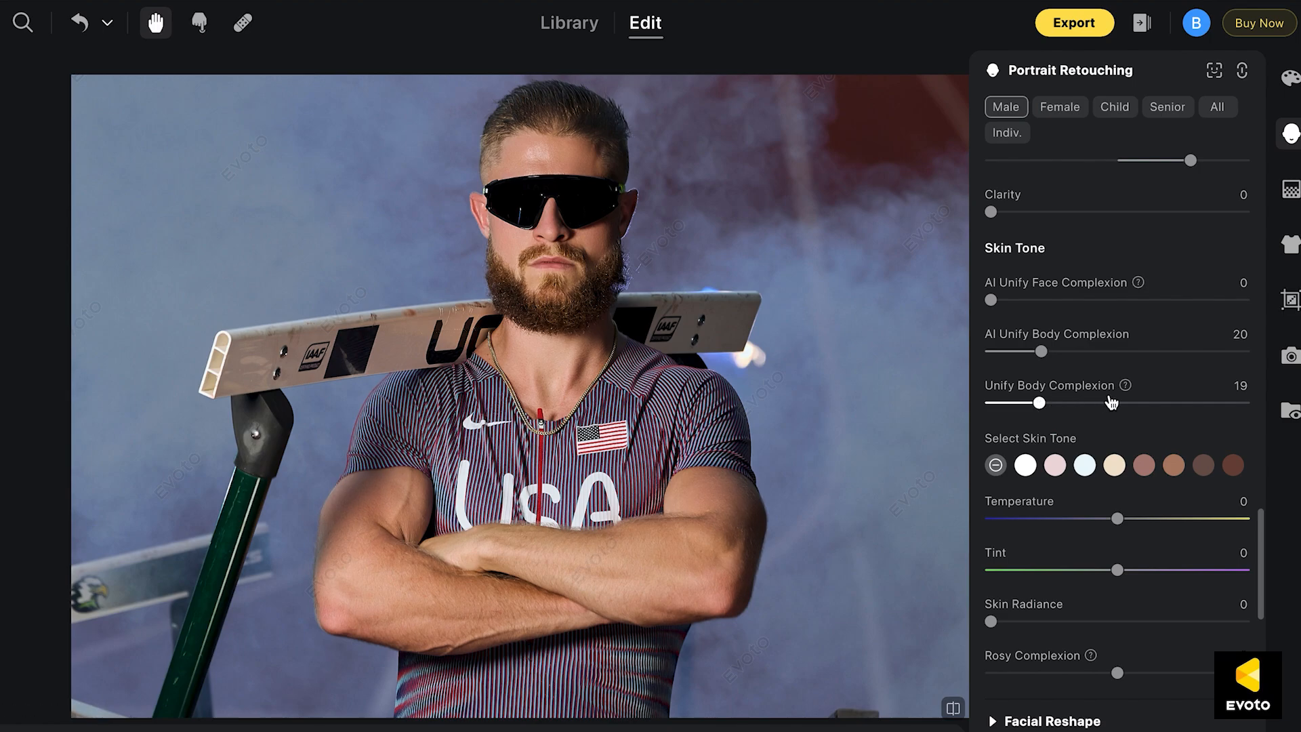
{"action": "left_click", "coordinate": [954, 708]}
{"action": "left_click", "coordinate": [957, 710]}
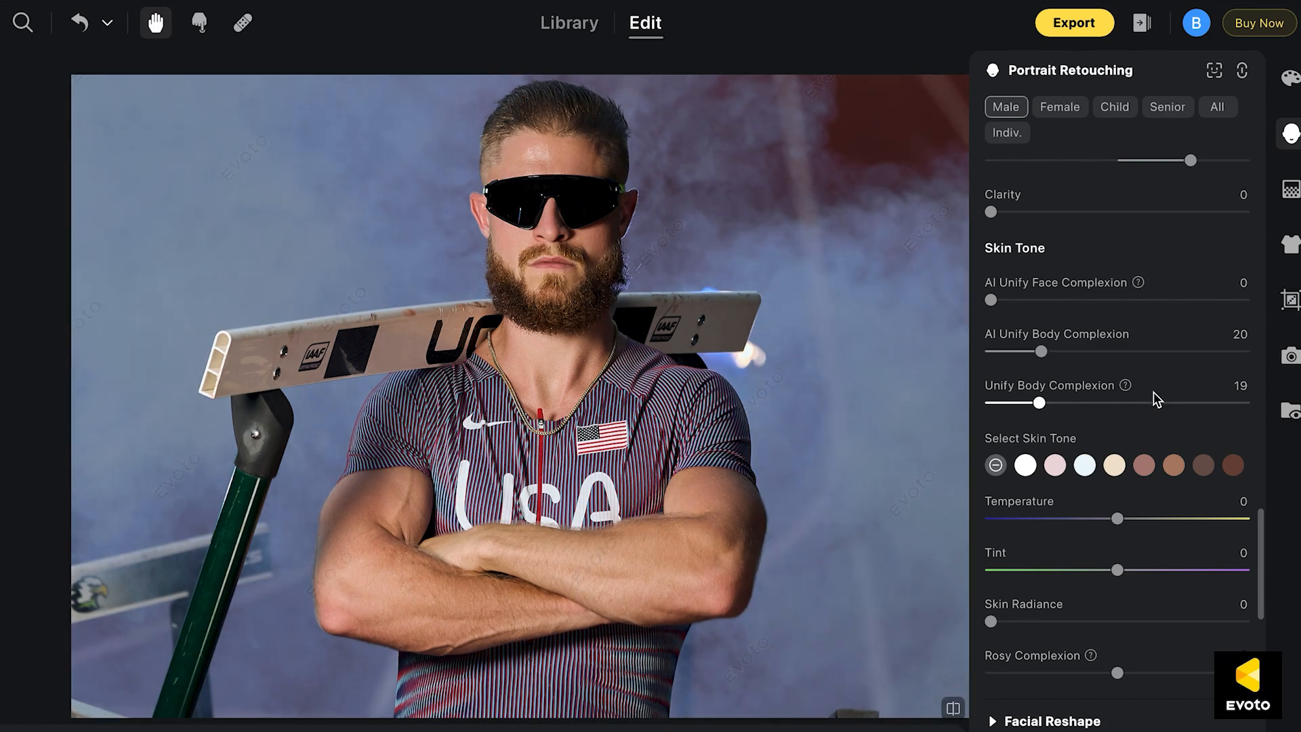
Set Unify Body Complexion to 84 and compare the athlete's skin tone before and after
{"action": "left_click", "coordinate": [1205, 406]}
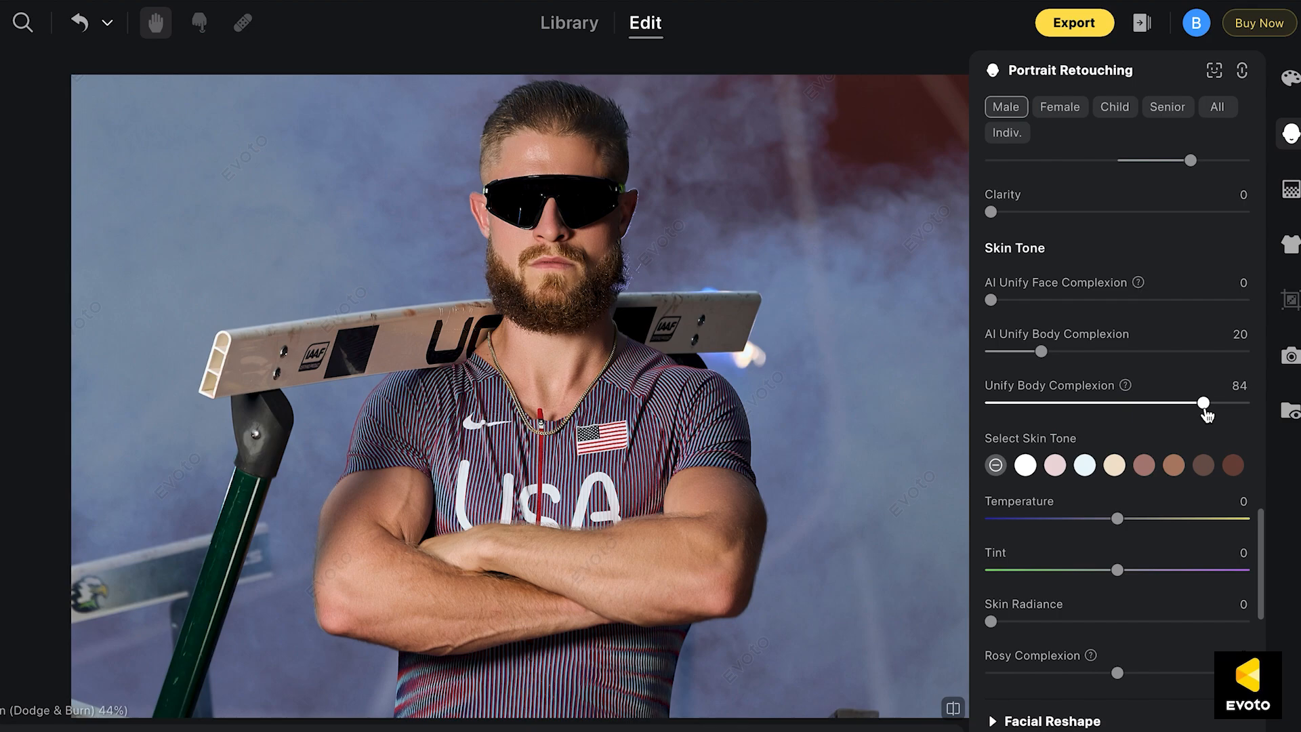
{"action": "left_click", "coordinate": [954, 708]}
{"action": "left_click", "coordinate": [954, 709]}
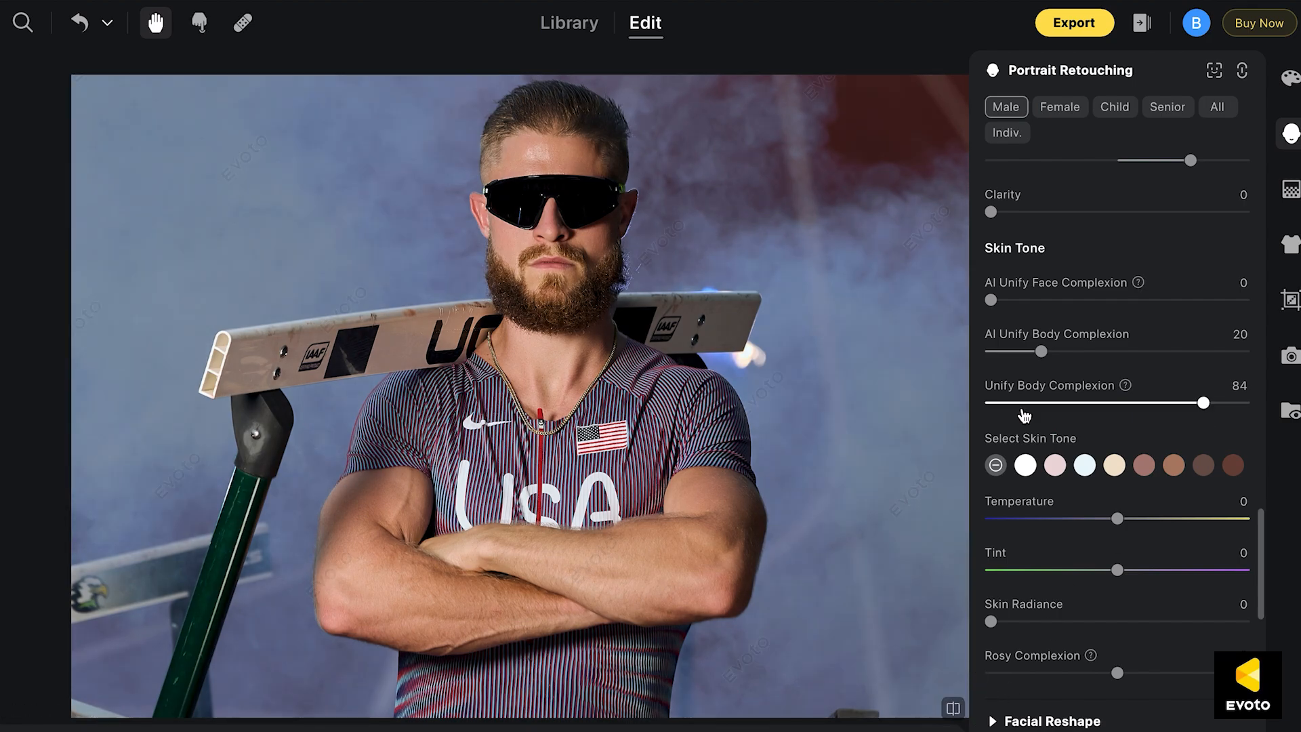
Try Hair Part Line at 91 in the Hair section, compare before and after, and reset it to 0
{"action": "scroll", "coordinate": [1024, 414], "scroll_direction": "down", "scroll_amount": 2}
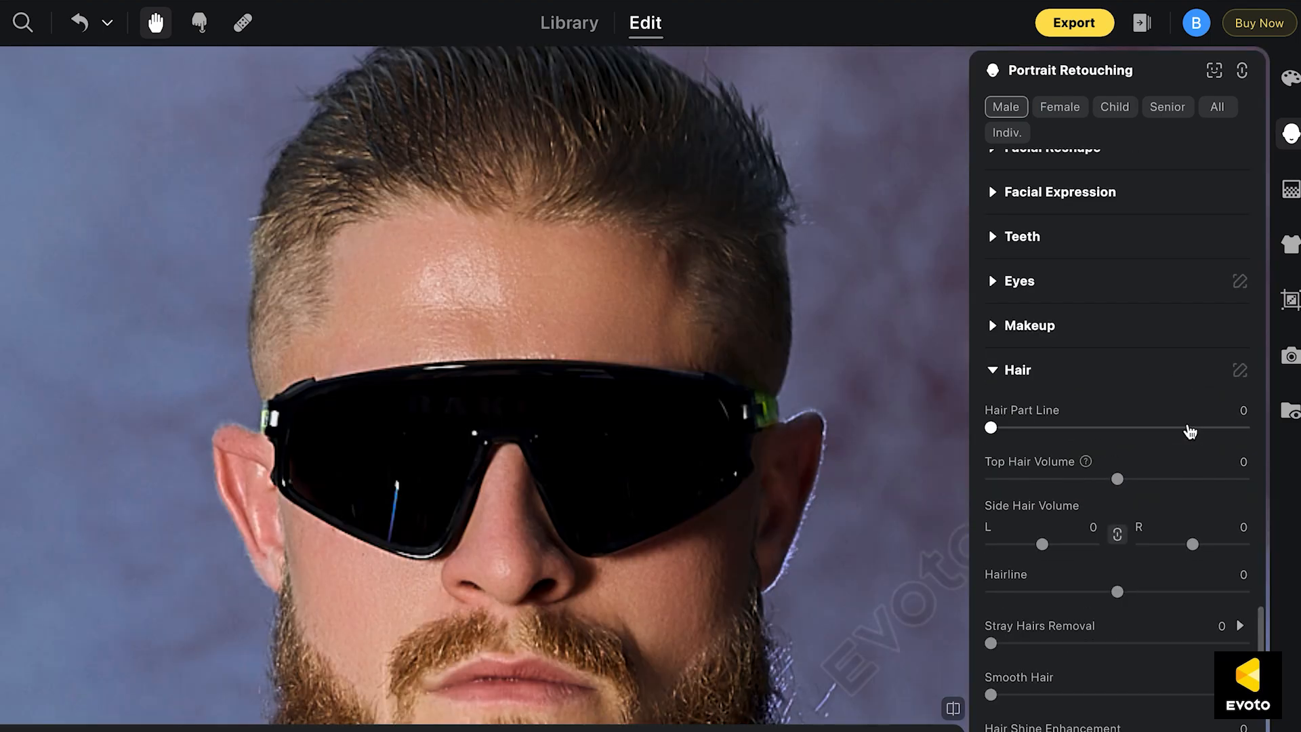
{"action": "left_click", "coordinate": [1095, 427]}
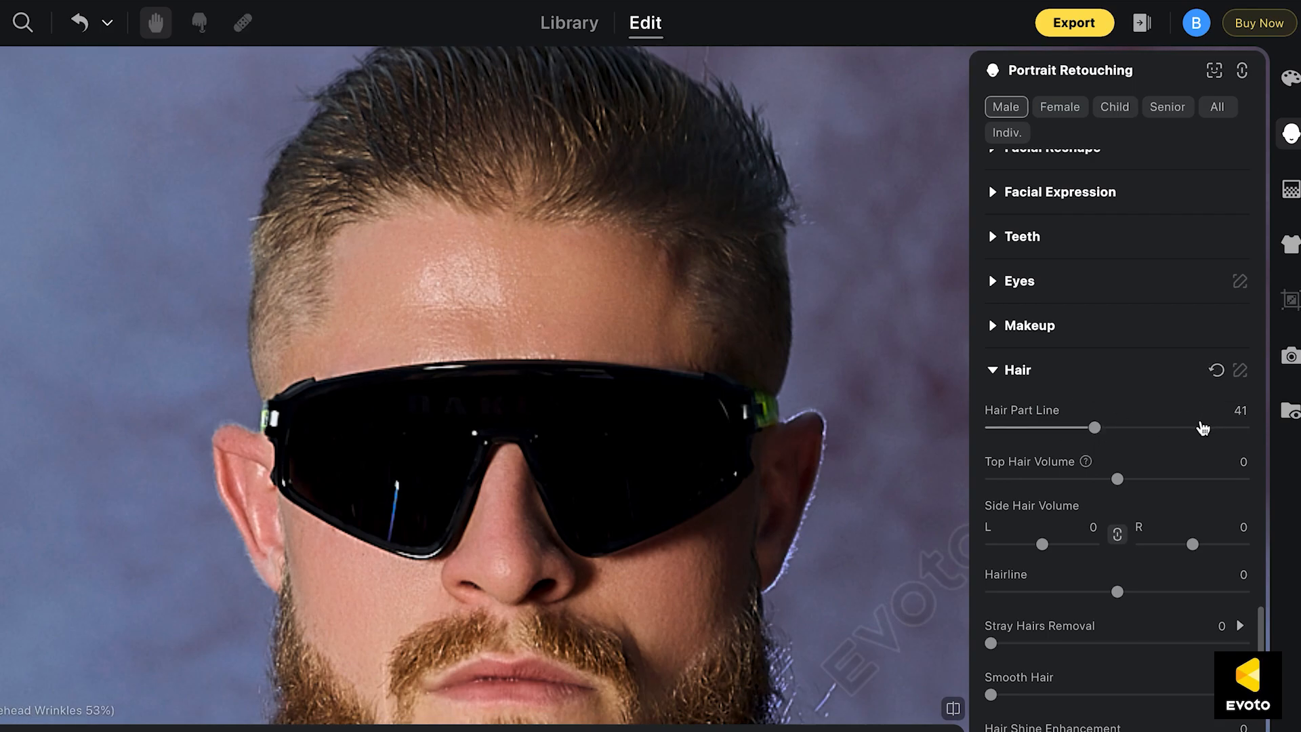
{"action": "left_click", "coordinate": [1224, 433]}
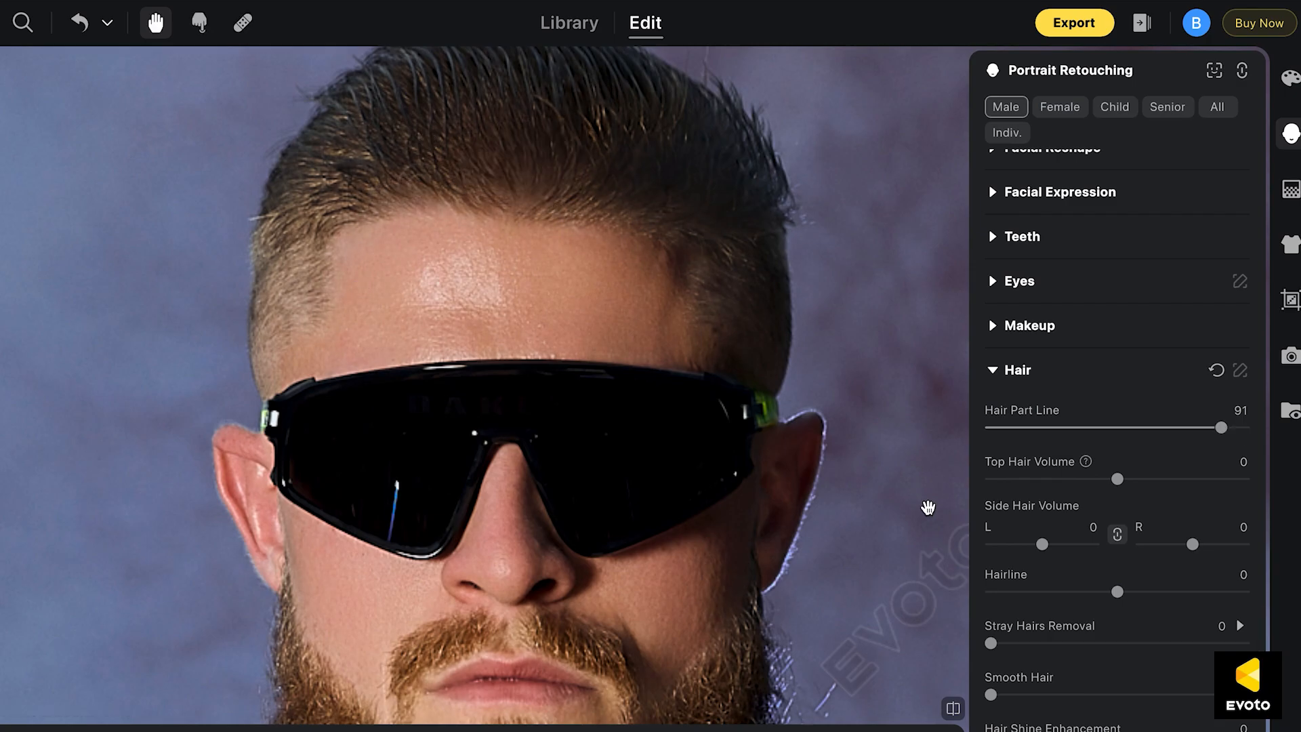
{"action": "left_click", "coordinate": [950, 708]}
{"action": "left_click", "coordinate": [945, 707]}
{"action": "left_click", "coordinate": [946, 708]}
{"action": "left_click", "coordinate": [945, 707]}
{"action": "left_click_drag", "start_coordinate": [1060, 430], "coordinate": [822, 436]}
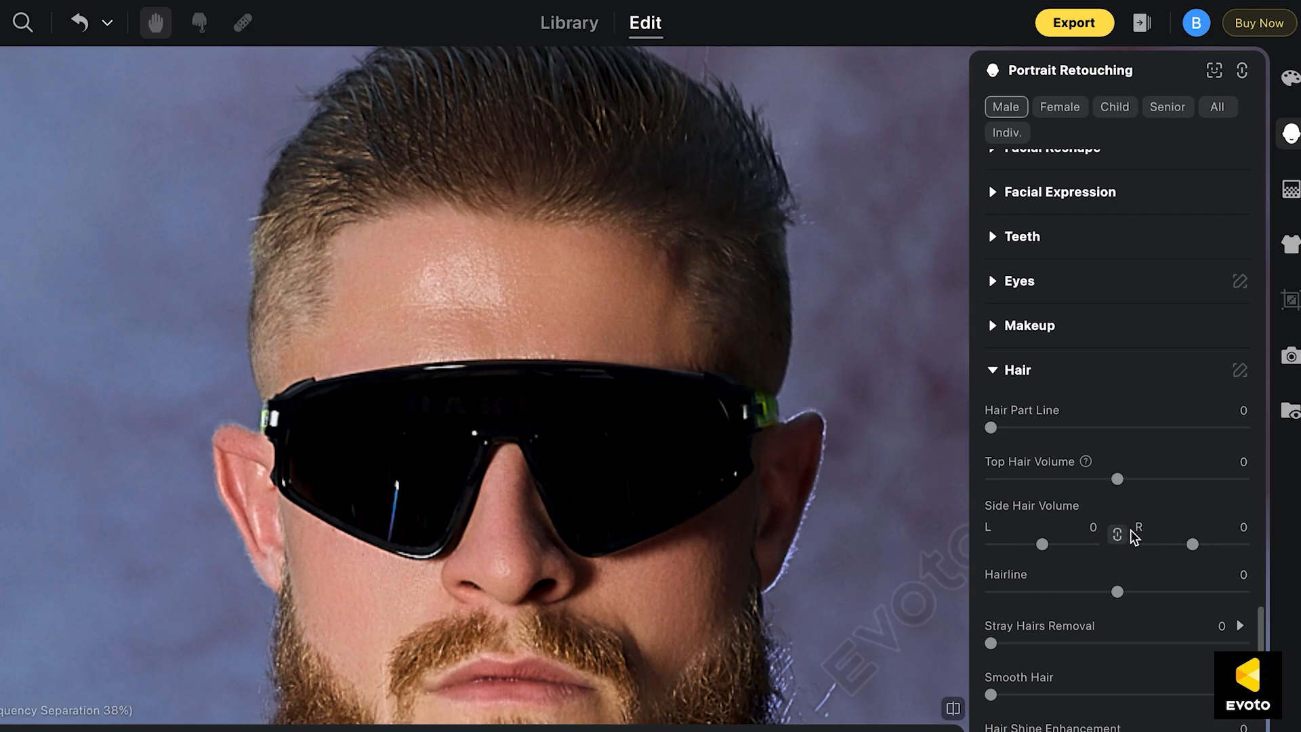
Raise Stray Hairs Removal in the Hair section, with the top of the athlete's head in view
{"action": "scroll", "coordinate": [1034, 465], "scroll_direction": "down", "scroll_amount": 1}
{"action": "scroll", "coordinate": [1035, 464], "scroll_direction": "down", "scroll_amount": 2}
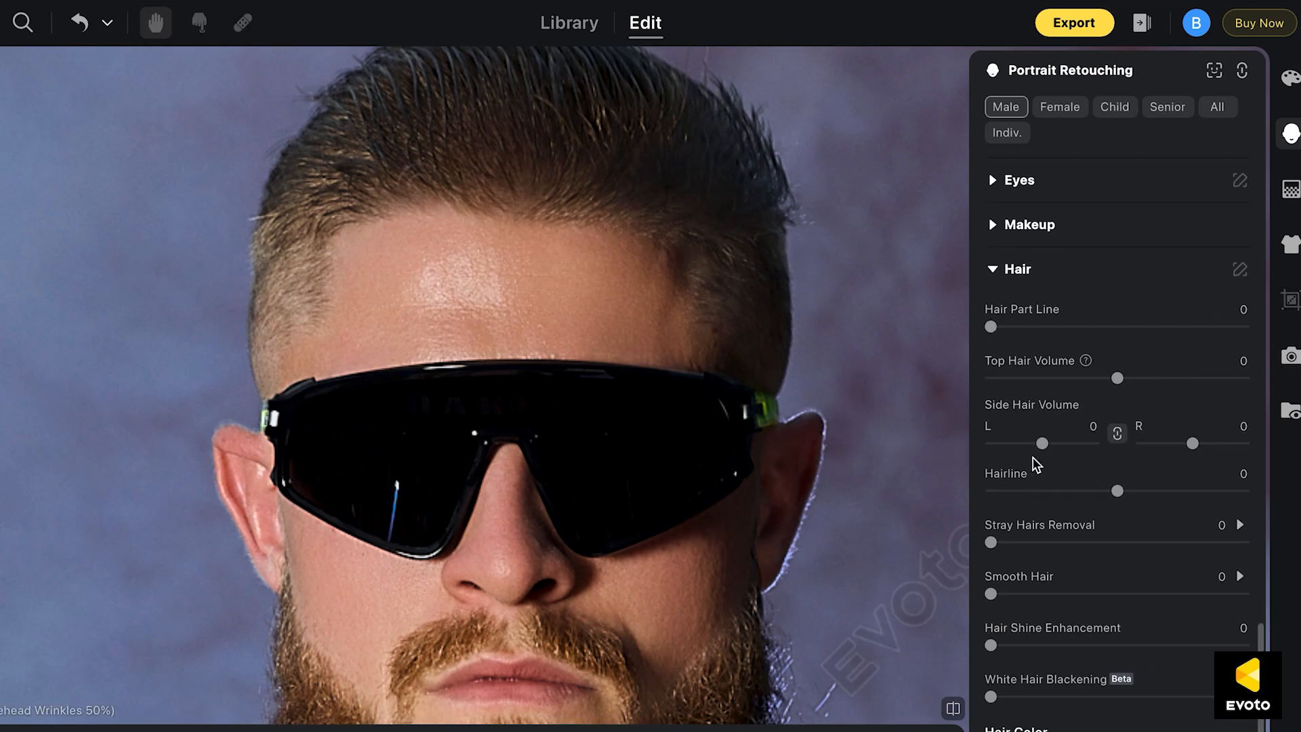
{"action": "left_click_drag", "start_coordinate": [795, 352], "coordinate": [790, 432]}
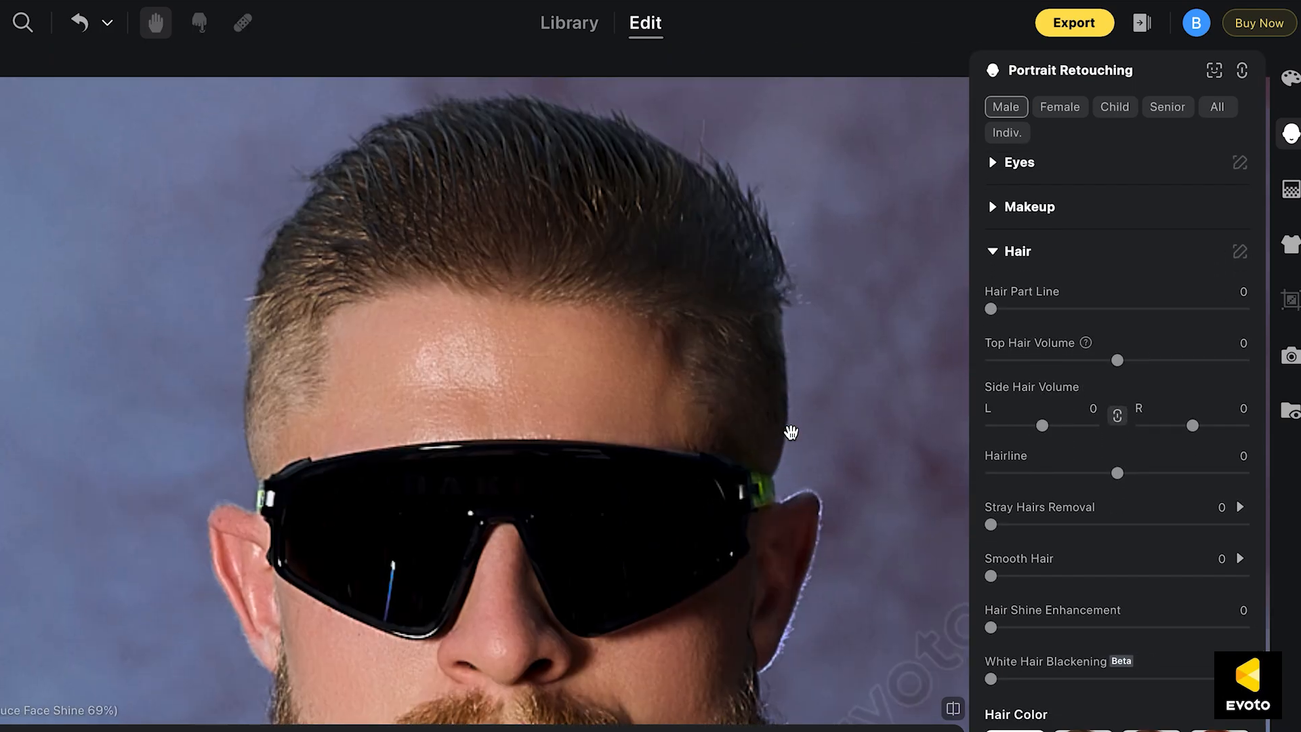
{"action": "left_click_drag", "start_coordinate": [1228, 529], "coordinate": [1254, 523]}
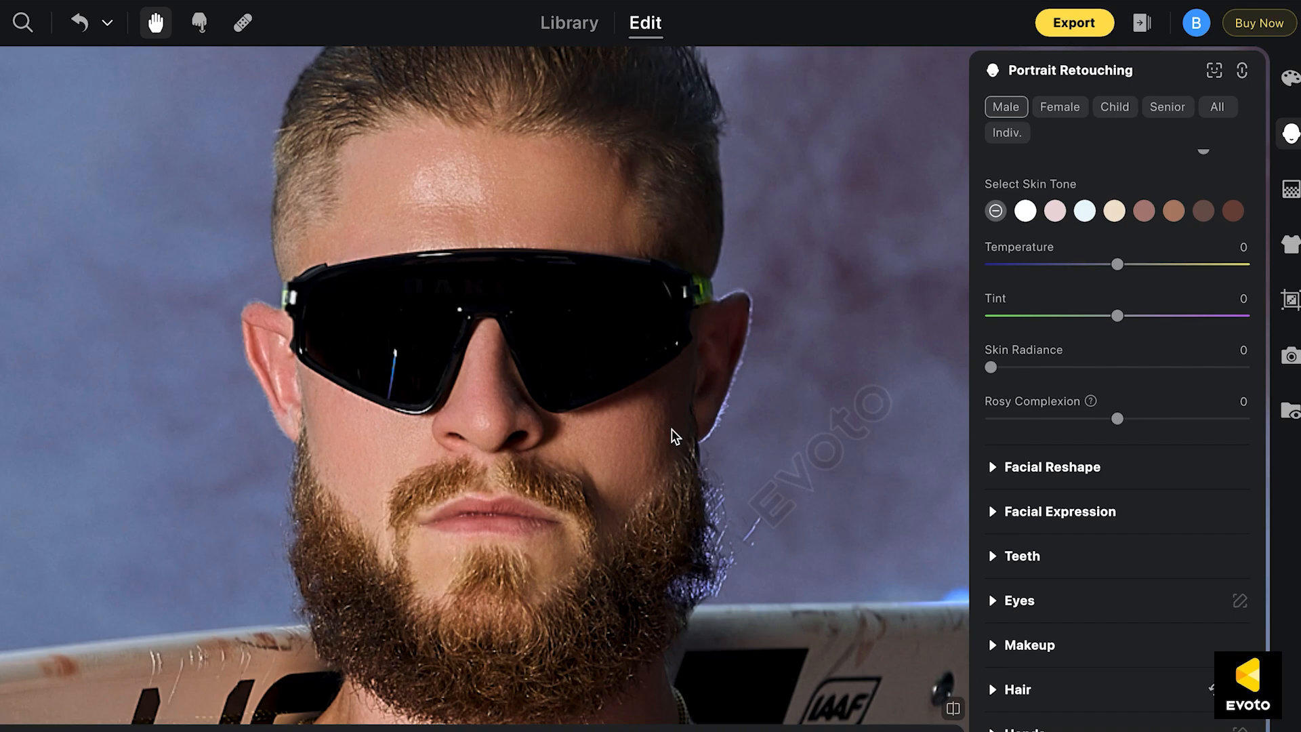
Sync the color, portrait, background and clothing adjustments to the other selected photo, leaving out Crop & Rotate, and open that photo
{"action": "key", "text": "super+c"}
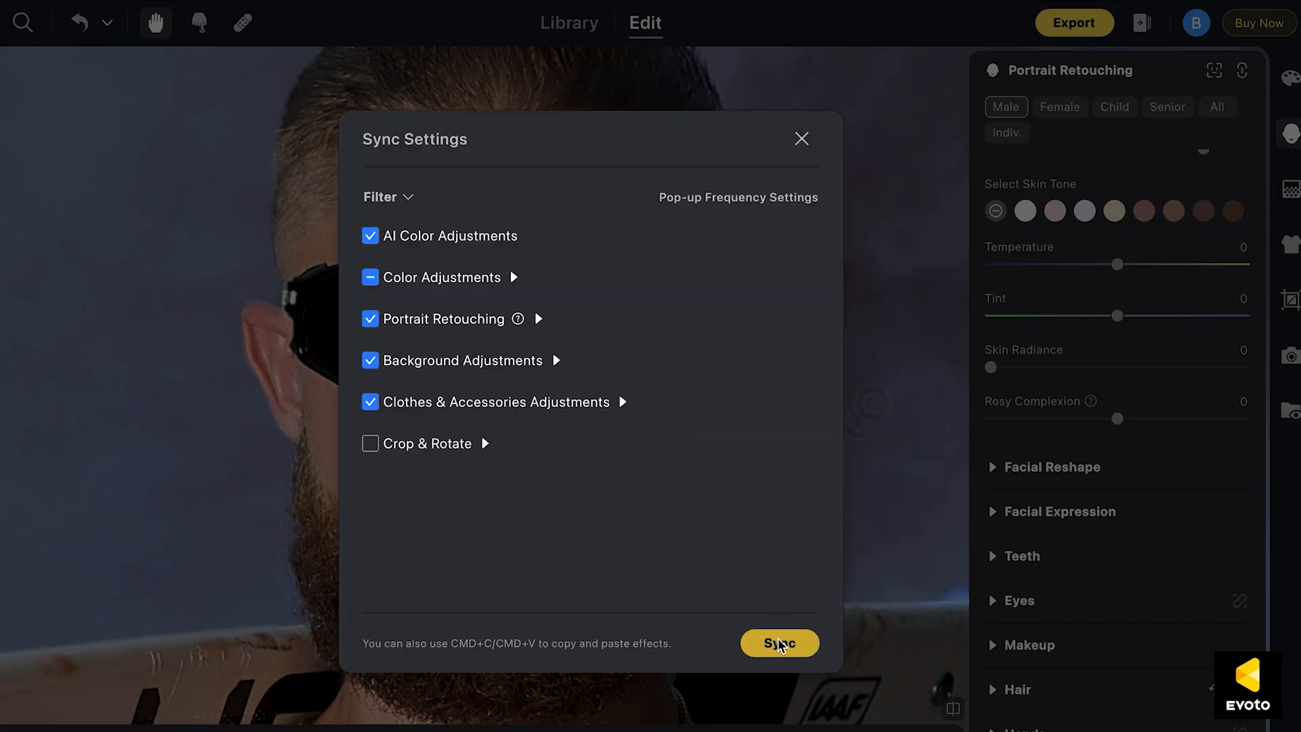
{"action": "left_click", "coordinate": [780, 644]}
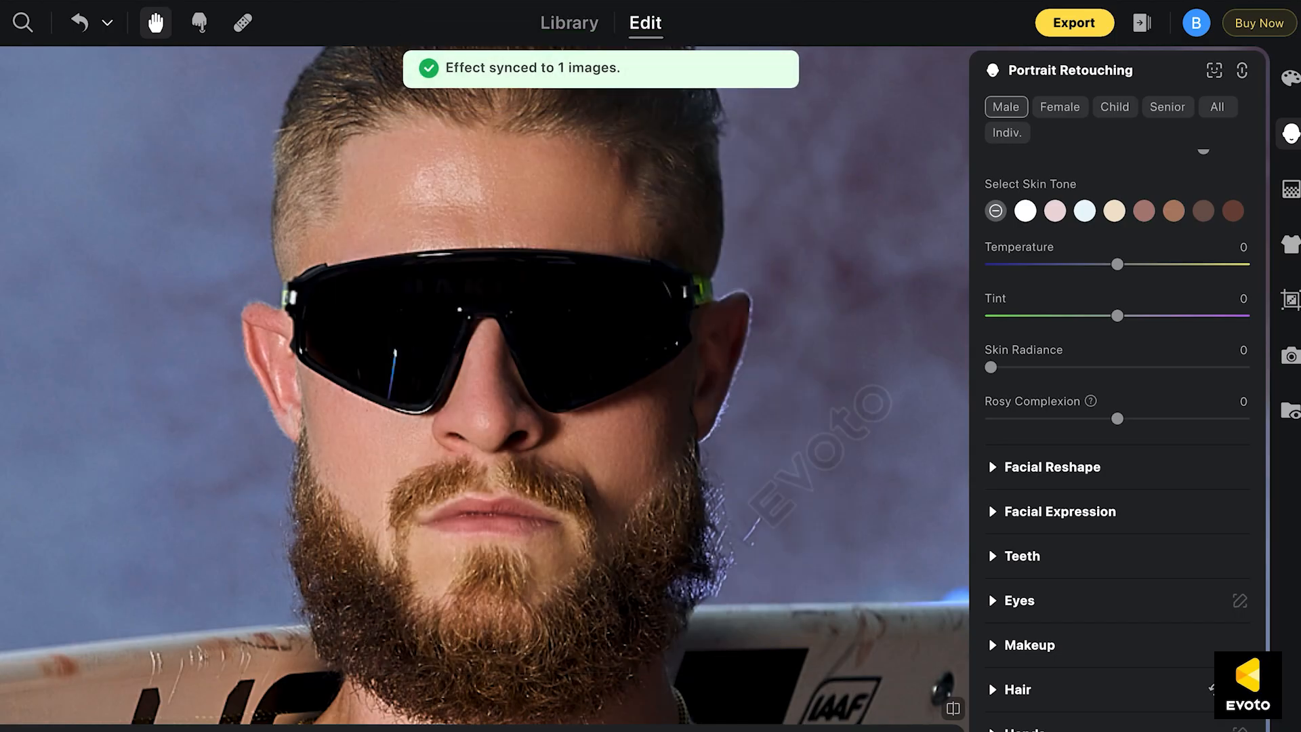
{"action": "key", "text": "Right"}
{"action": "scroll", "coordinate": [698, 400], "scroll_direction": "down", "scroll_amount": 8}
{"action": "left_click_drag", "start_coordinate": [736, 435], "coordinate": [819, 471]}
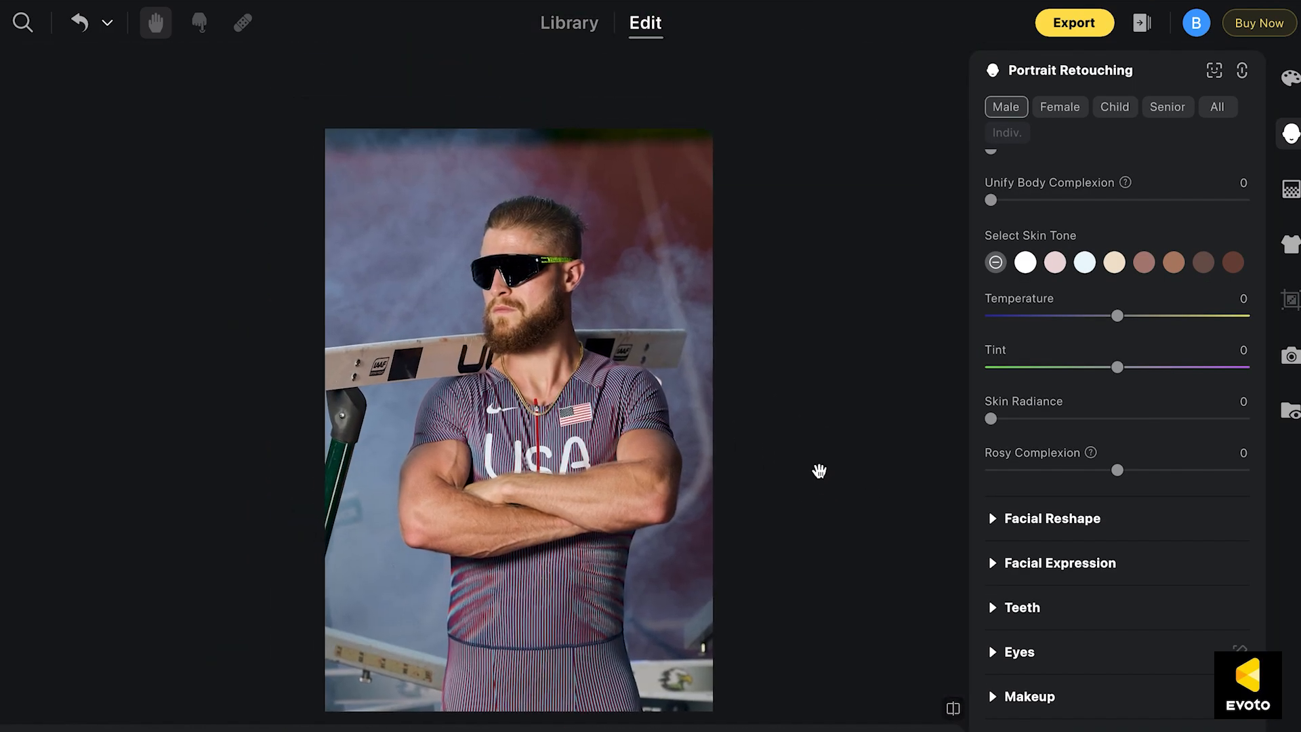
Compare the synced USA-jersey photo before and after and examine the athlete's upper body more closely
{"action": "scroll", "coordinate": [963, 677], "scroll_direction": "down", "scroll_amount": 1}
{"action": "left_click", "coordinate": [954, 709]}
{"action": "left_click", "coordinate": [953, 710]}
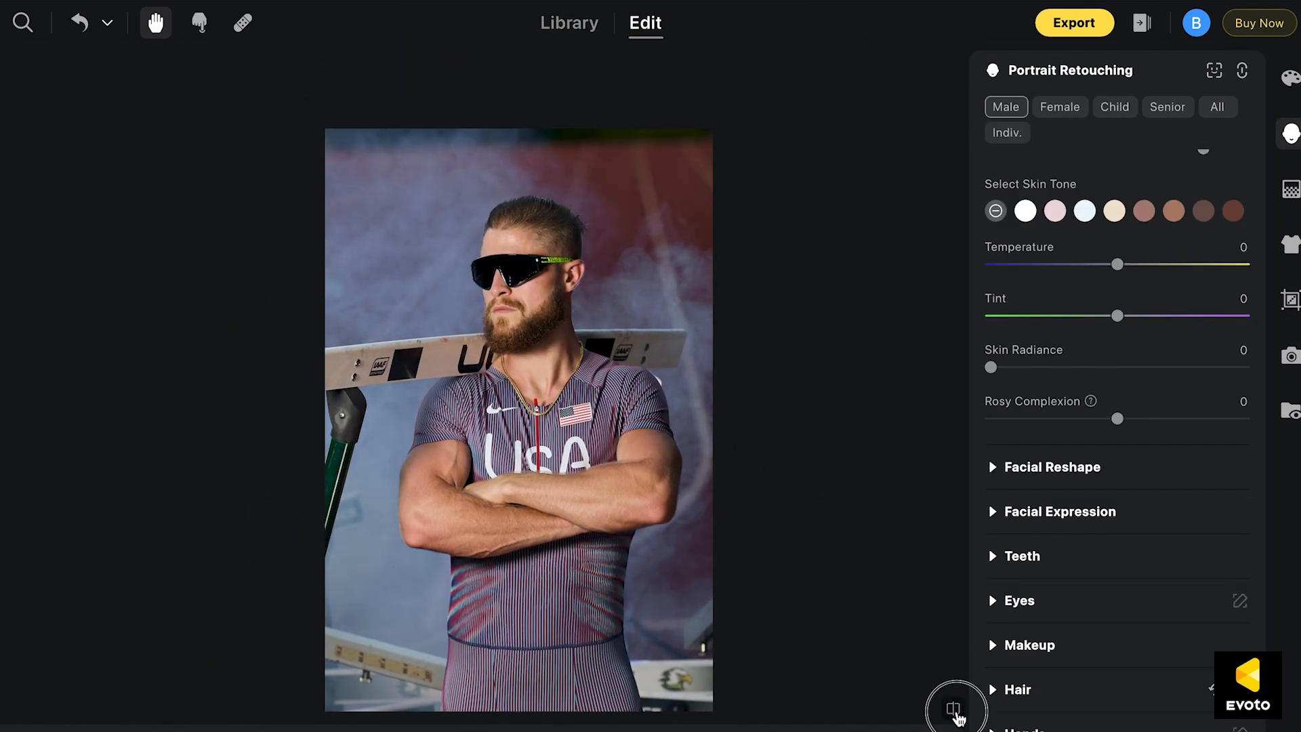
{"action": "left_click", "coordinate": [953, 710]}
{"action": "left_click_drag", "start_coordinate": [552, 435], "coordinate": [552, 363]}
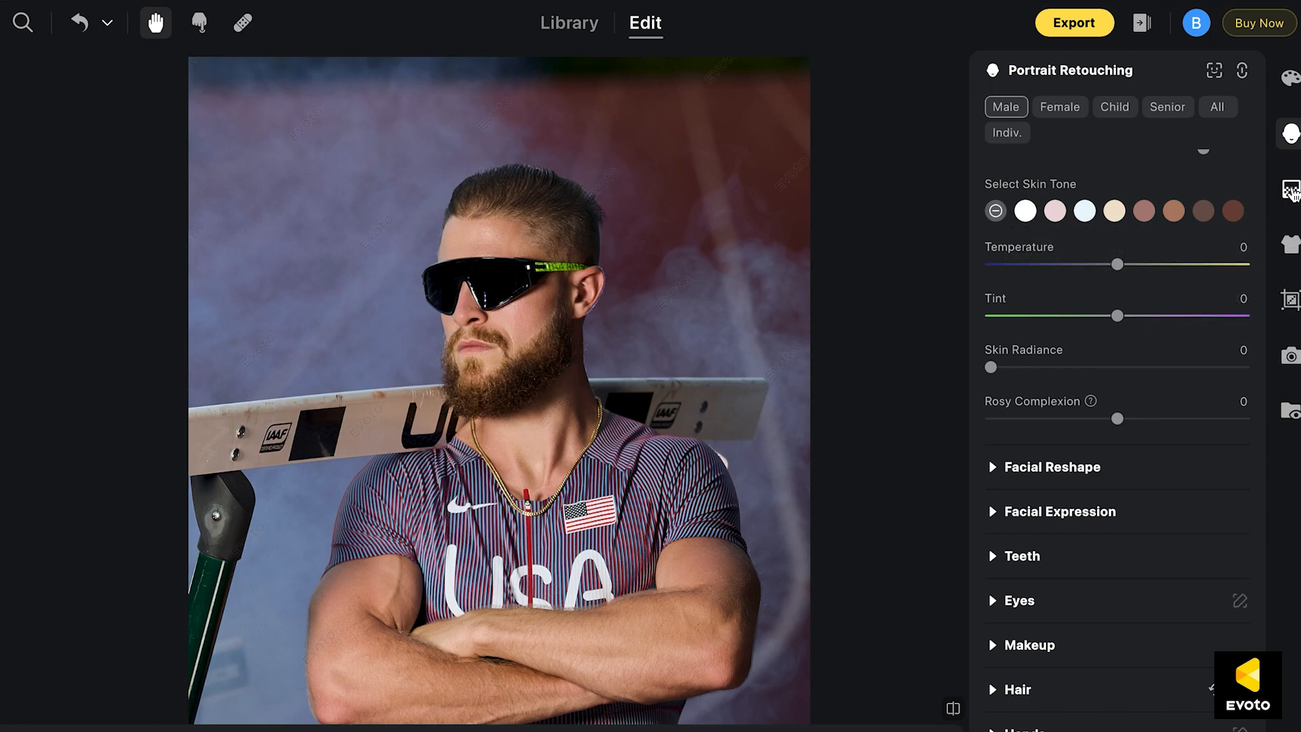
Open the background adjustments and look through the backdrop refinement and Backdrop Changer options
{"action": "left_click", "coordinate": [1291, 191]}
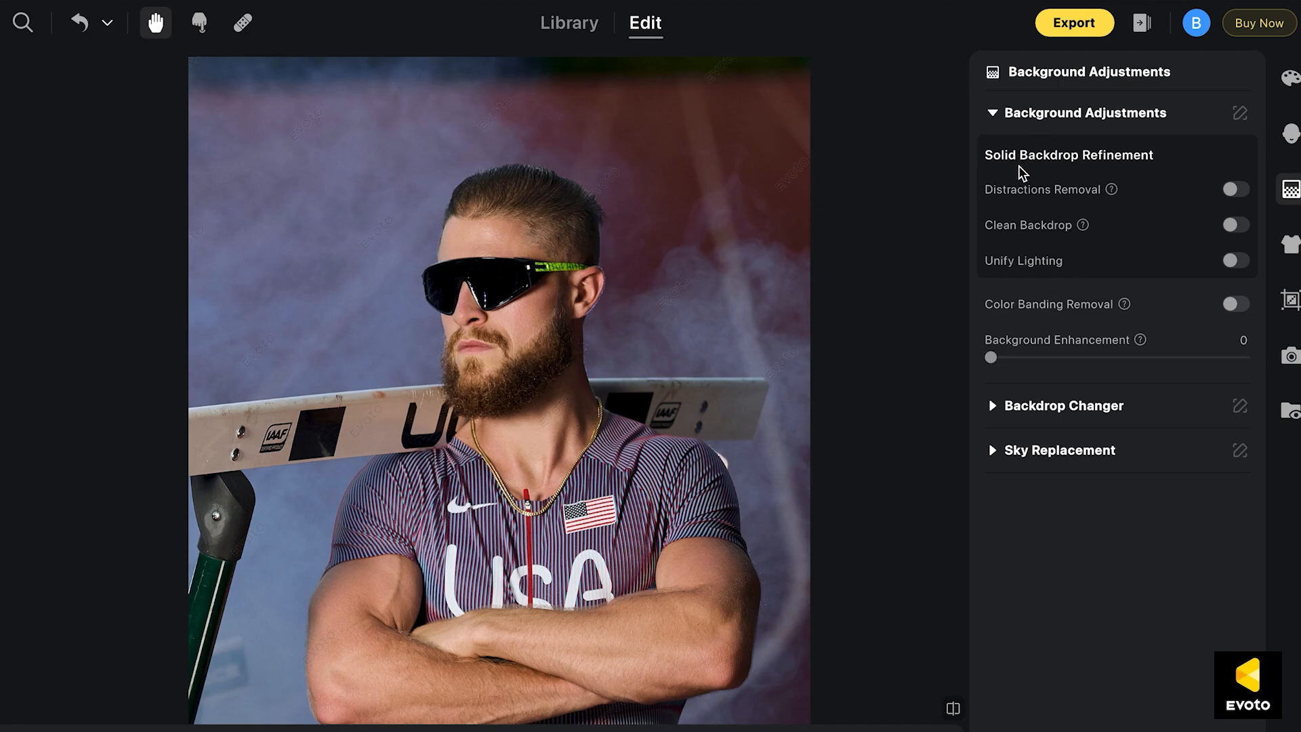
{"action": "left_click", "coordinate": [994, 115]}
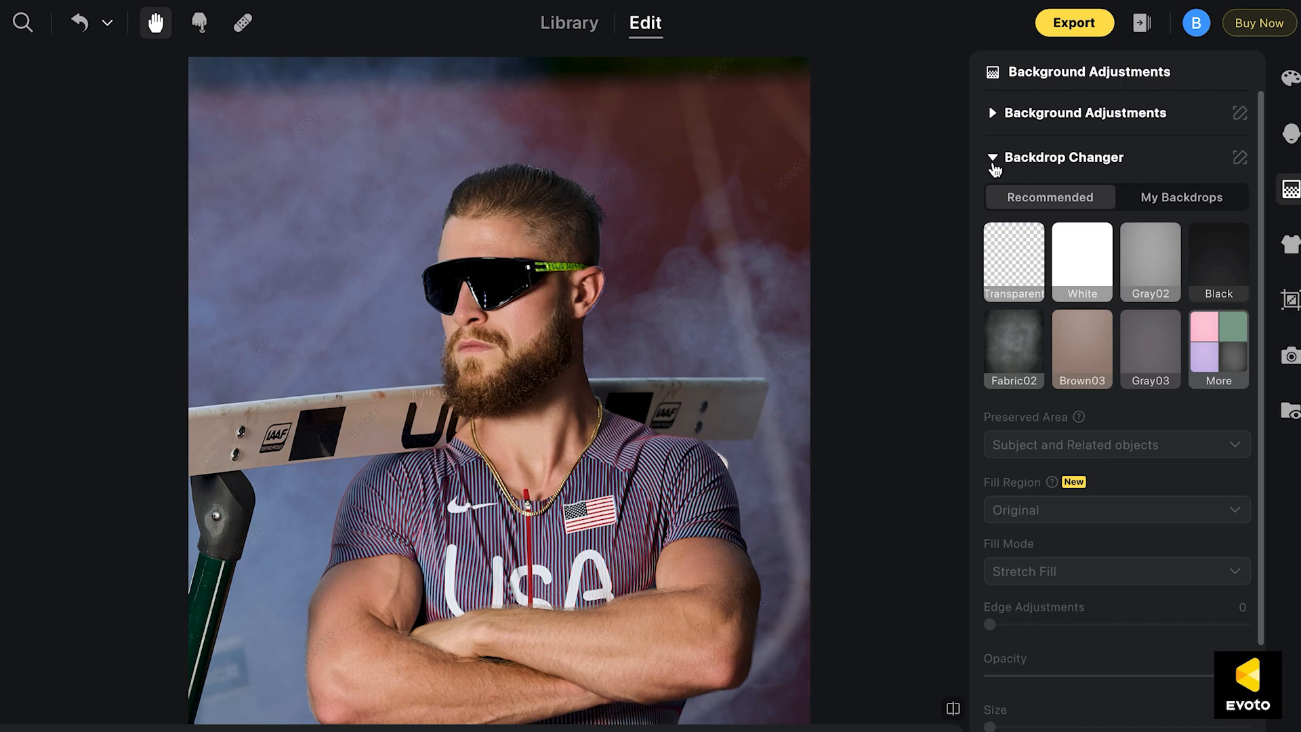
{"action": "left_click", "coordinate": [994, 160]}
{"action": "scroll", "coordinate": [775, 265], "scroll_direction": "down", "scroll_amount": 3}
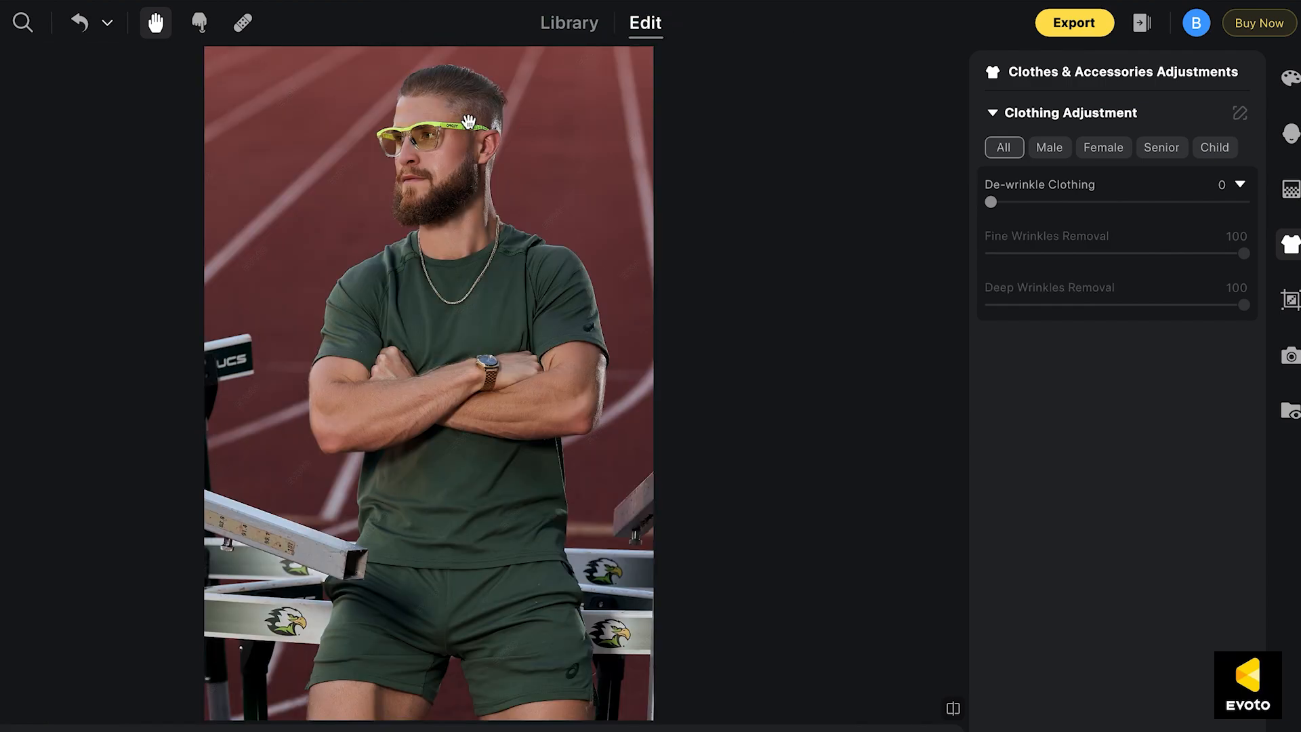
Compare the green-shirt portrait before and after with the athlete's head and shoulders up close
{"action": "scroll", "coordinate": [469, 122], "scroll_direction": "up", "scroll_amount": 5}
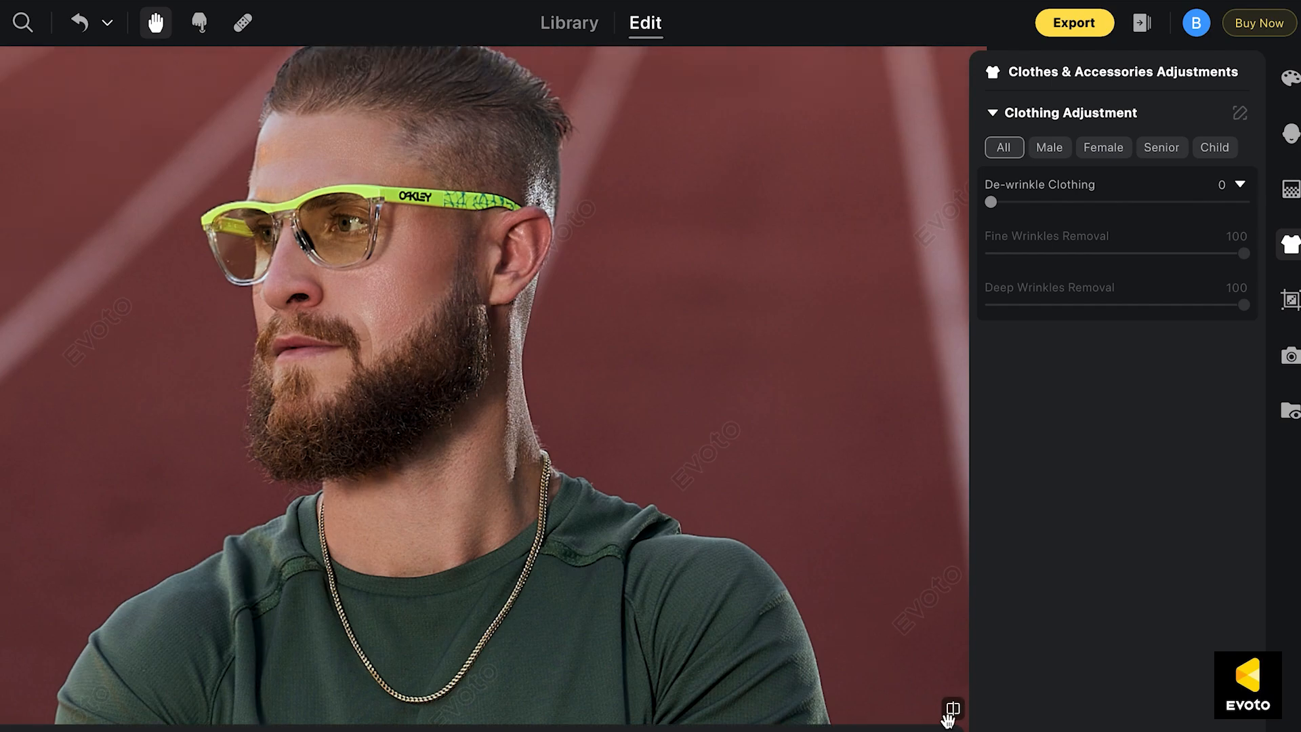
{"action": "left_click", "coordinate": [952, 710]}
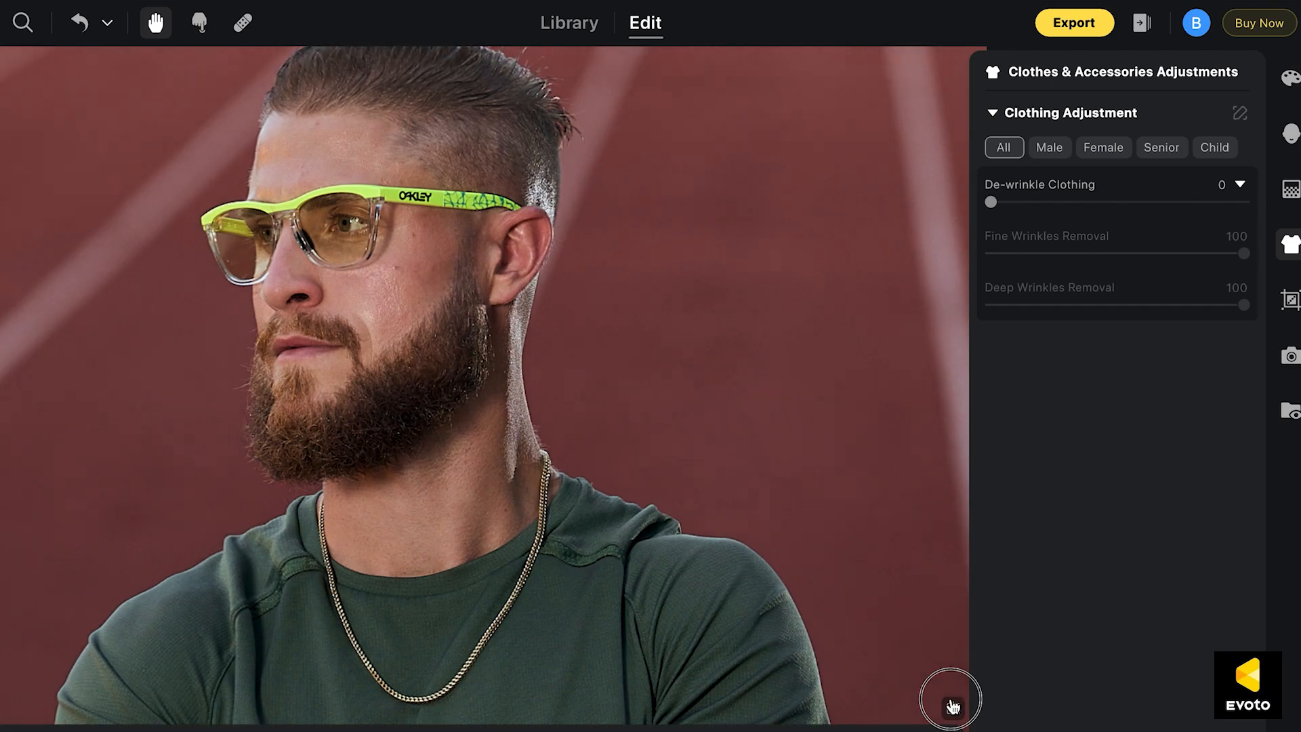
{"action": "left_click_drag", "start_coordinate": [647, 397], "coordinate": [675, 504]}
{"action": "left_click", "coordinate": [951, 707]}
{"action": "left_click", "coordinate": [952, 706]}
{"action": "left_click", "coordinate": [952, 709]}
Set De-wrinkle Clothing to 100 for the green shirt and shorts and compare the photo before and after
{"action": "left_click_drag", "start_coordinate": [760, 683], "coordinate": [702, 278]}
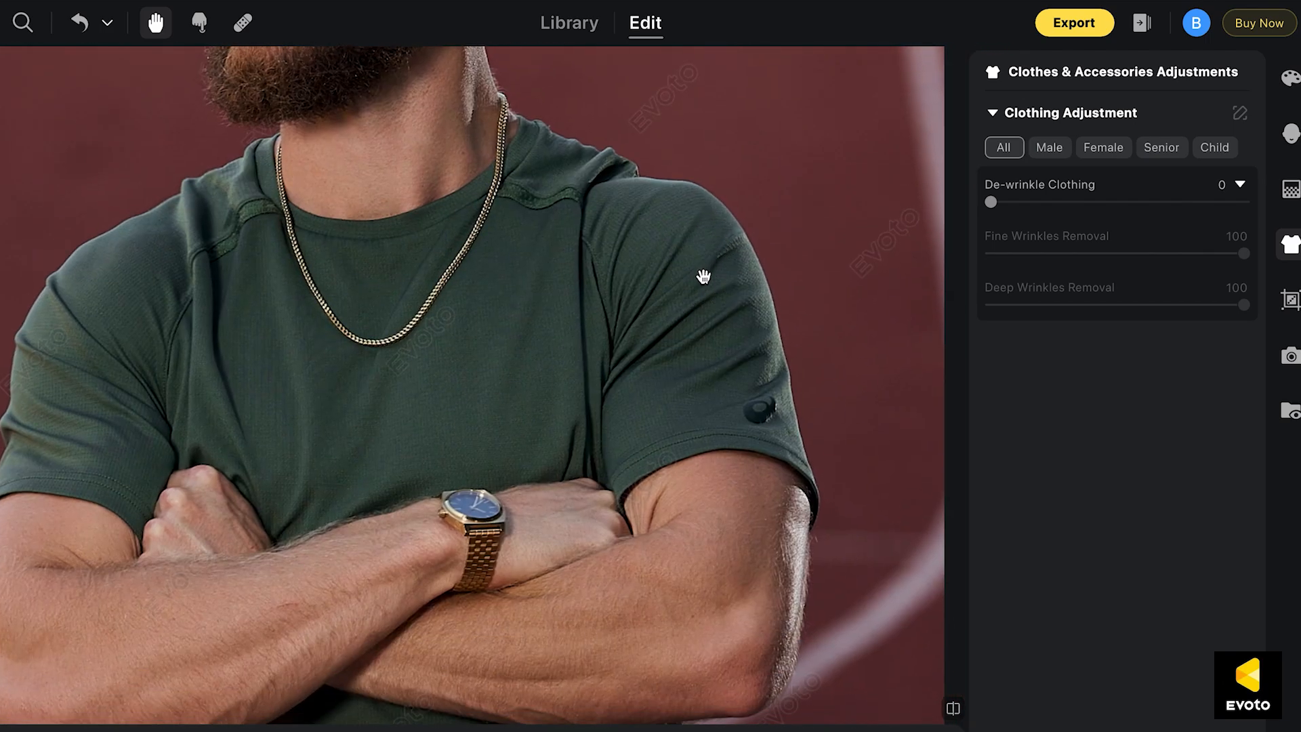
{"action": "scroll", "coordinate": [760, 389], "scroll_direction": "down", "scroll_amount": 5}
{"action": "left_click_drag", "start_coordinate": [752, 526], "coordinate": [687, 360]}
{"action": "scroll", "coordinate": [687, 360], "scroll_direction": "down", "scroll_amount": 5}
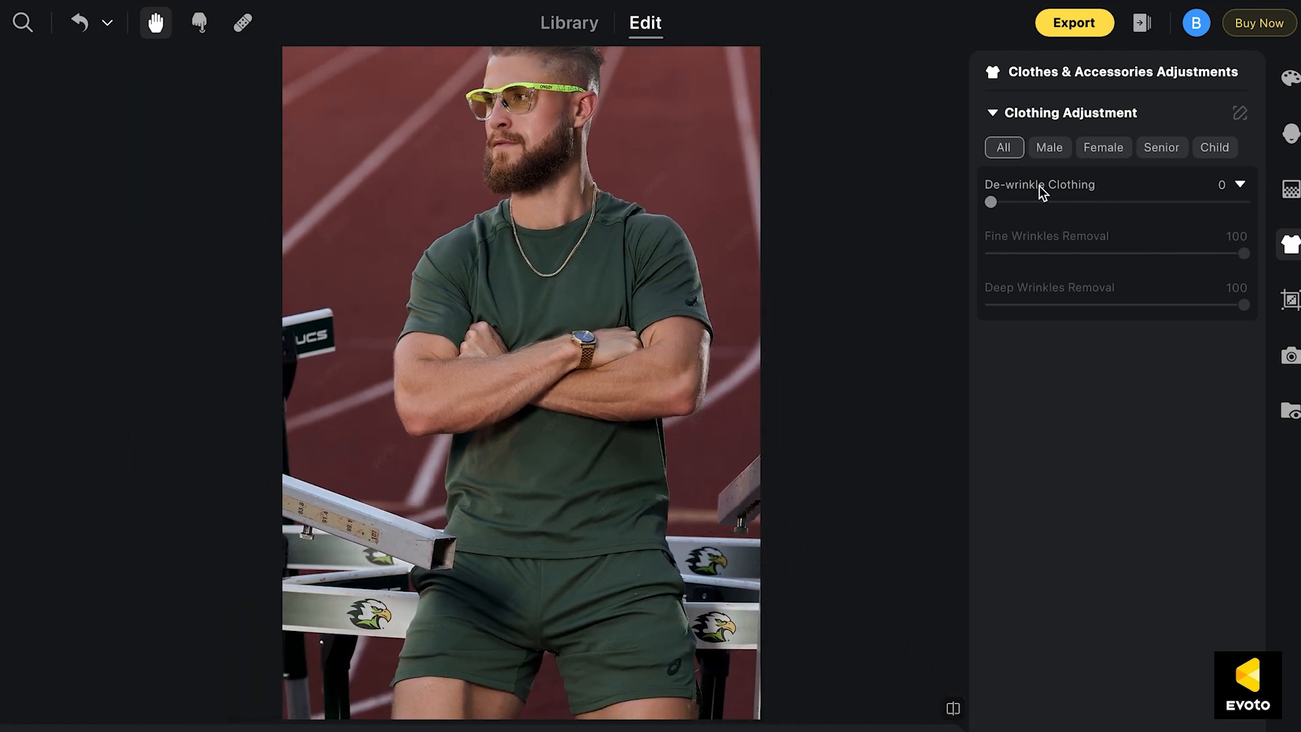
{"action": "left_click_drag", "start_coordinate": [991, 202], "coordinate": [1246, 202]}
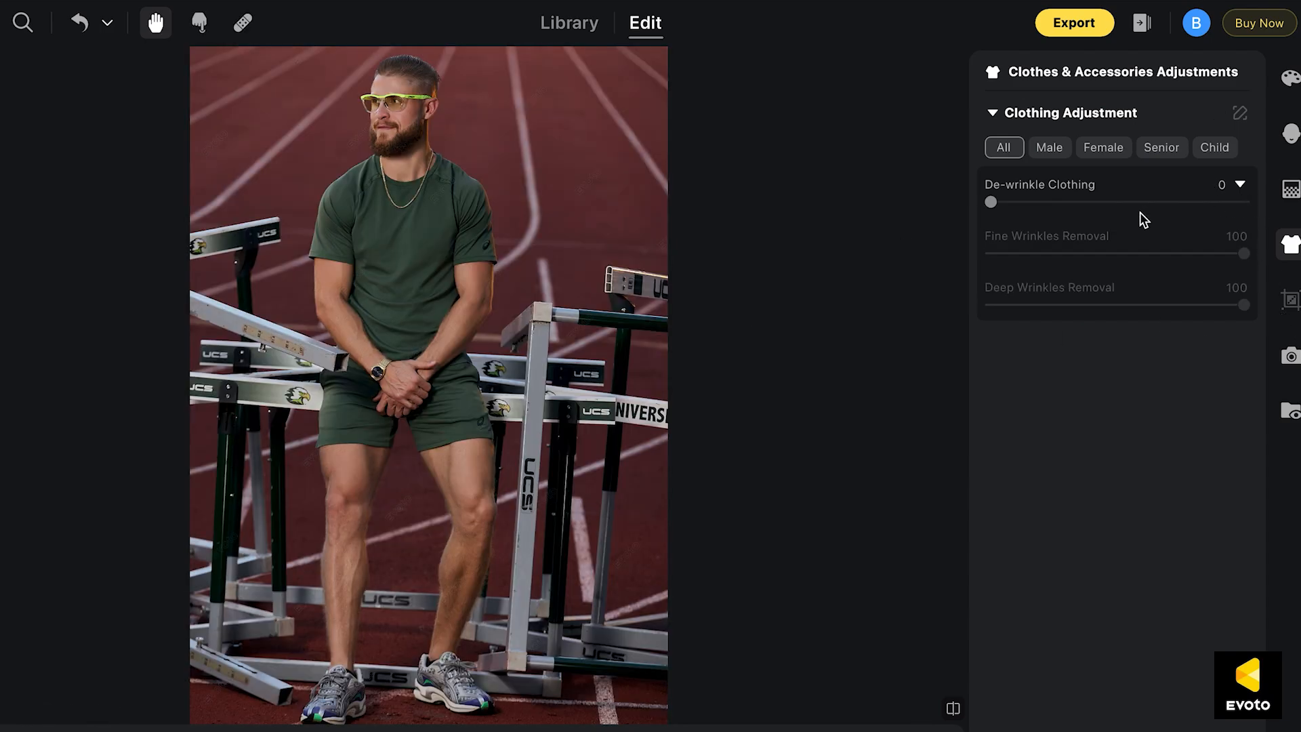
{"action": "left_click_drag", "start_coordinate": [991, 202], "coordinate": [1243, 202]}
{"action": "left_click", "coordinate": [953, 708]}
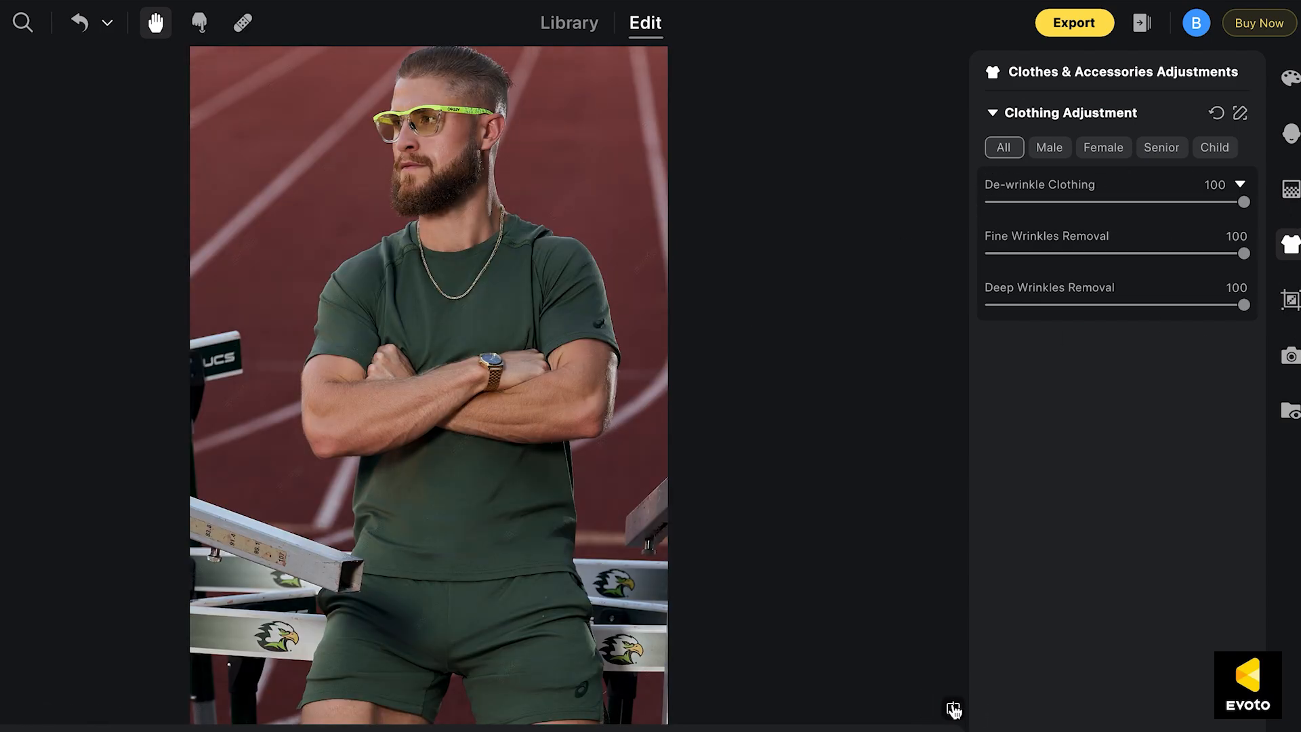
{"action": "left_click", "coordinate": [953, 708]}
{"action": "left_click", "coordinate": [953, 709]}
{"action": "left_click", "coordinate": [952, 708]}
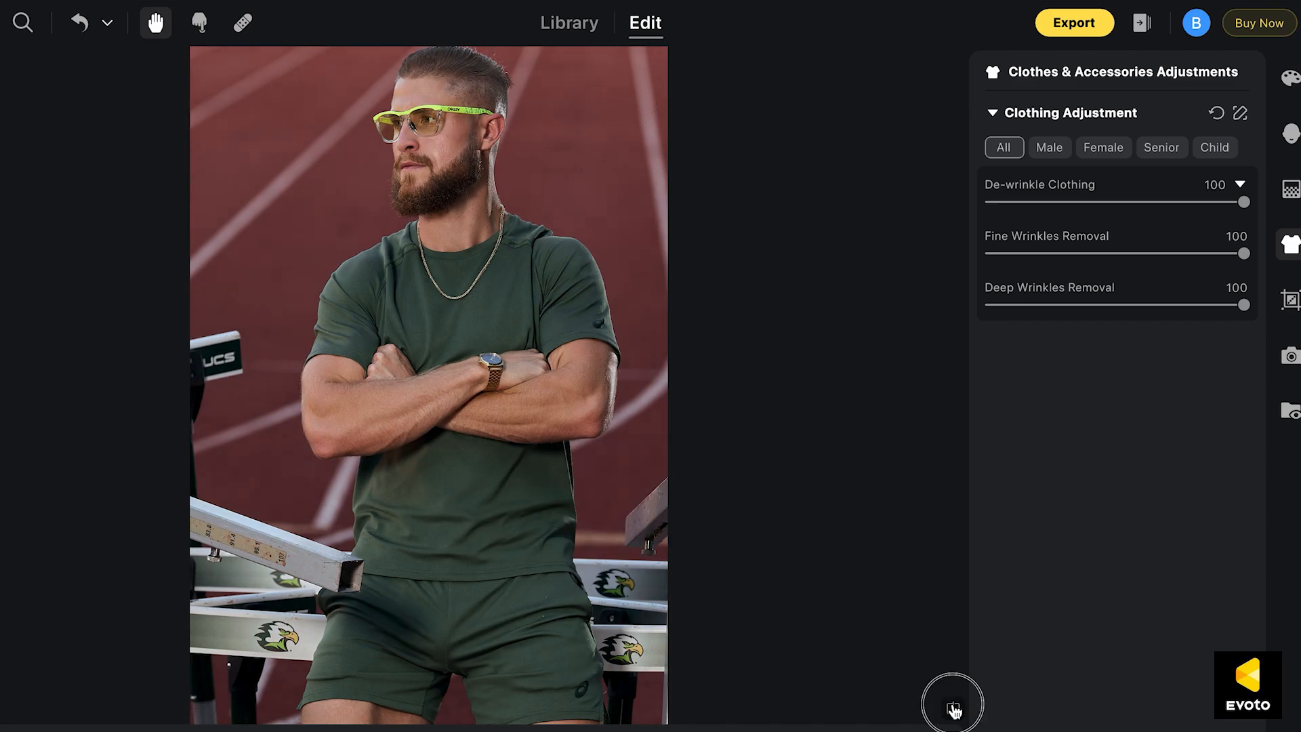
Examine the green outfit up close, comparing the wrinkle removal before and after
{"action": "scroll", "coordinate": [434, 318], "scroll_direction": "up", "scroll_amount": 3}
{"action": "left_click", "coordinate": [953, 708]}
{"action": "left_click", "coordinate": [953, 708]}
{"action": "left_click_drag", "start_coordinate": [709, 480], "coordinate": [705, 355]}
{"action": "left_click_drag", "start_coordinate": [669, 406], "coordinate": [662, 671]}
{"action": "left_click_drag", "start_coordinate": [657, 366], "coordinate": [636, 717]}
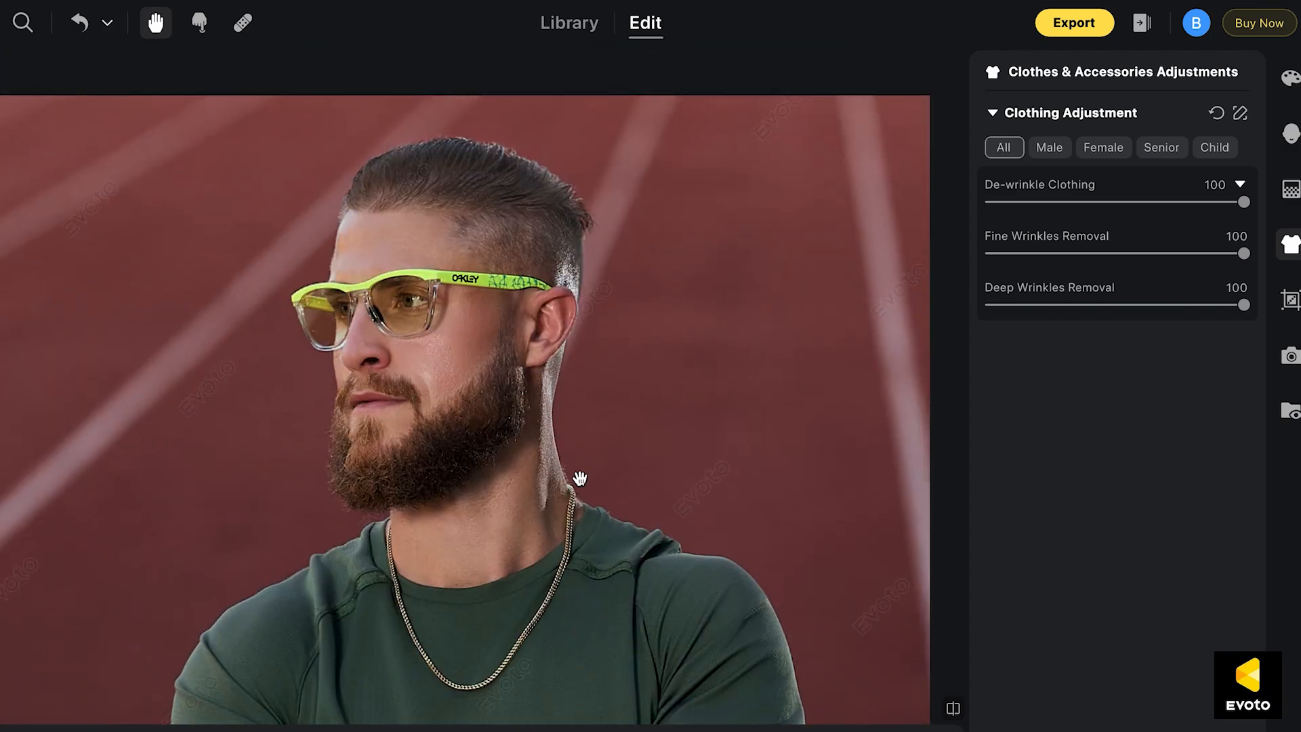
Compare the athlete's face, with the yellow-green glasses, up close before and after the retouching
{"action": "scroll", "coordinate": [580, 478], "scroll_direction": "up", "scroll_amount": 3}
{"action": "left_click_drag", "start_coordinate": [488, 441], "coordinate": [631, 619]}
{"action": "left_click", "coordinate": [952, 708]}
{"action": "left_click", "coordinate": [953, 709]}
{"action": "left_click_drag", "start_coordinate": [673, 546], "coordinate": [683, 627]}
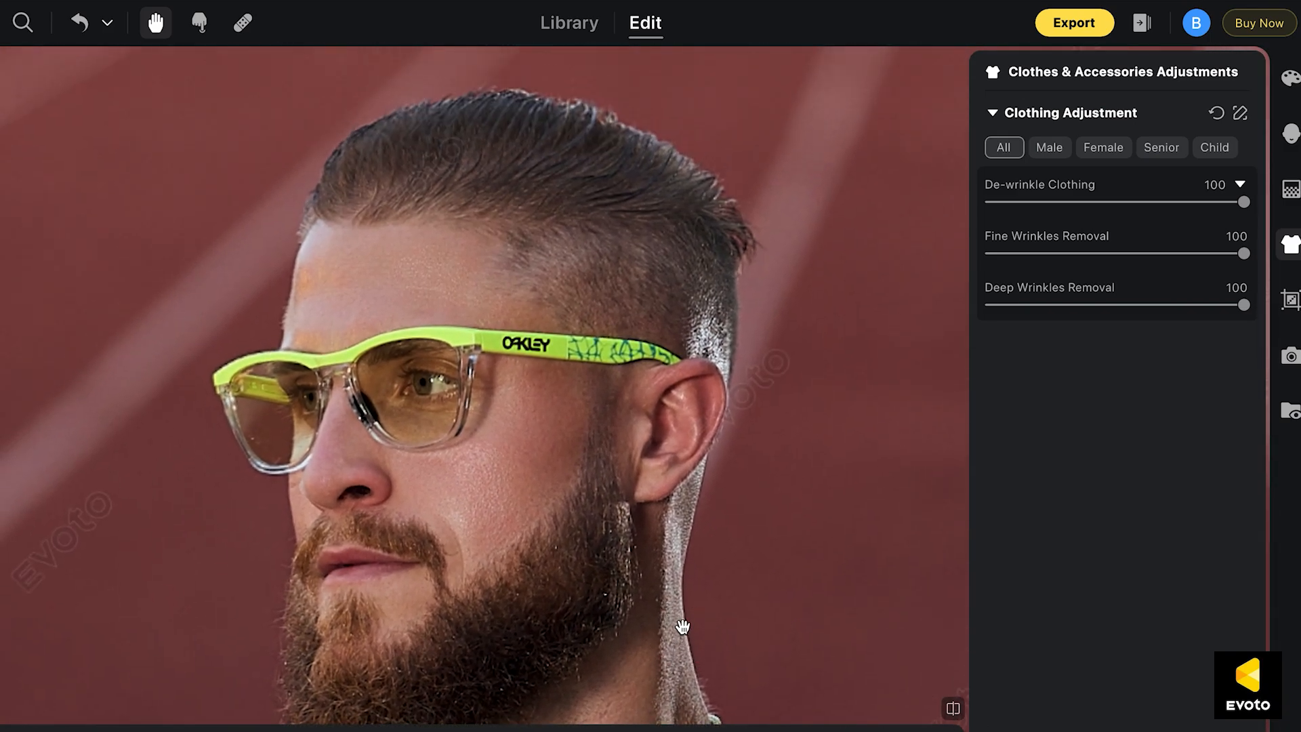
{"action": "left_click", "coordinate": [953, 707]}
{"action": "left_click", "coordinate": [953, 707]}
View the whole green-outfit portrait, move on to the full-length hurdles photo and compare it before and after
{"action": "scroll", "coordinate": [705, 420], "scroll_direction": "down", "scroll_amount": 4}
{"action": "scroll", "coordinate": [705, 542], "scroll_direction": "down", "scroll_amount": 4}
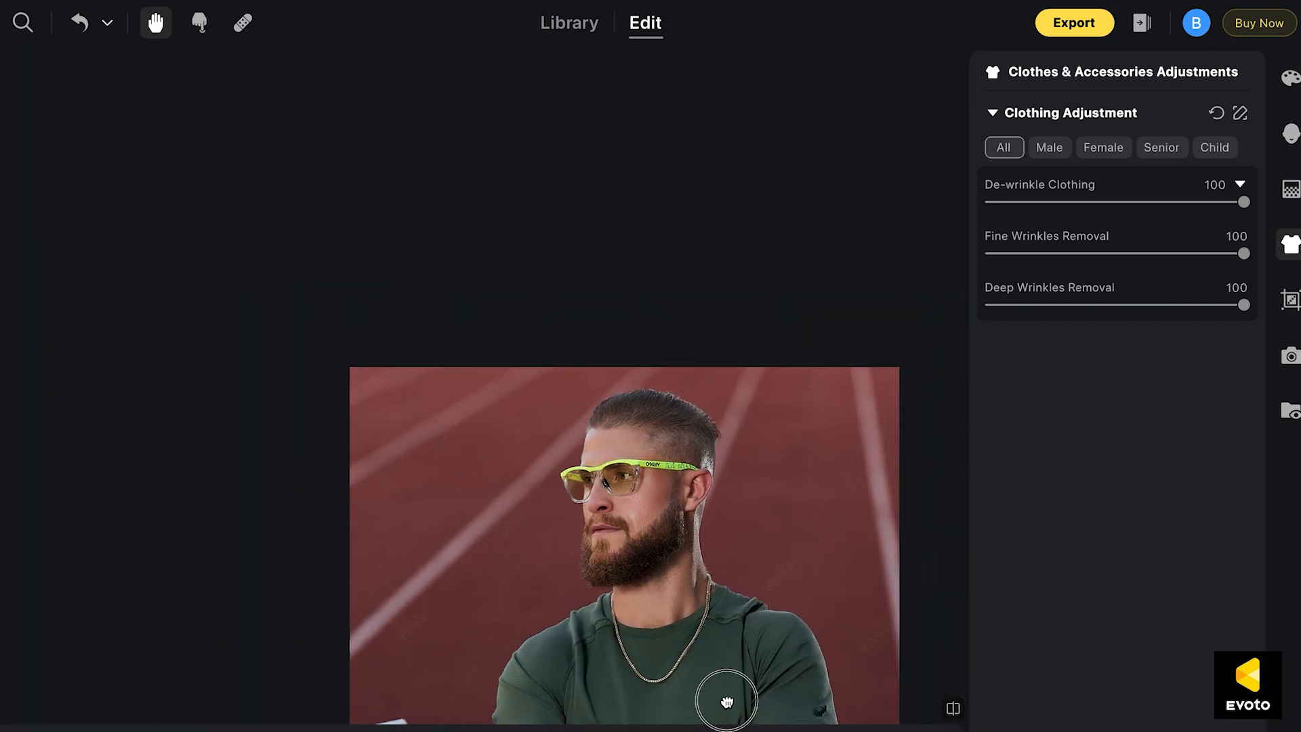
{"action": "left_click_drag", "start_coordinate": [720, 697], "coordinate": [600, 399]}
{"action": "left_click", "coordinate": [776, 731]}
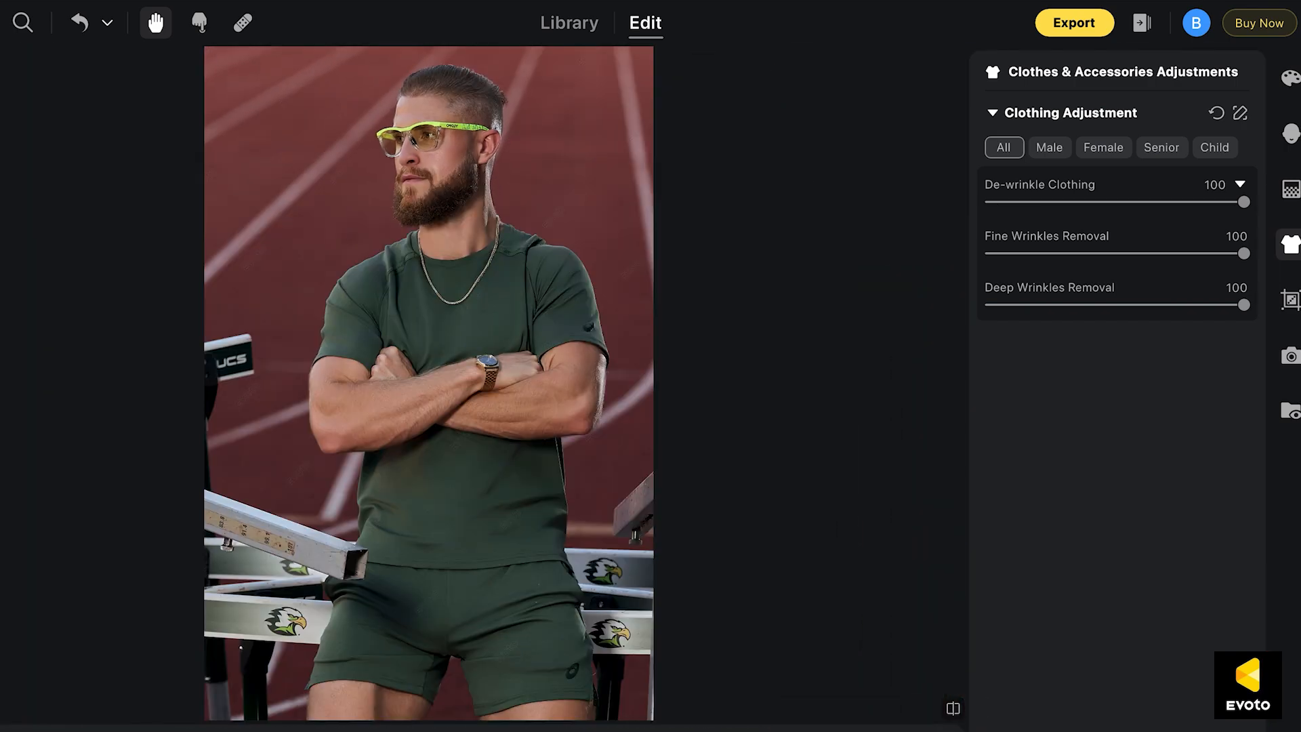
{"action": "key", "text": "Right"}
{"action": "left_click", "coordinate": [954, 709]}
{"action": "left_click", "coordinate": [956, 712]}
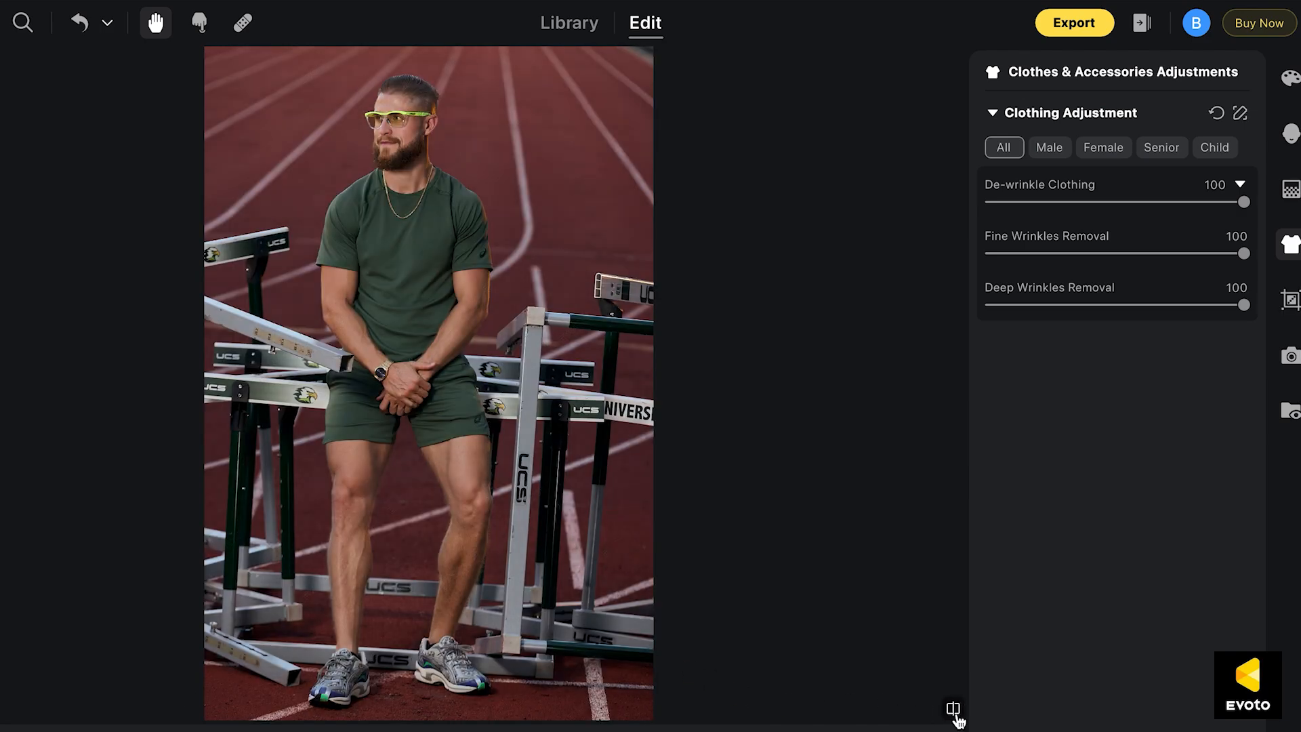
{"action": "left_click", "coordinate": [956, 712]}
{"action": "left_click", "coordinate": [956, 711]}
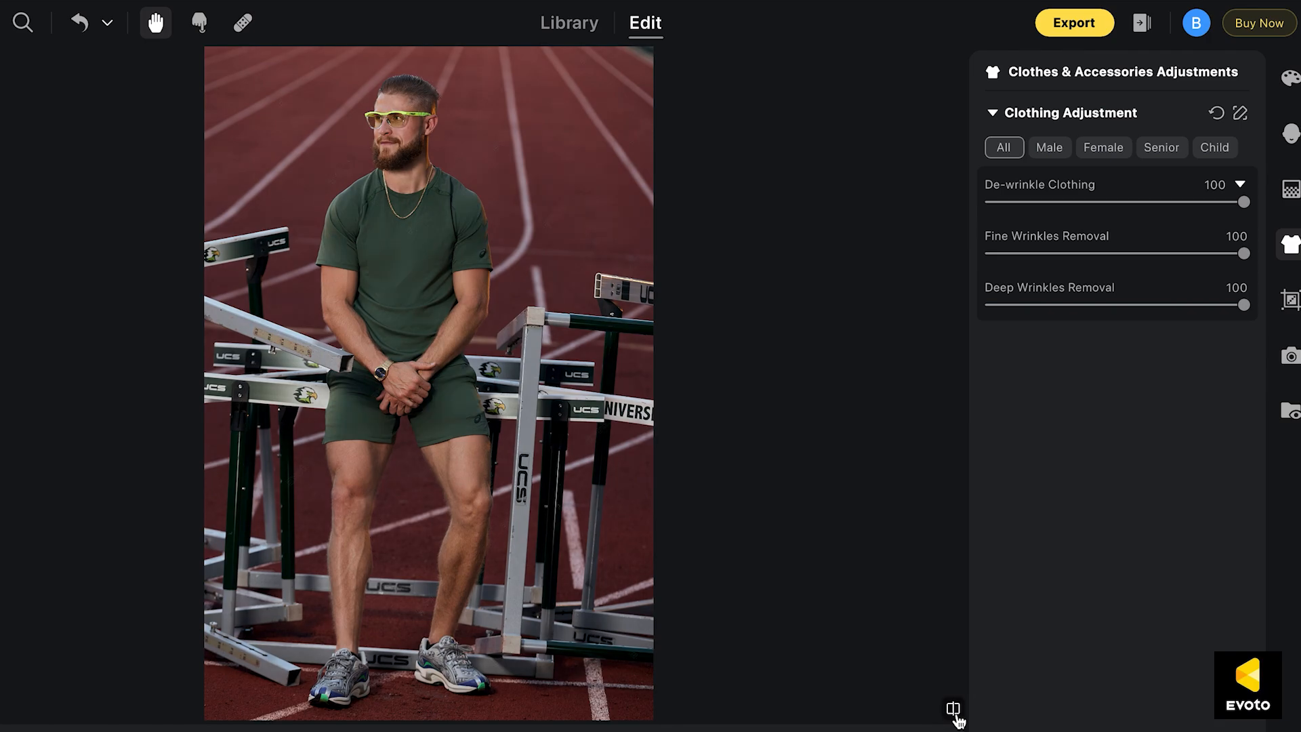